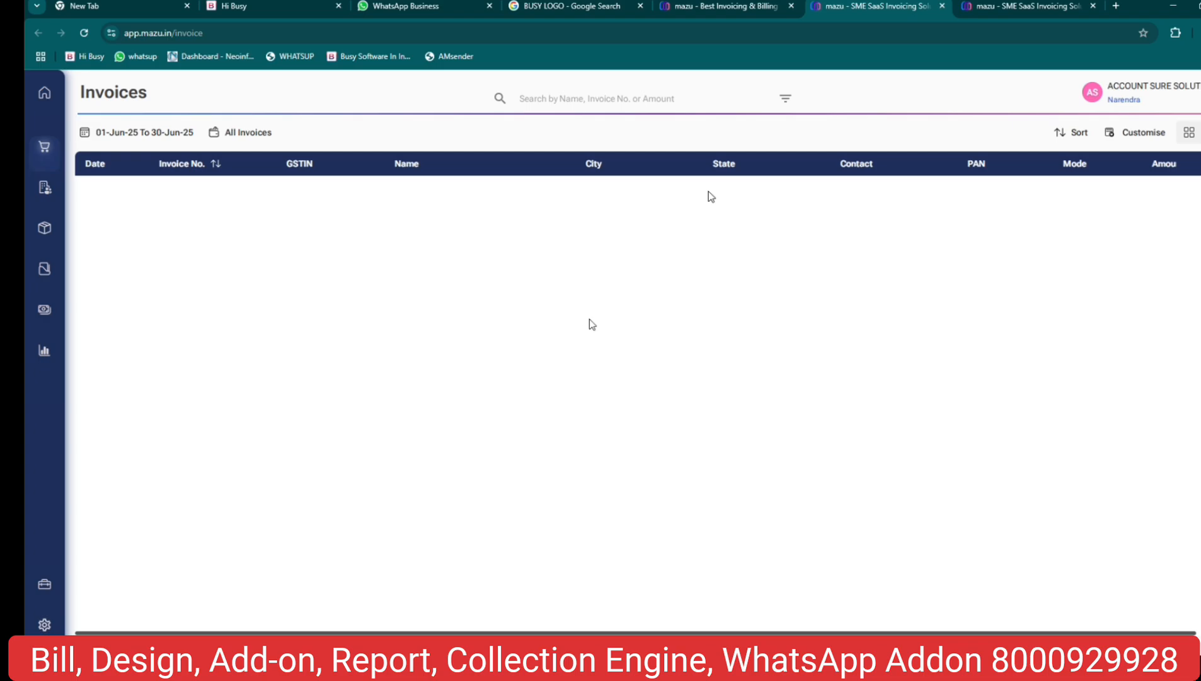
Hide the PAN, GSTIN, Email and City columns in the invoice list and save the configuration.
left_click(1142, 133)
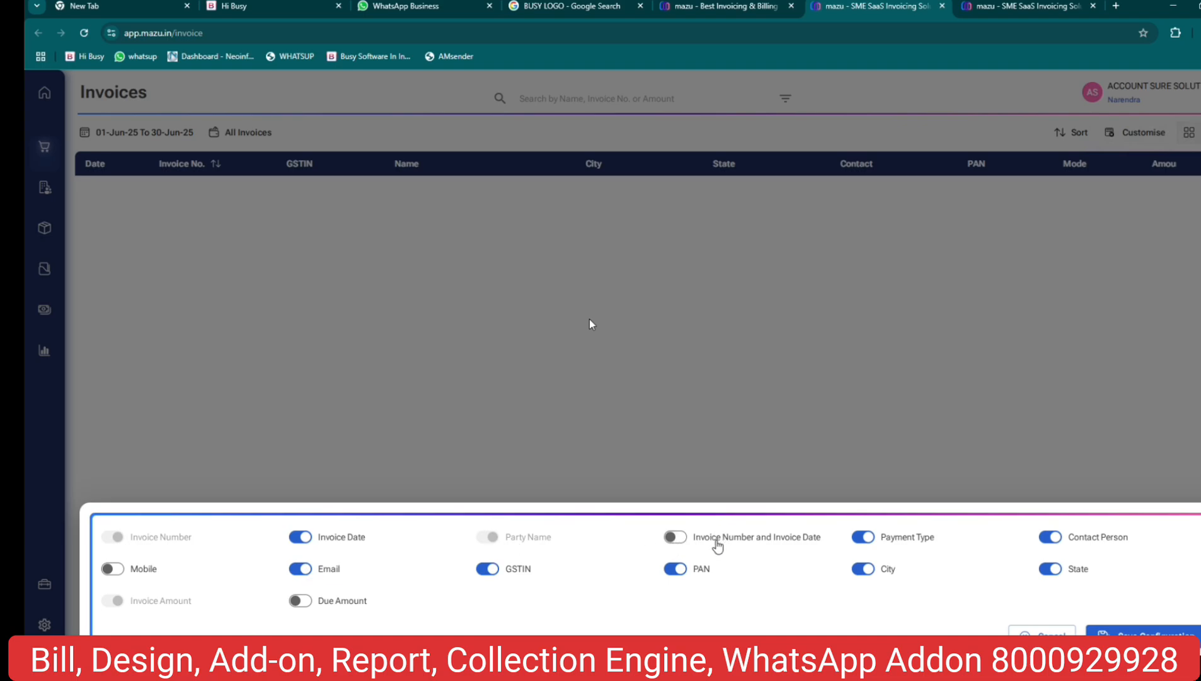
left_click(675, 569)
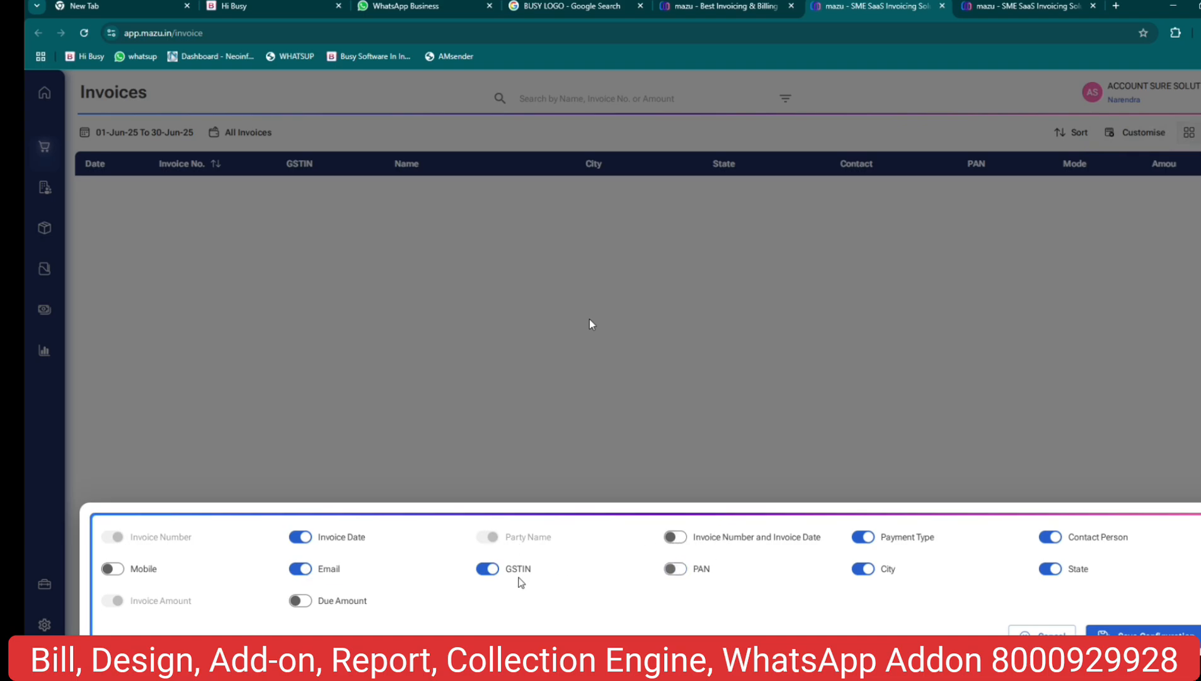
left_click(482, 569)
left_click(336, 575)
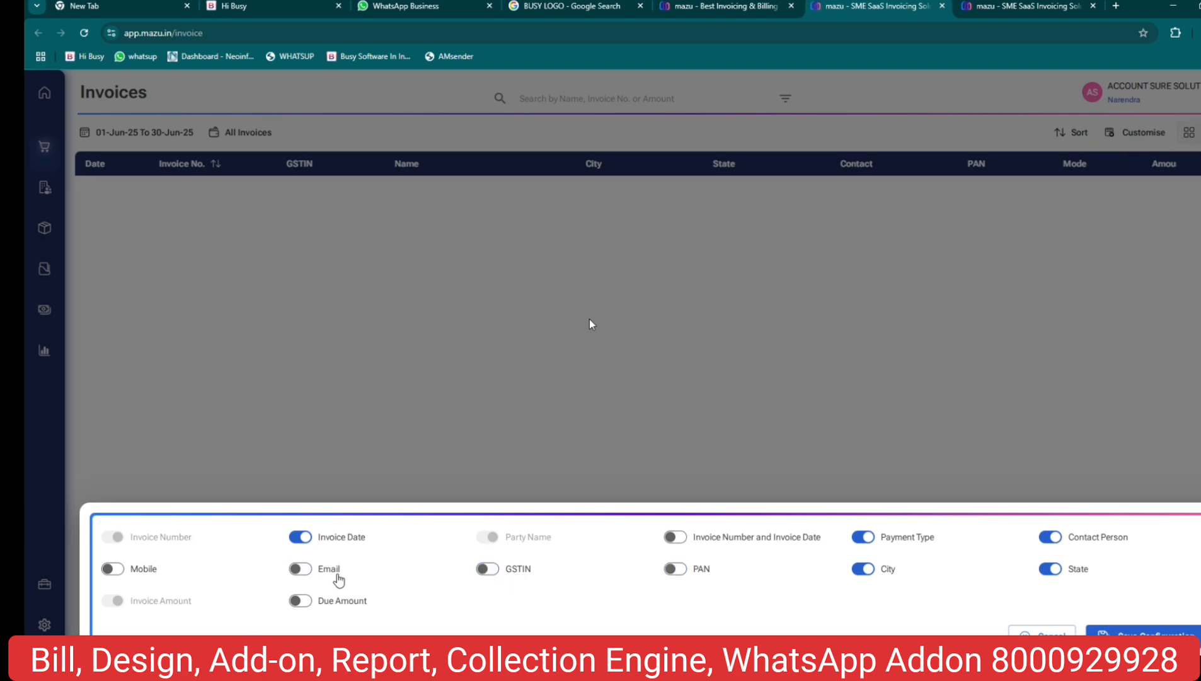
left_click(862, 571)
left_click(1126, 627)
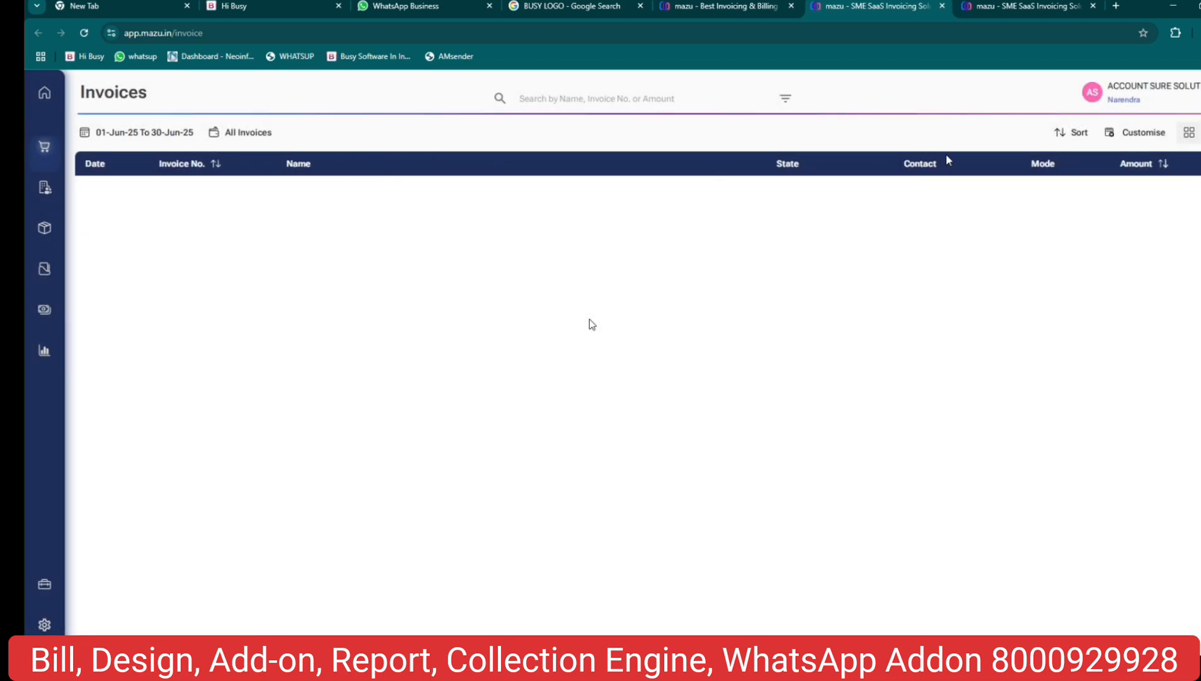
Customise the invoice list to show Invoice Date, Email, Mobile, PAN and Due Amount, and save the configuration.
left_click(1149, 137)
left_click(712, 537)
left_click(701, 562)
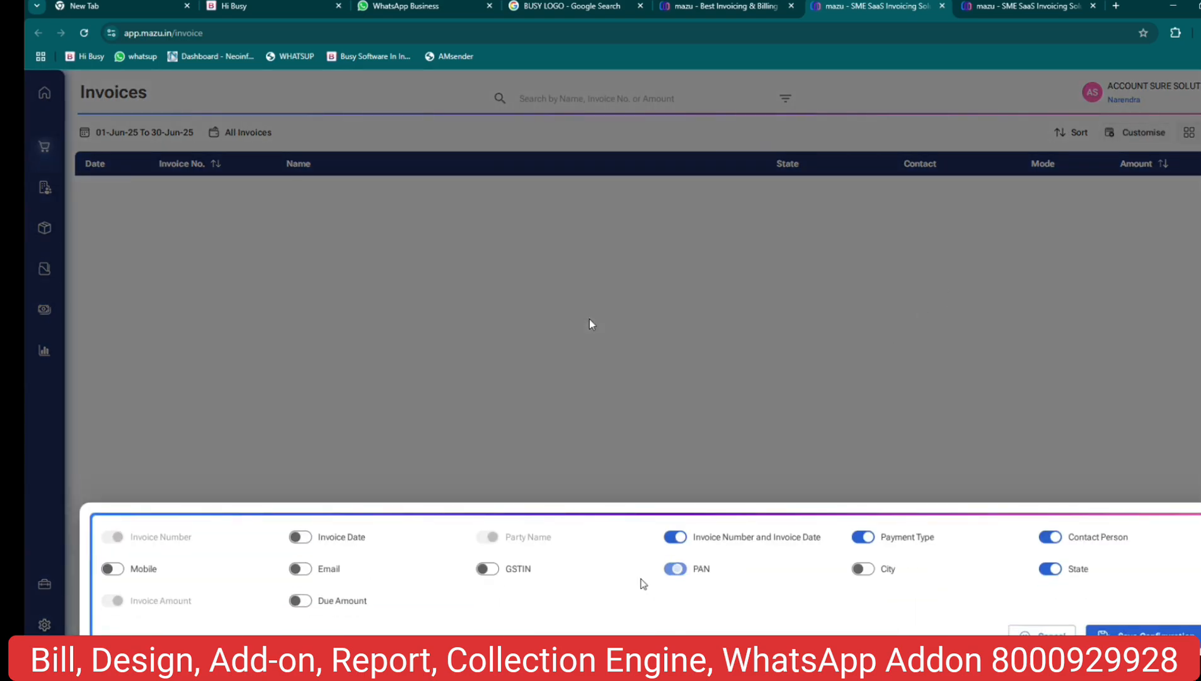
left_click(334, 568)
left_click(339, 541)
left_click(119, 569)
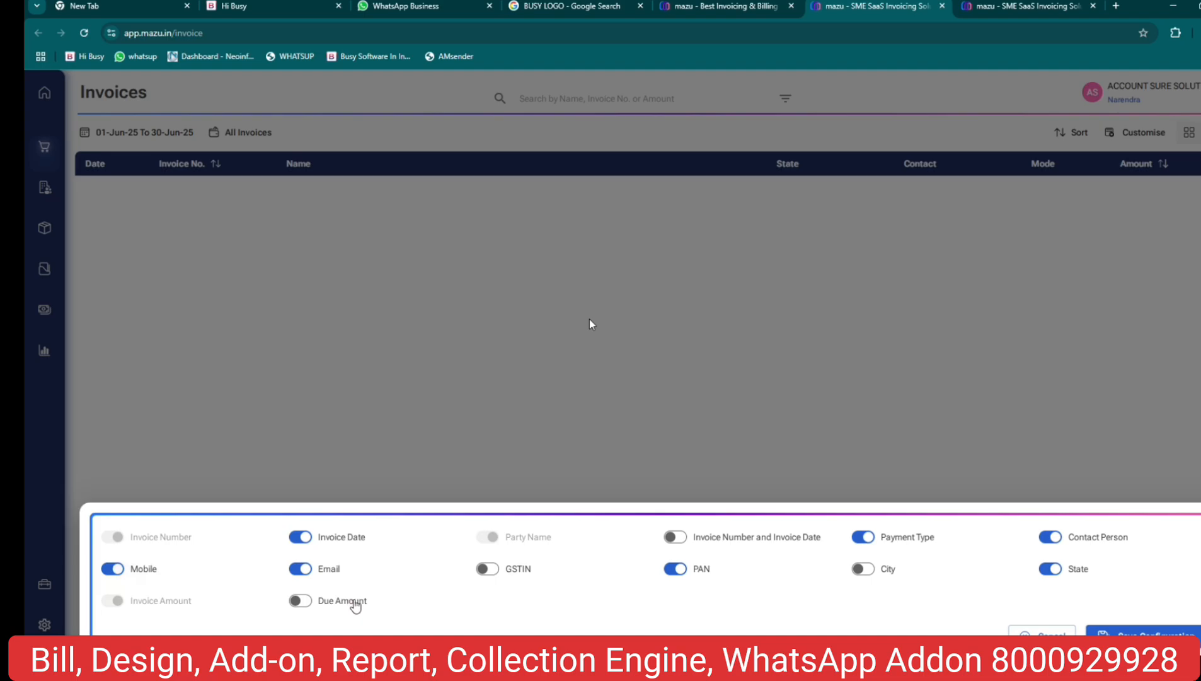
left_click(355, 605)
left_click(1135, 632)
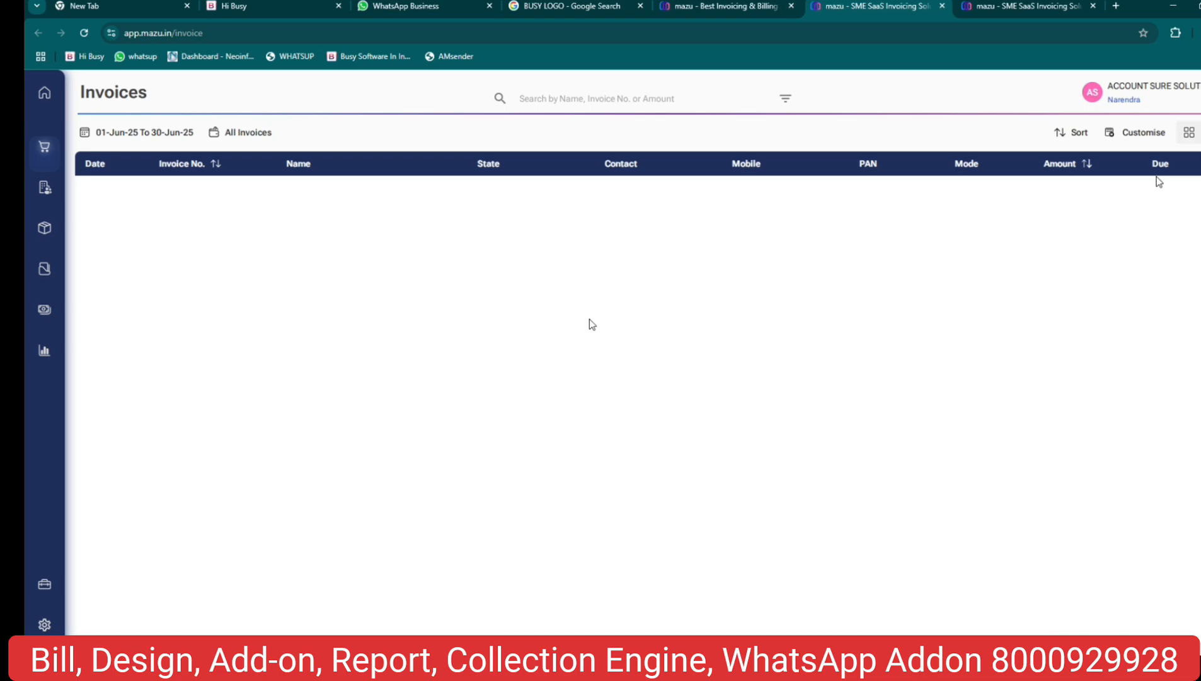
Look through the payment status options for filtering the invoice list, leaving the selection as it is.
left_click(251, 132)
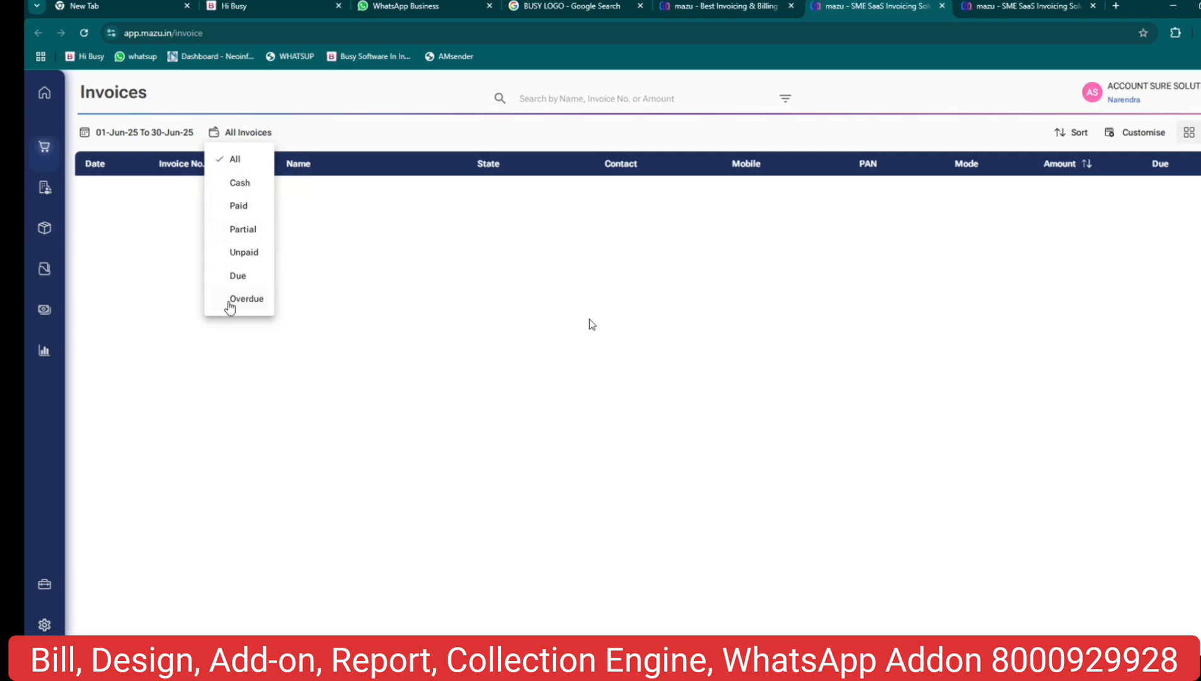
left_click(360, 307)
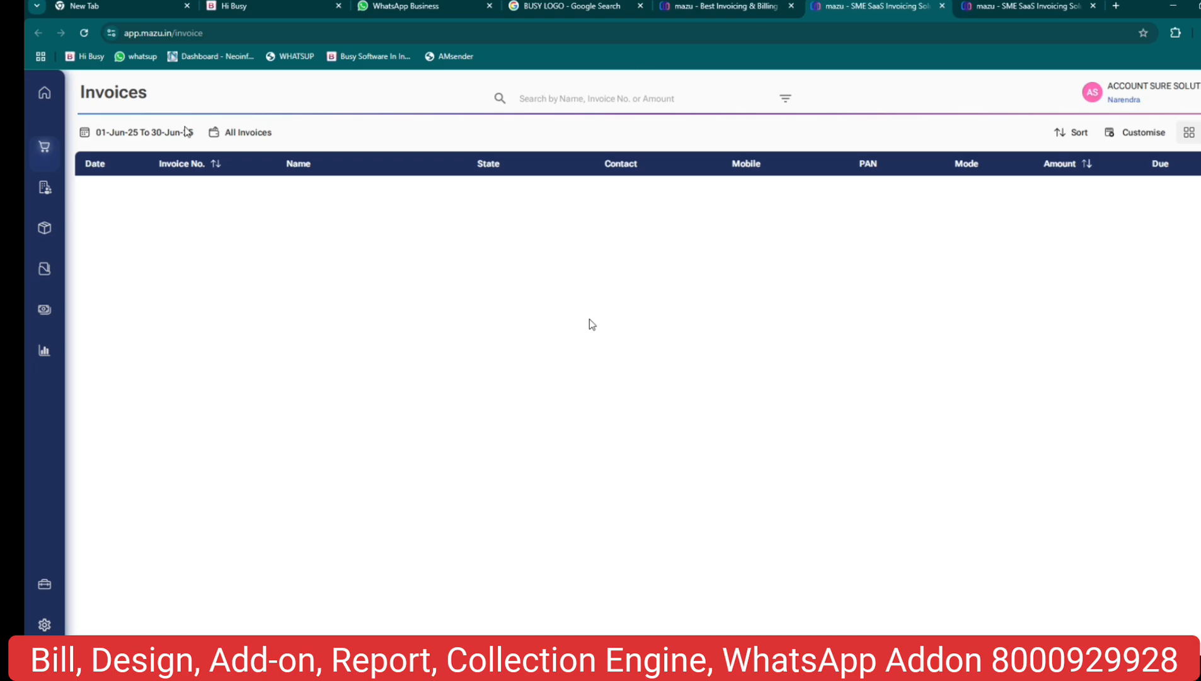
Go to the home page and open the Party list.
mouse_move(62, 166)
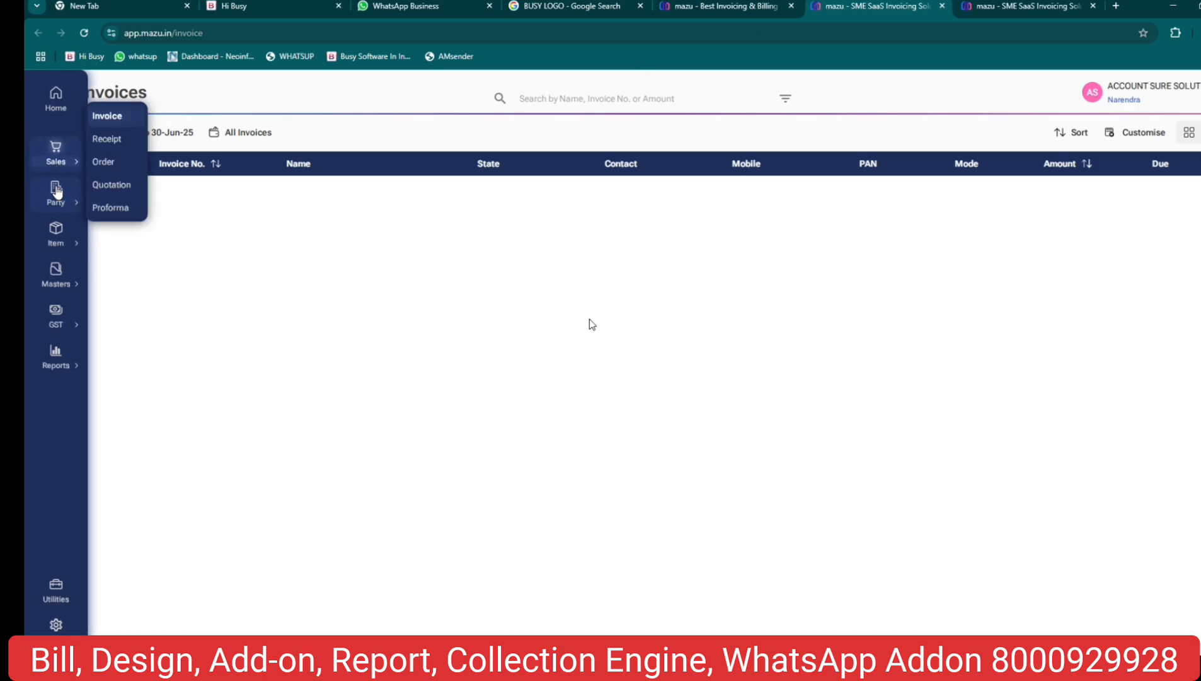
mouse_move(60, 204)
left_click(55, 93)
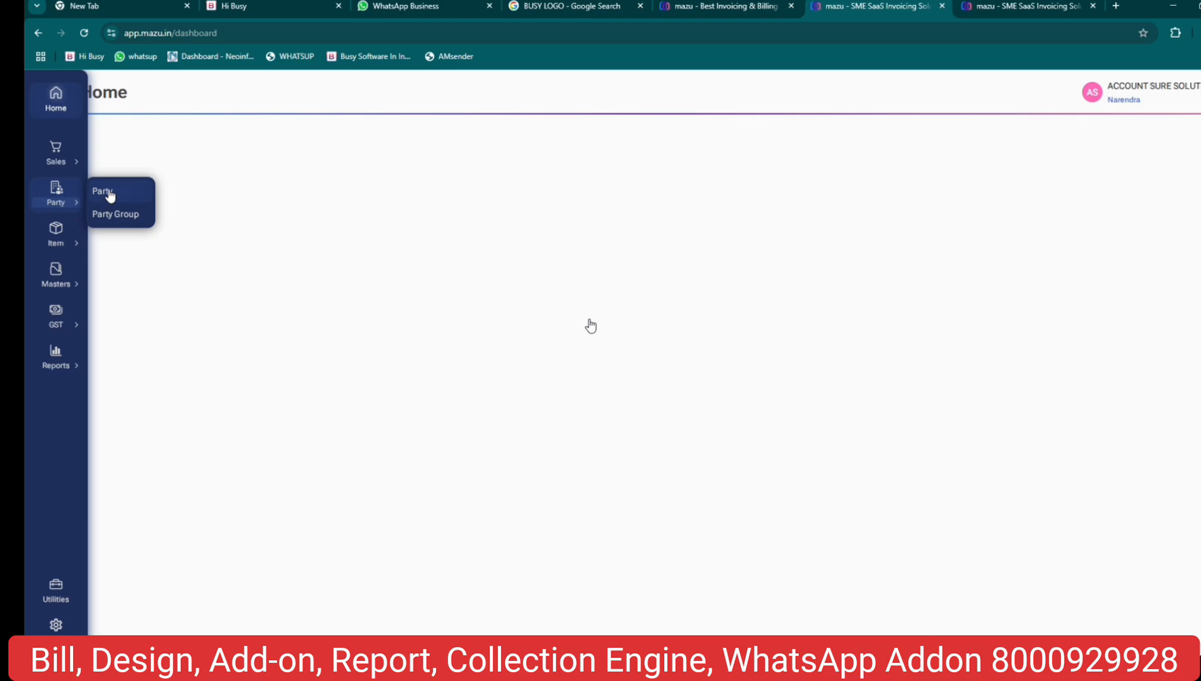
left_click(108, 191)
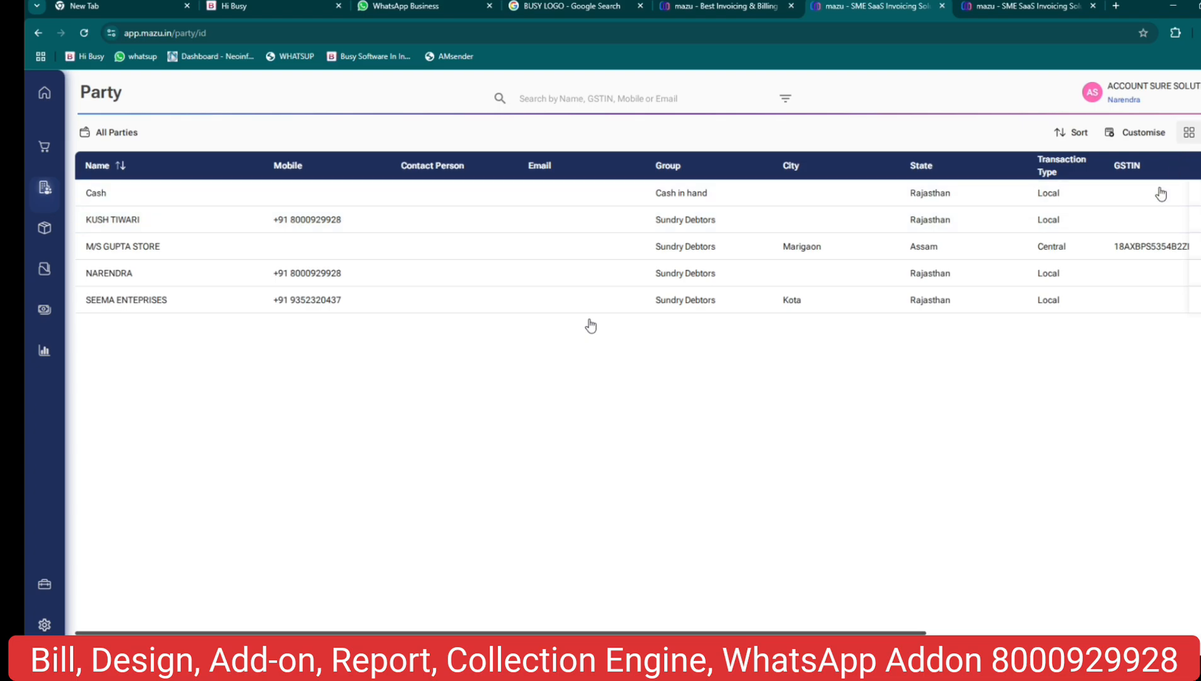
Save the party list's column configuration with all columns enabled and switch the list to the card-style layout.
left_click(1134, 134)
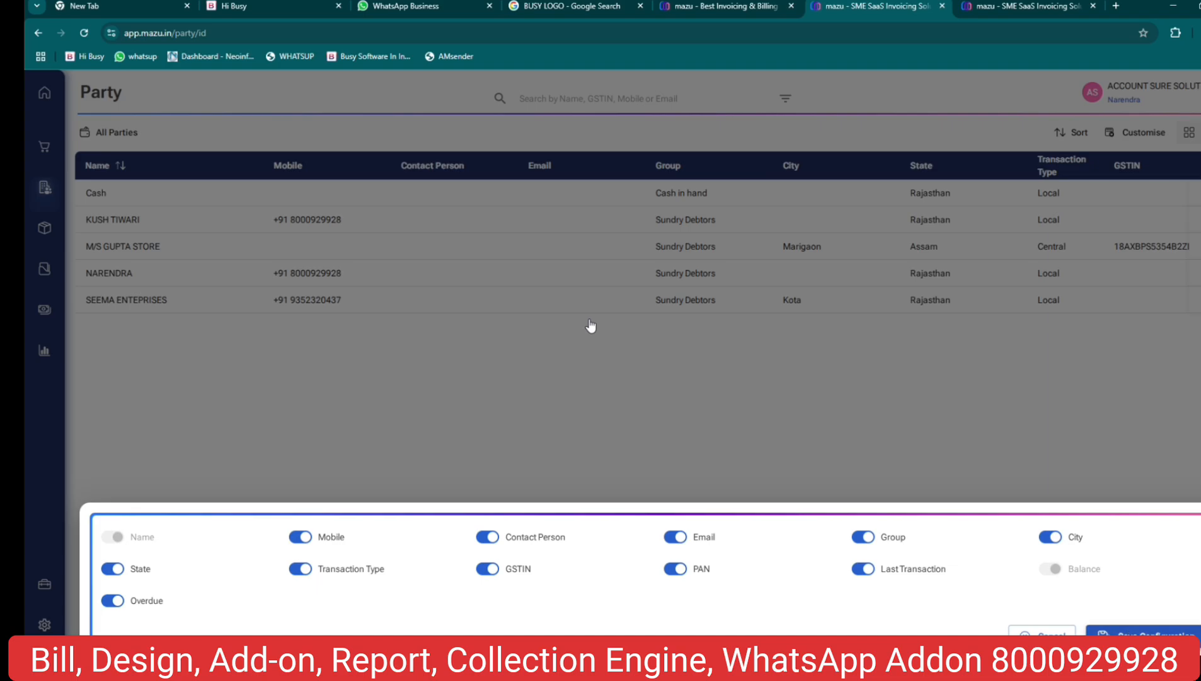
left_click(1141, 632)
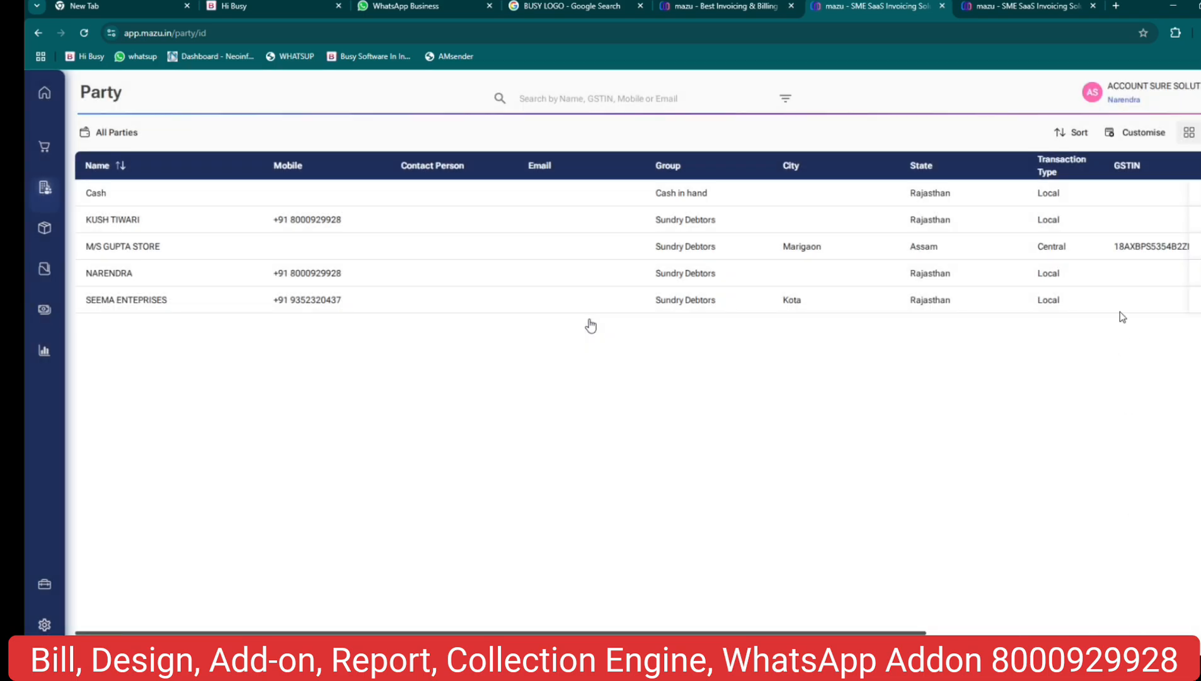
left_click(1189, 133)
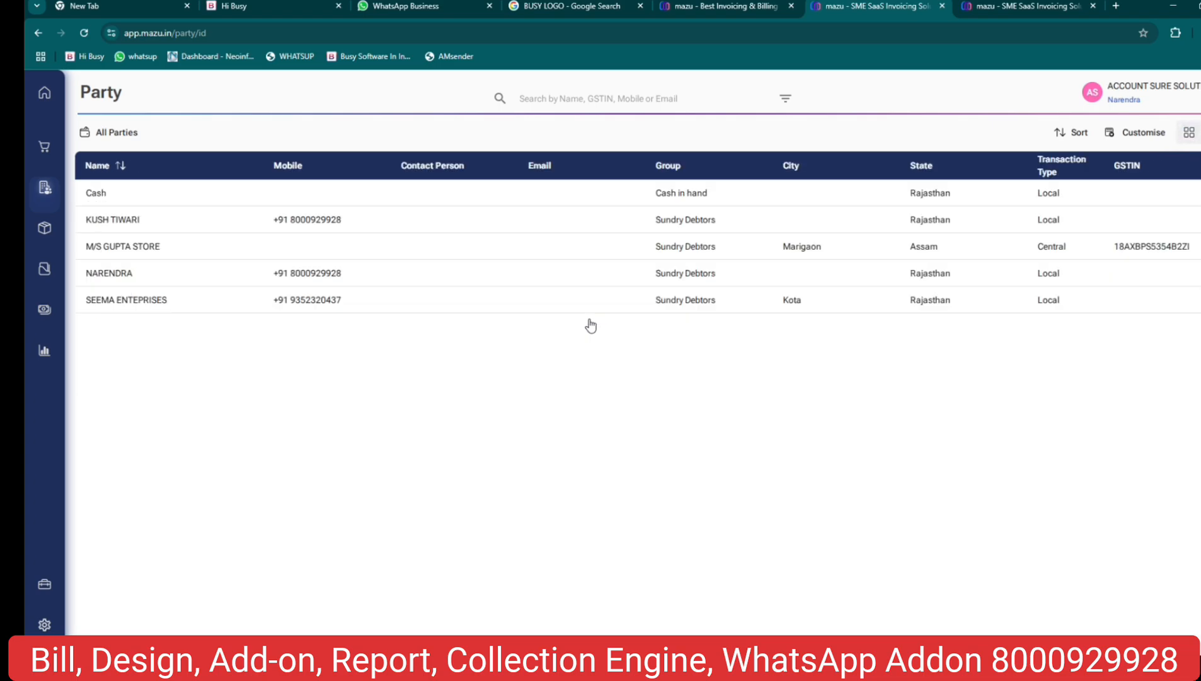
left_click(1189, 132)
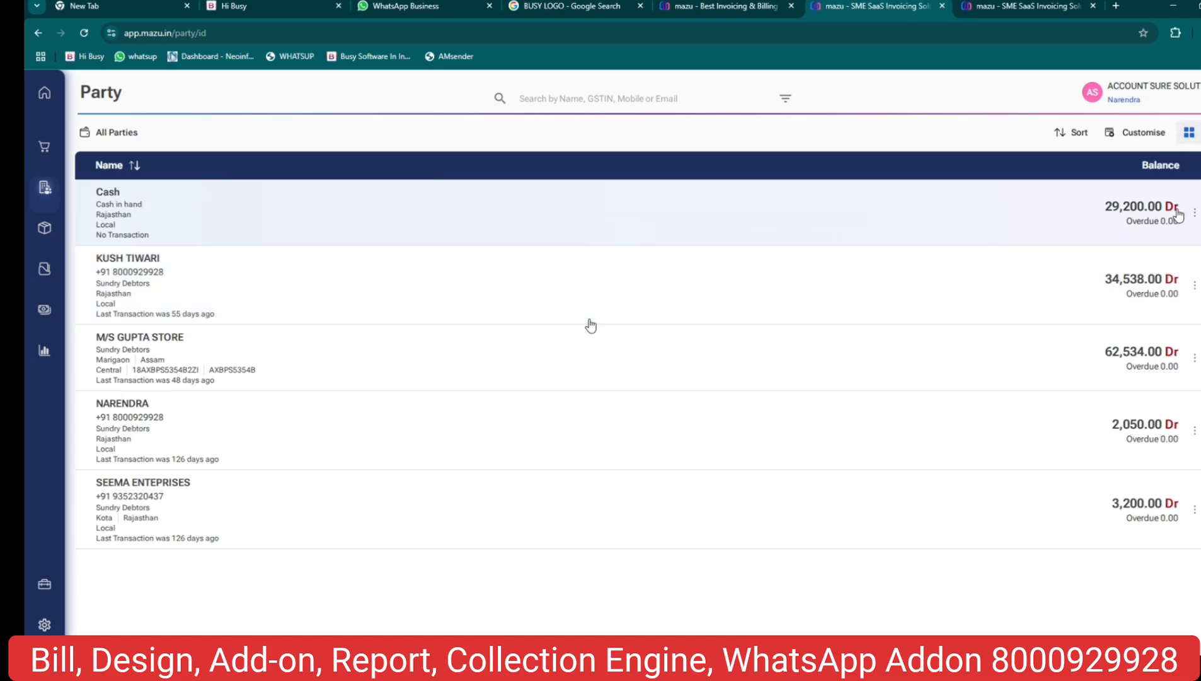
Open the Cash party, switch to the second party listed, and check its closing balance and available actions.
left_click(1183, 217)
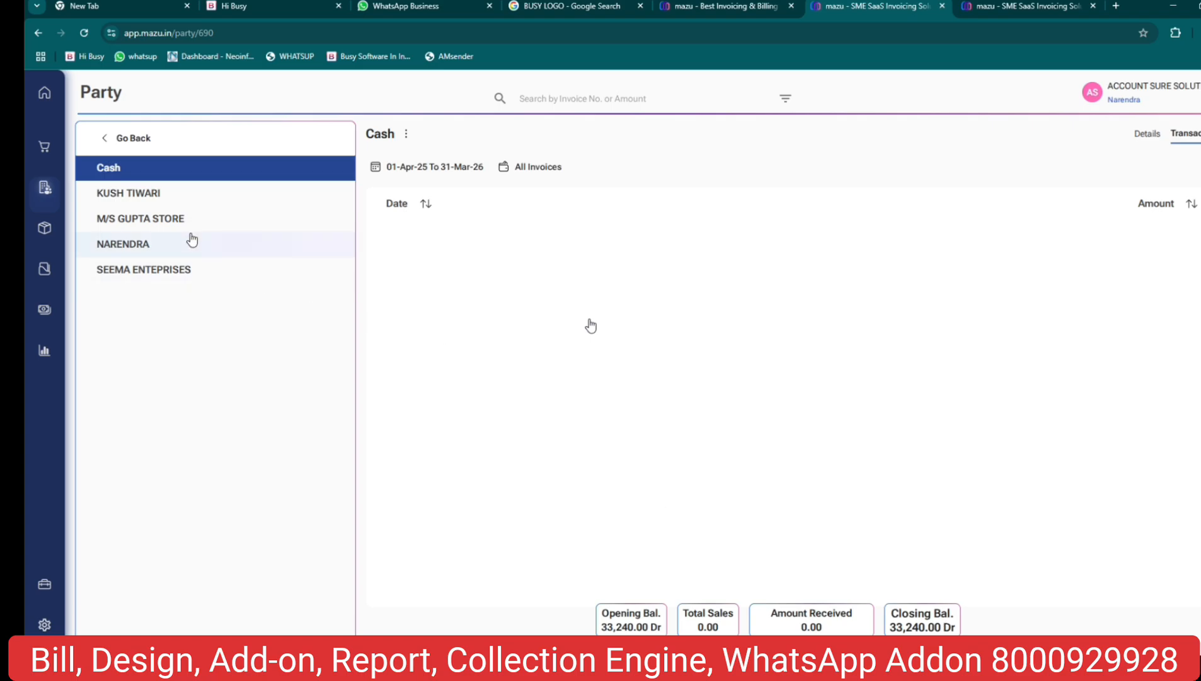
left_click(171, 202)
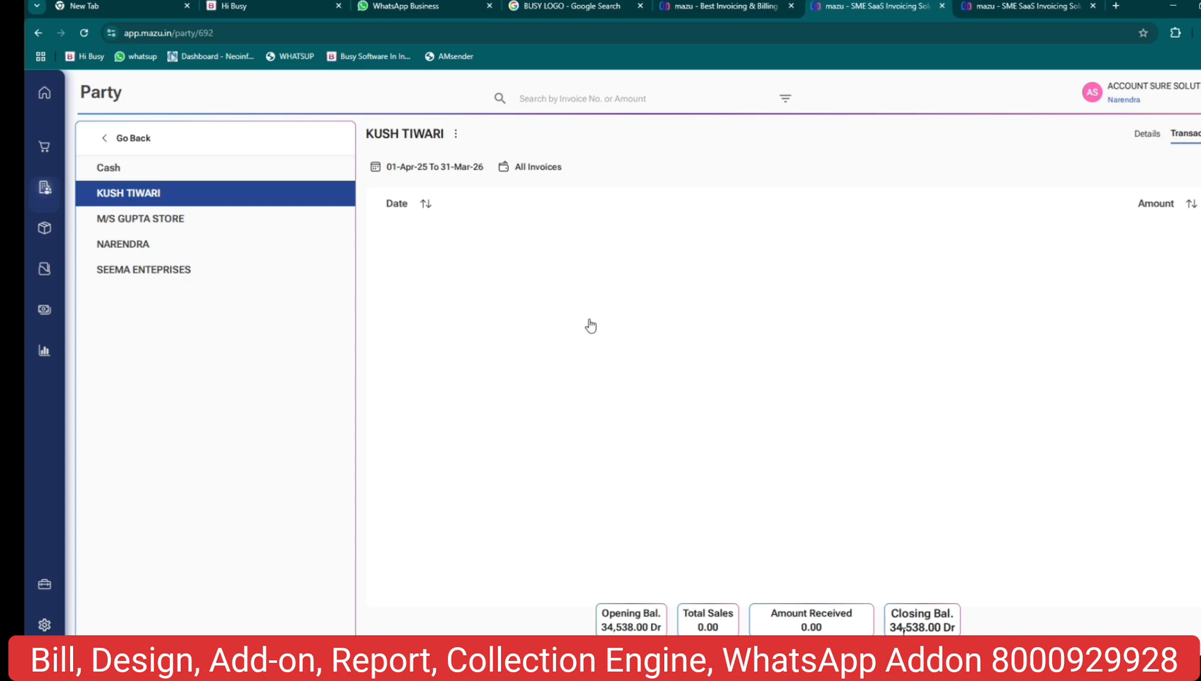
left_click_drag(903, 628, 947, 627)
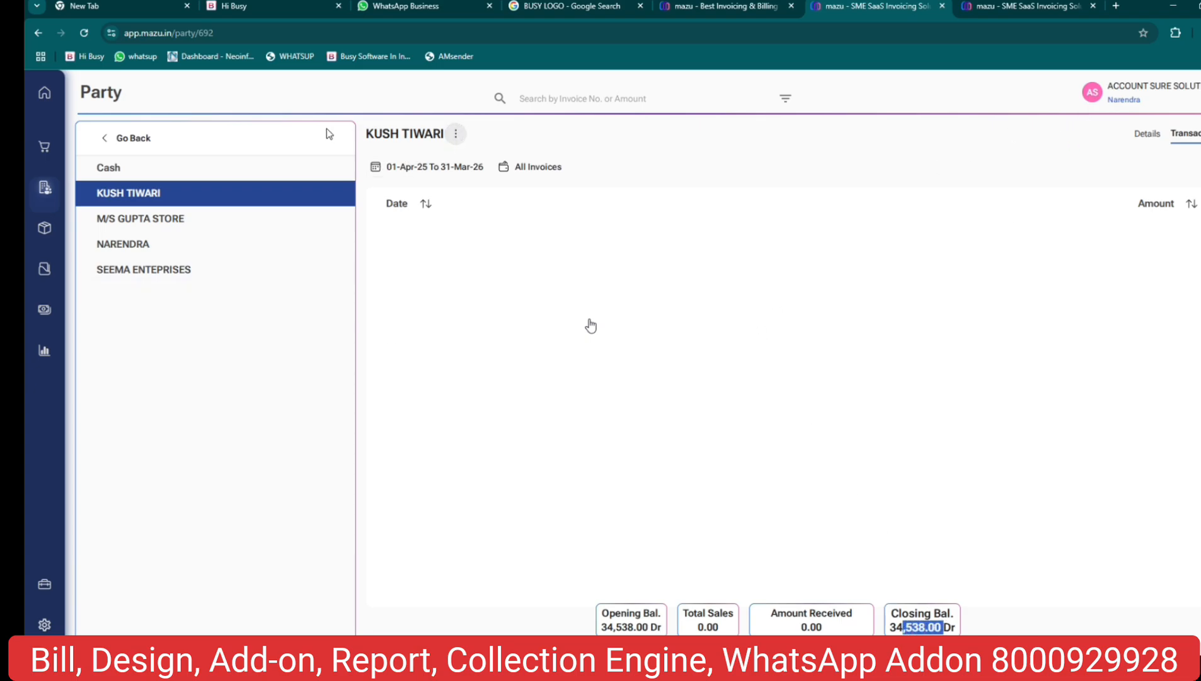
left_click_drag(368, 149, 467, 146)
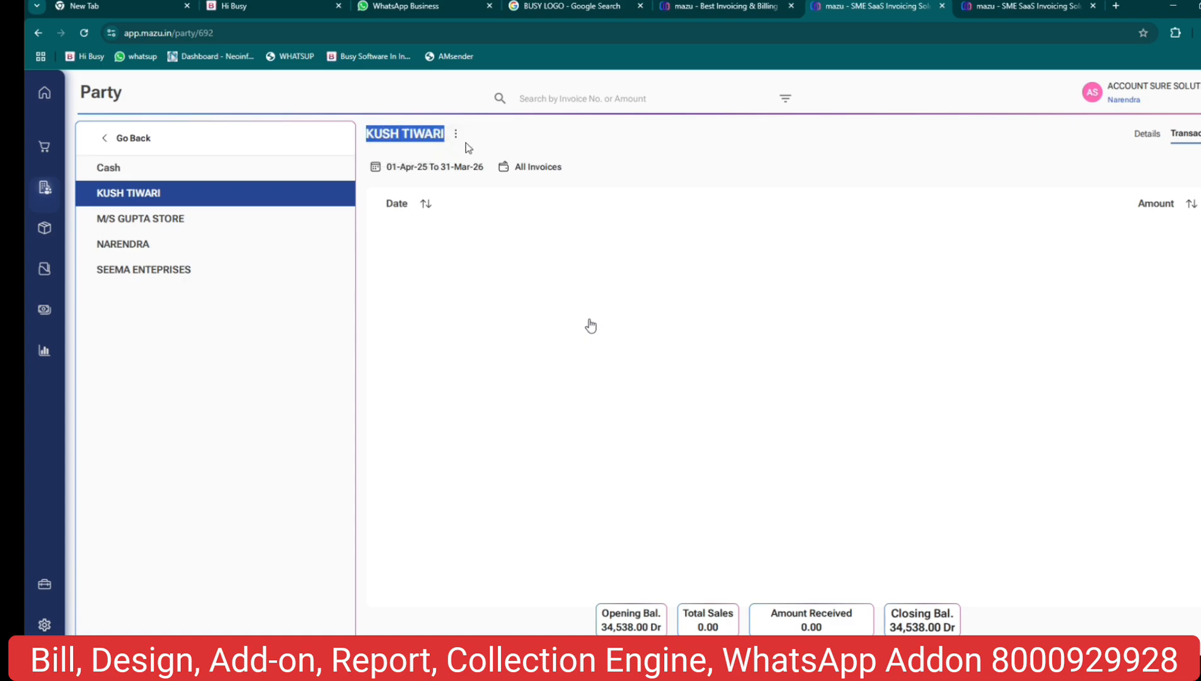
left_click(455, 134)
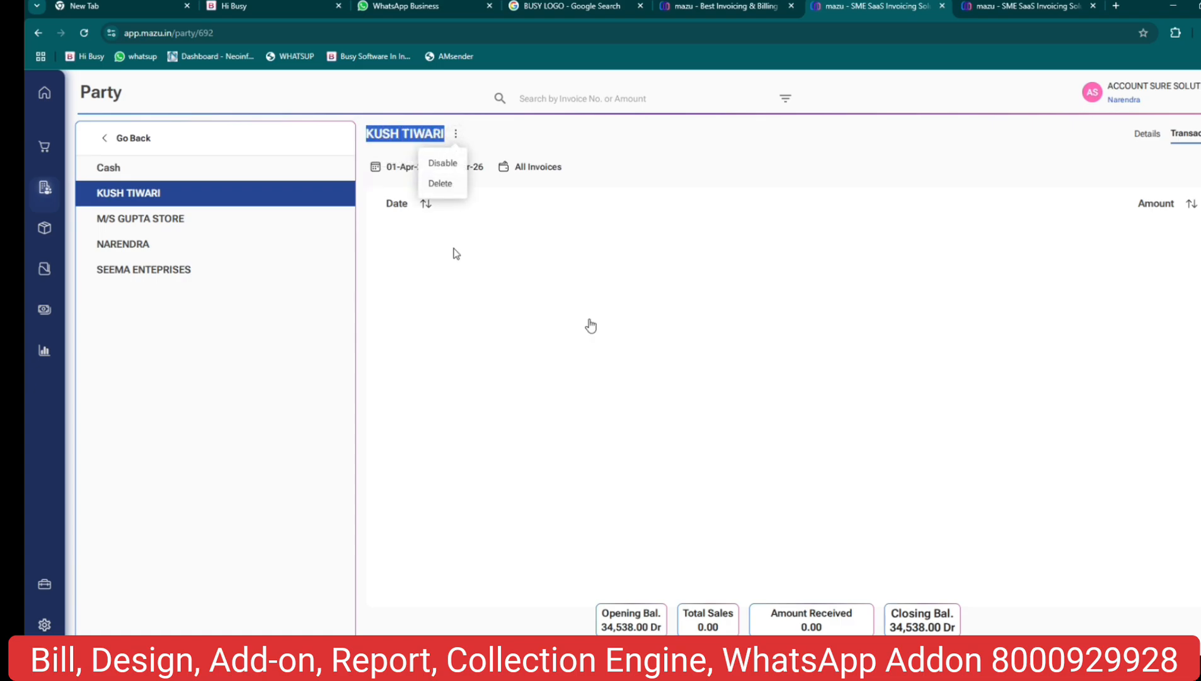
left_click(458, 284)
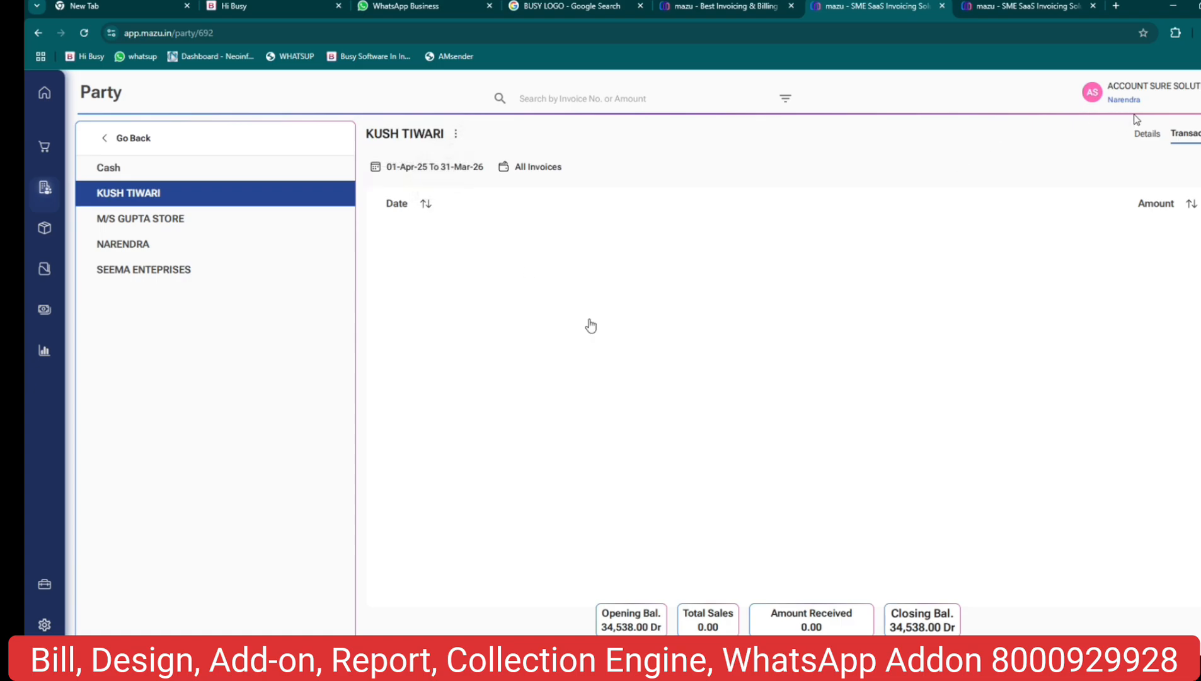
Open the selected party's details and review the contact person, email, print name, name, mobile, group and alias fields.
left_click(1144, 138)
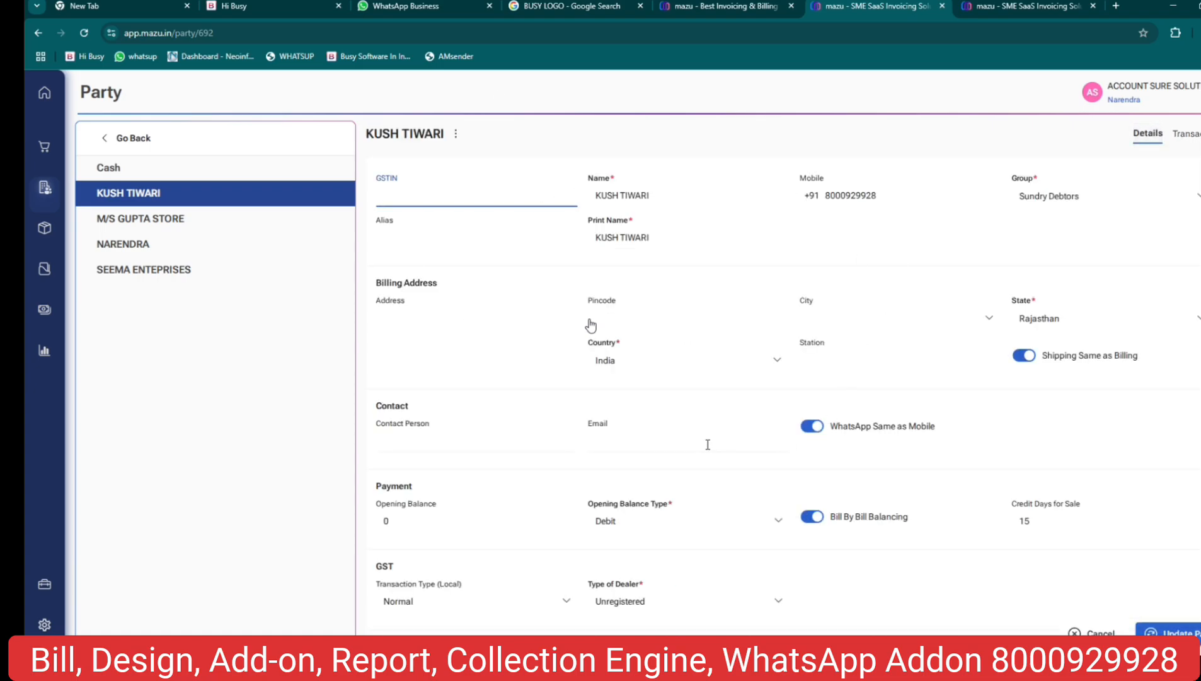
left_click(448, 442)
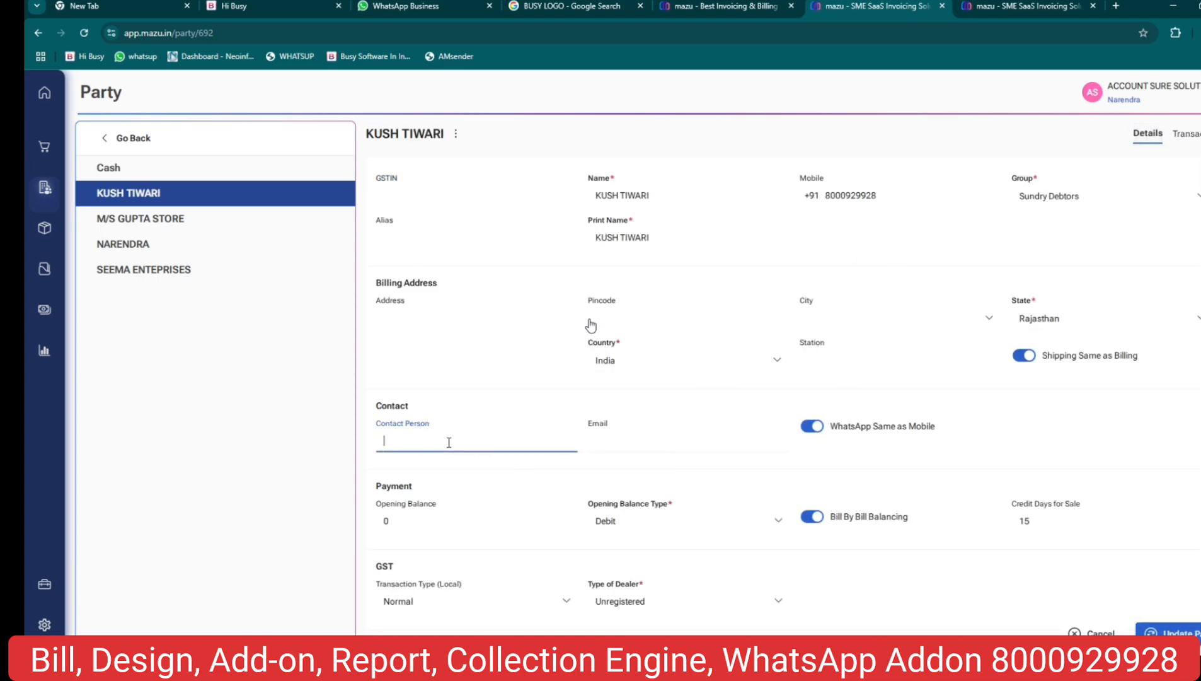
left_click(635, 441)
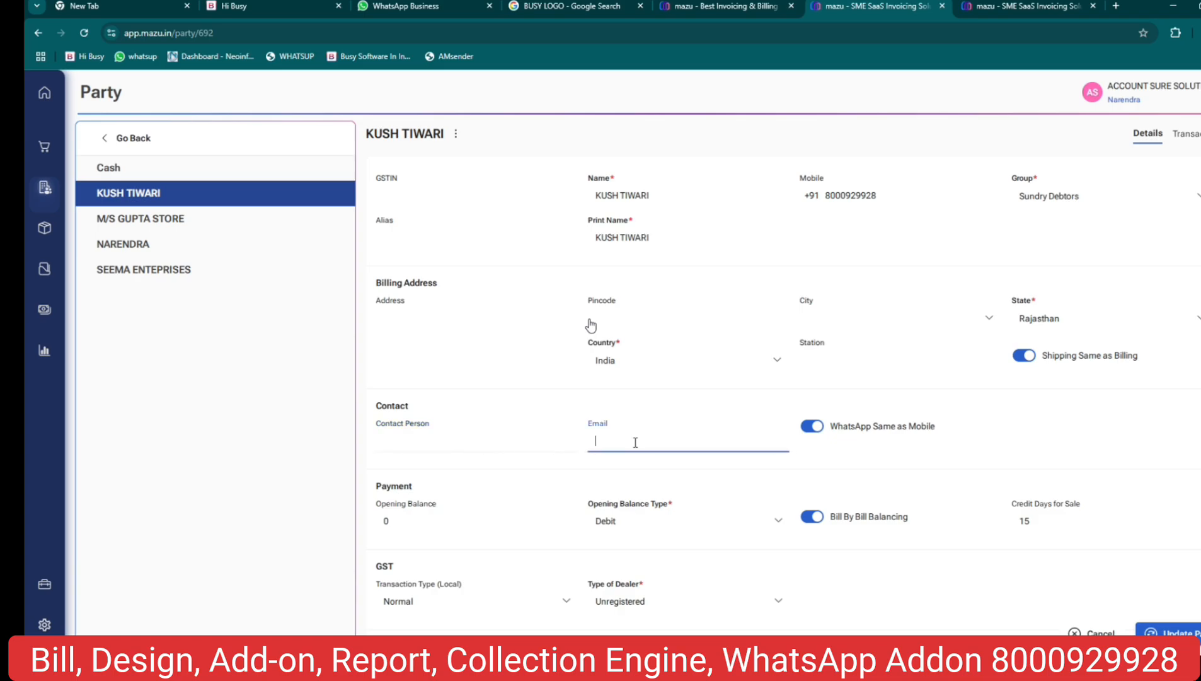
left_click_drag(686, 235, 556, 234)
left_click_drag(662, 193, 532, 194)
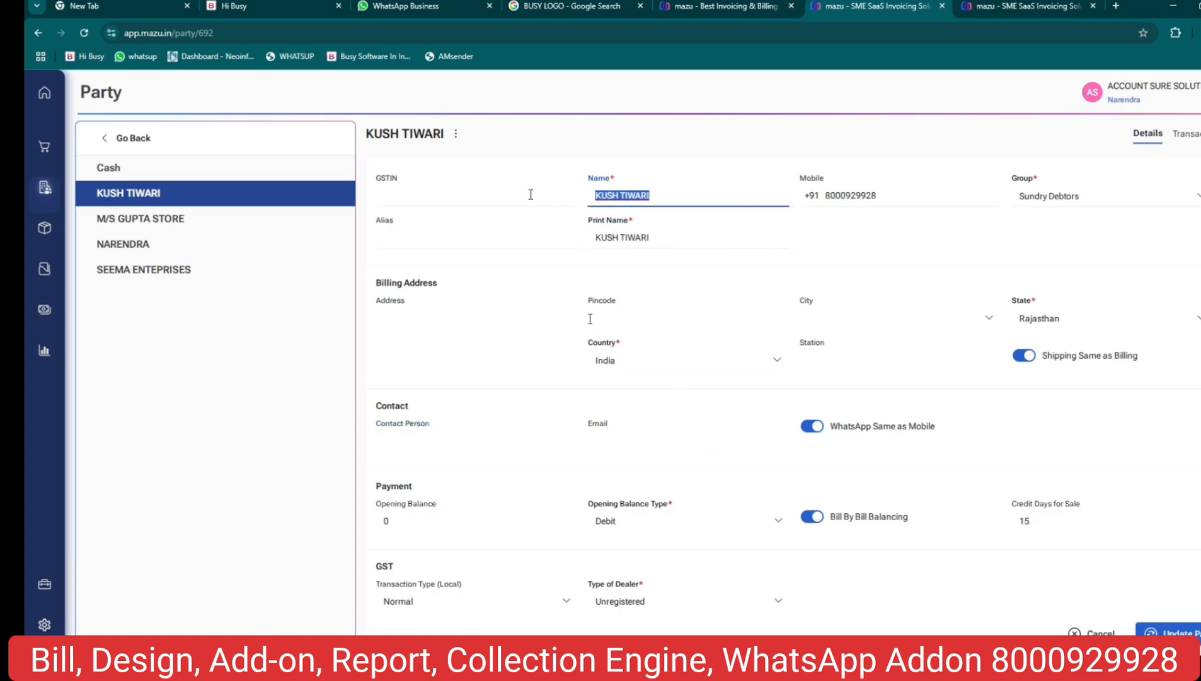
left_click_drag(908, 197, 759, 187)
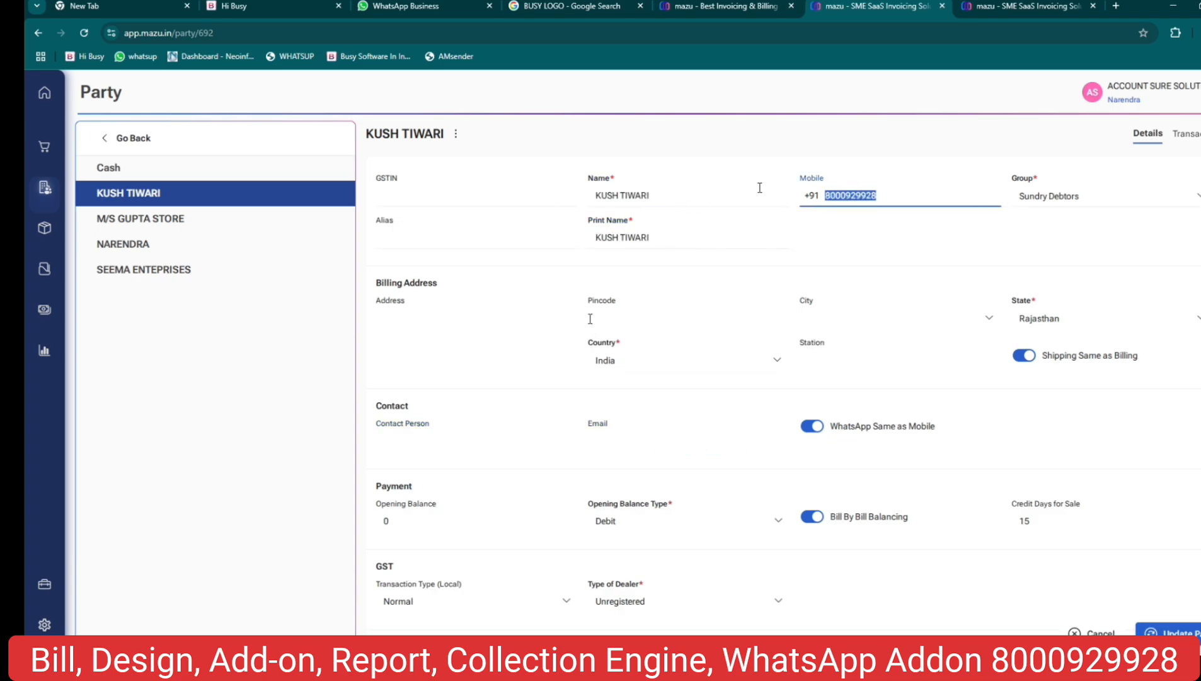
left_click(1064, 196)
left_click(1195, 199)
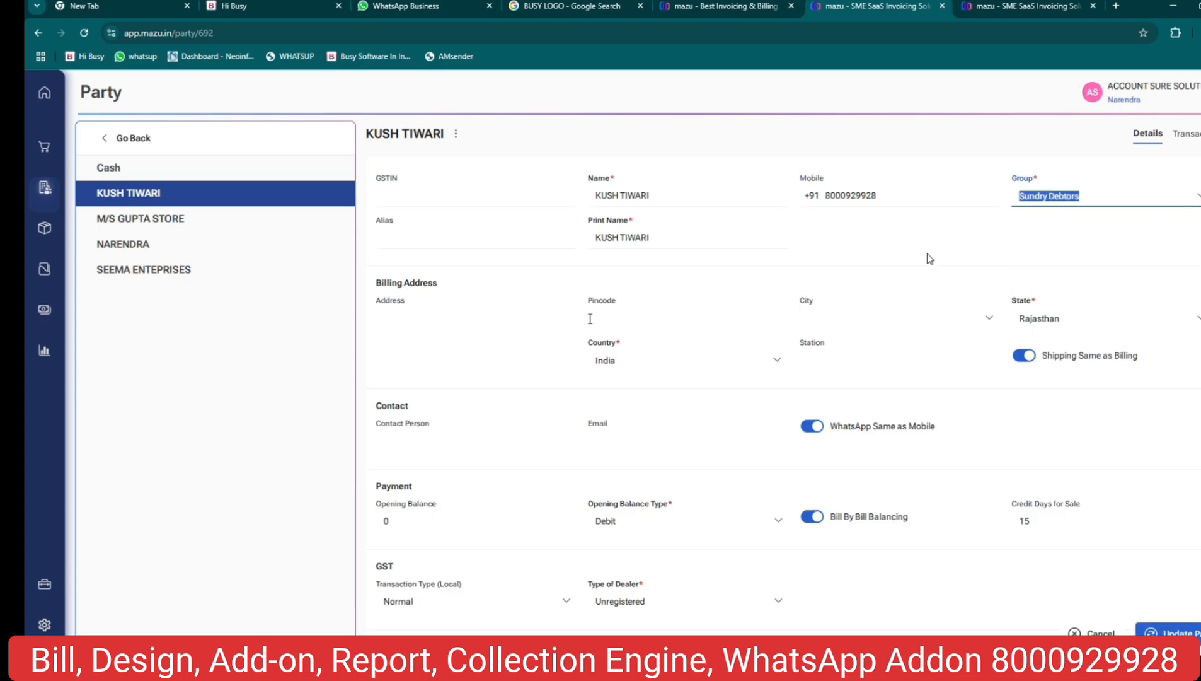
left_click(439, 229)
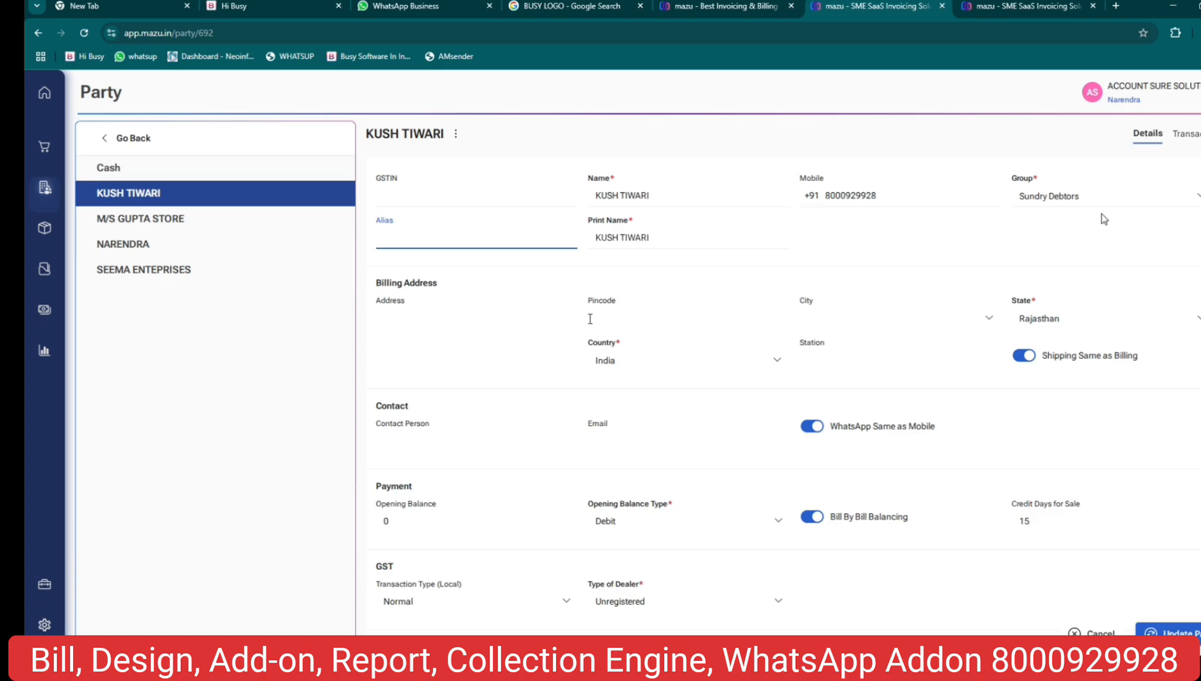
Examine the party form's address, payment, GST and other sections, and return to the GSTIN, name and print name fields.
scroll(590, 318, "down", 2)
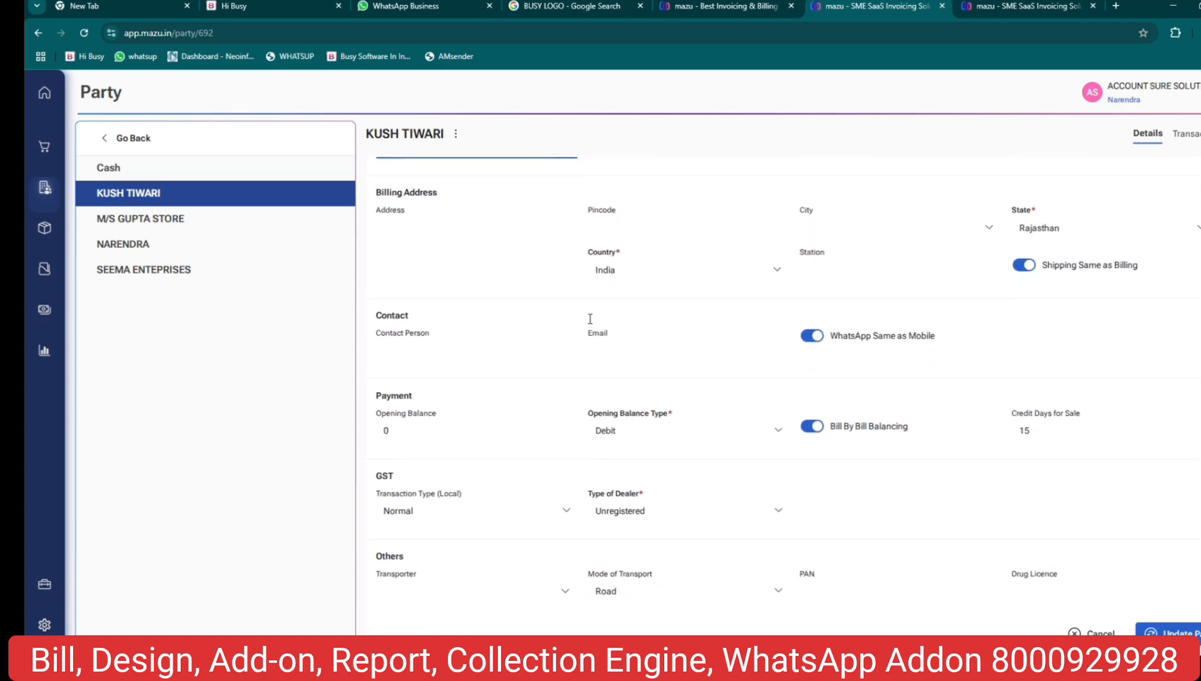
scroll(590, 318, "up", 2)
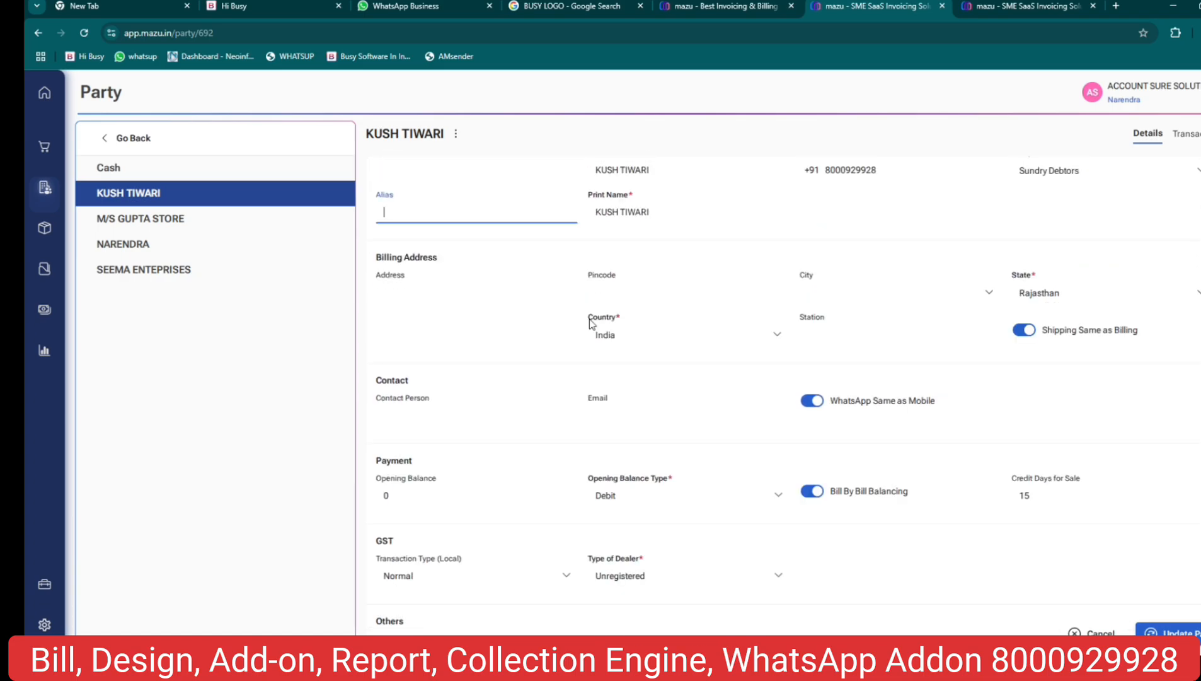
scroll(590, 322, "down", 2)
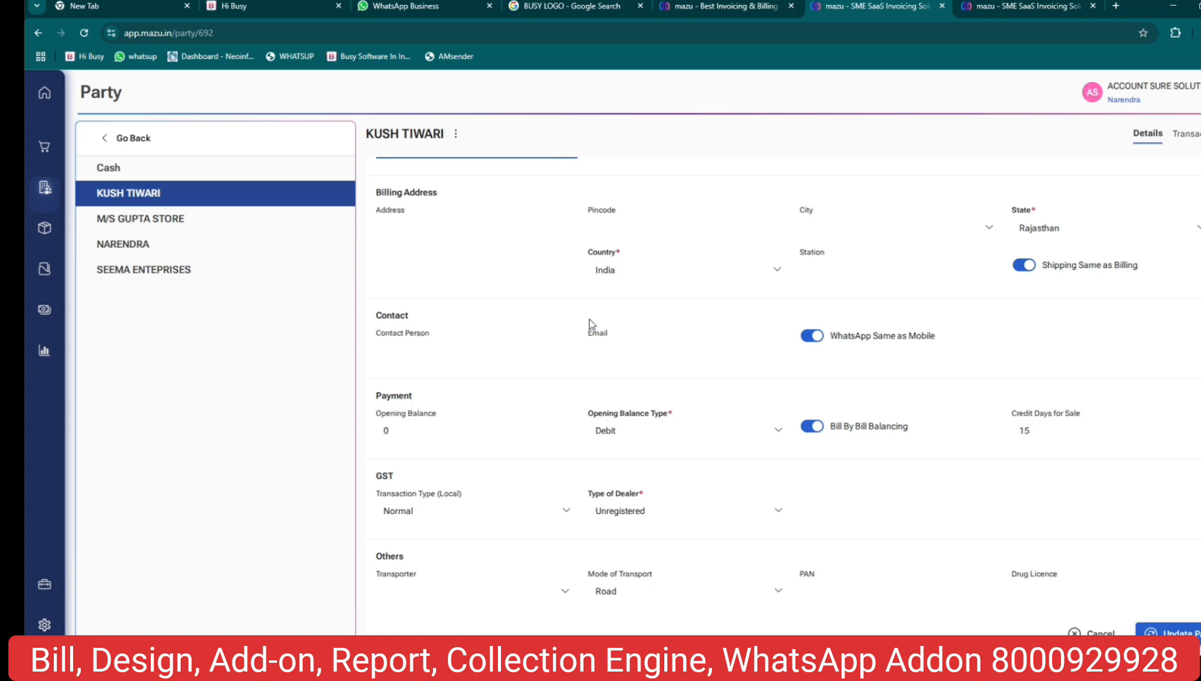
scroll(590, 321, "up", 2)
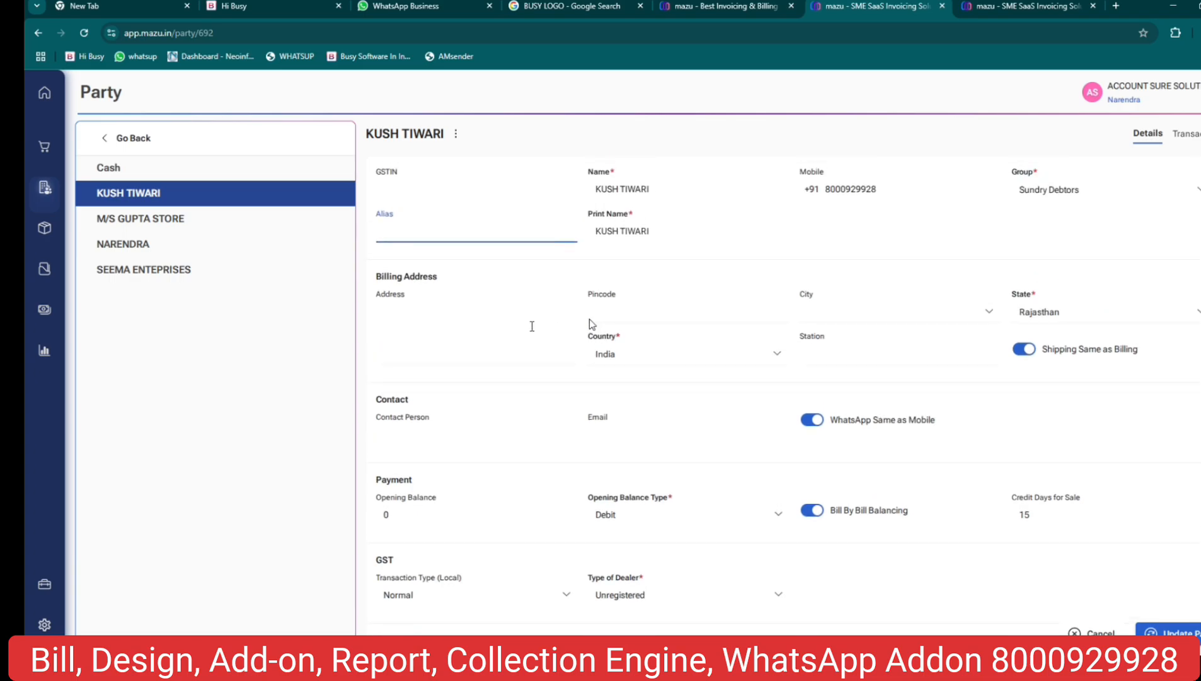
left_click(419, 185)
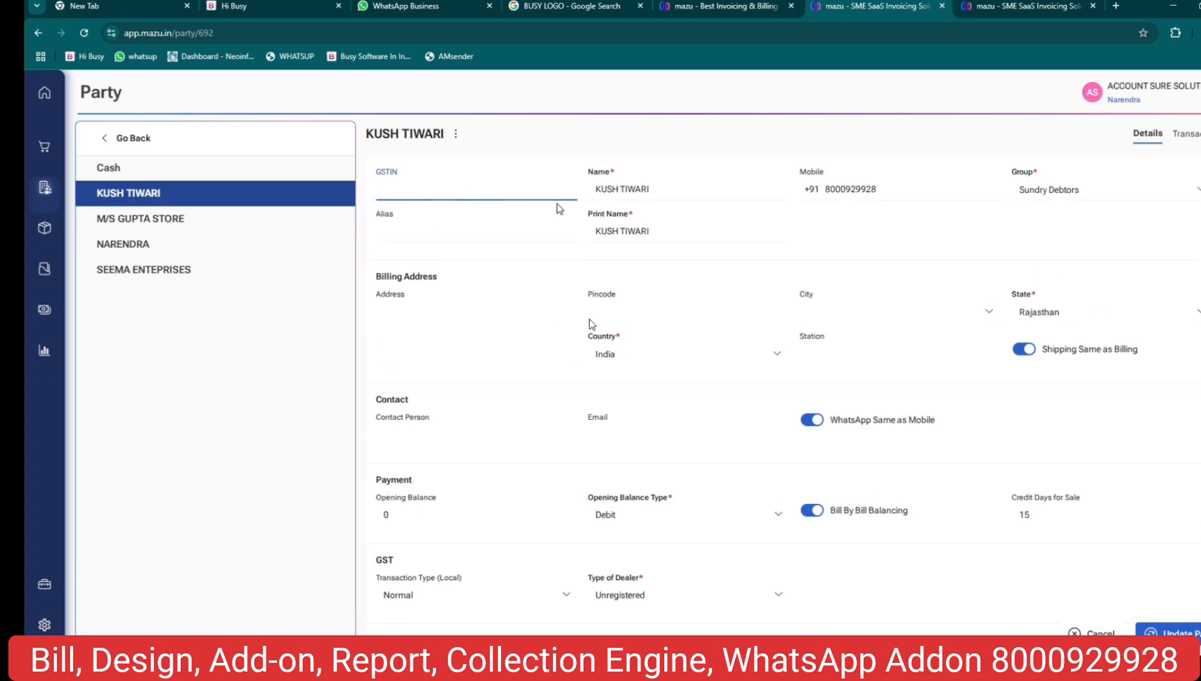
left_click(657, 190)
left_click_drag(648, 230, 603, 225)
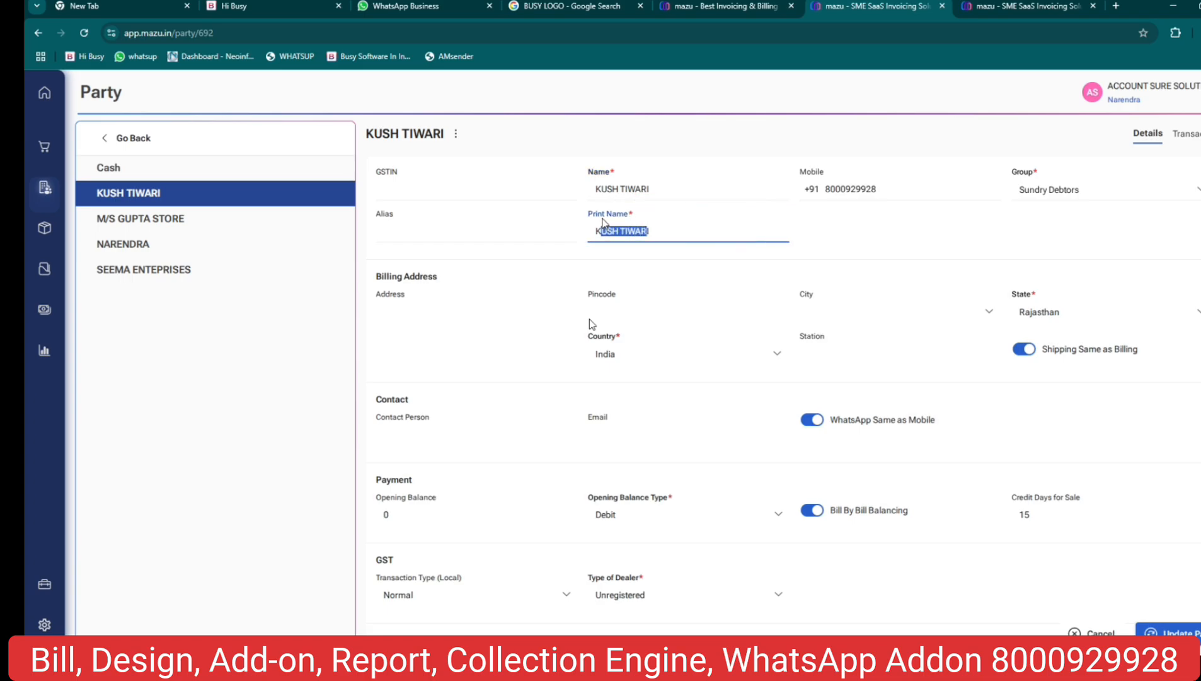
Return from the party's name and billing address fields to the party list and open a blank new party form at GSTIN.
left_click(970, 237)
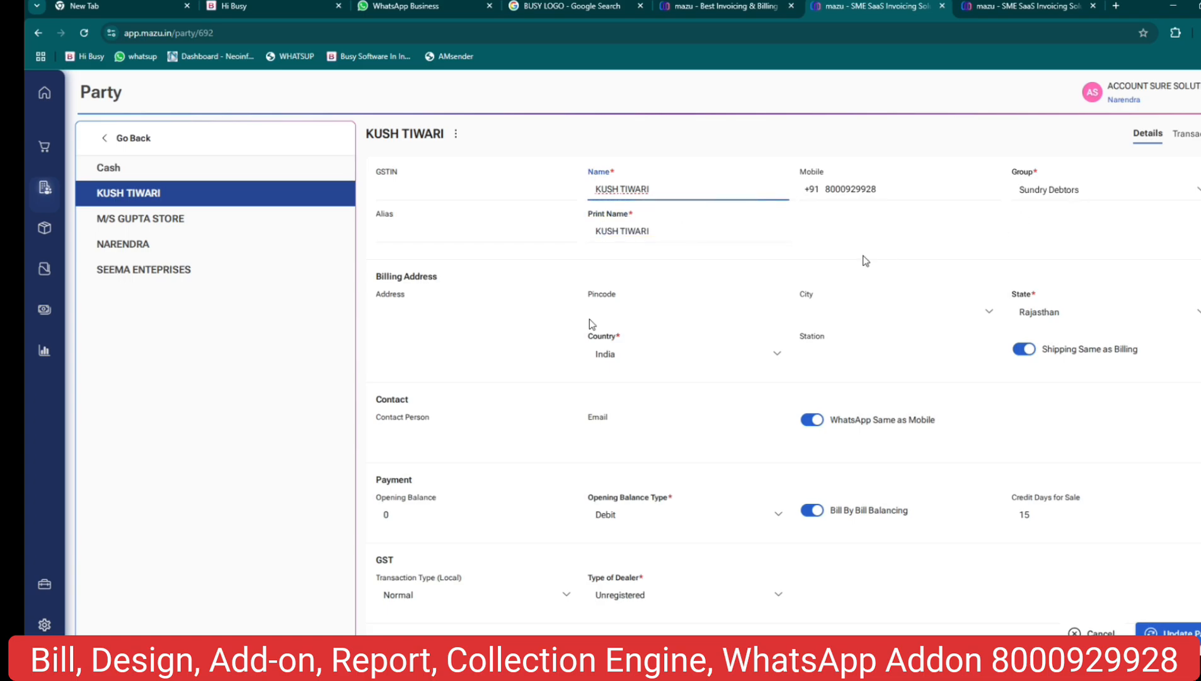
left_click(415, 302)
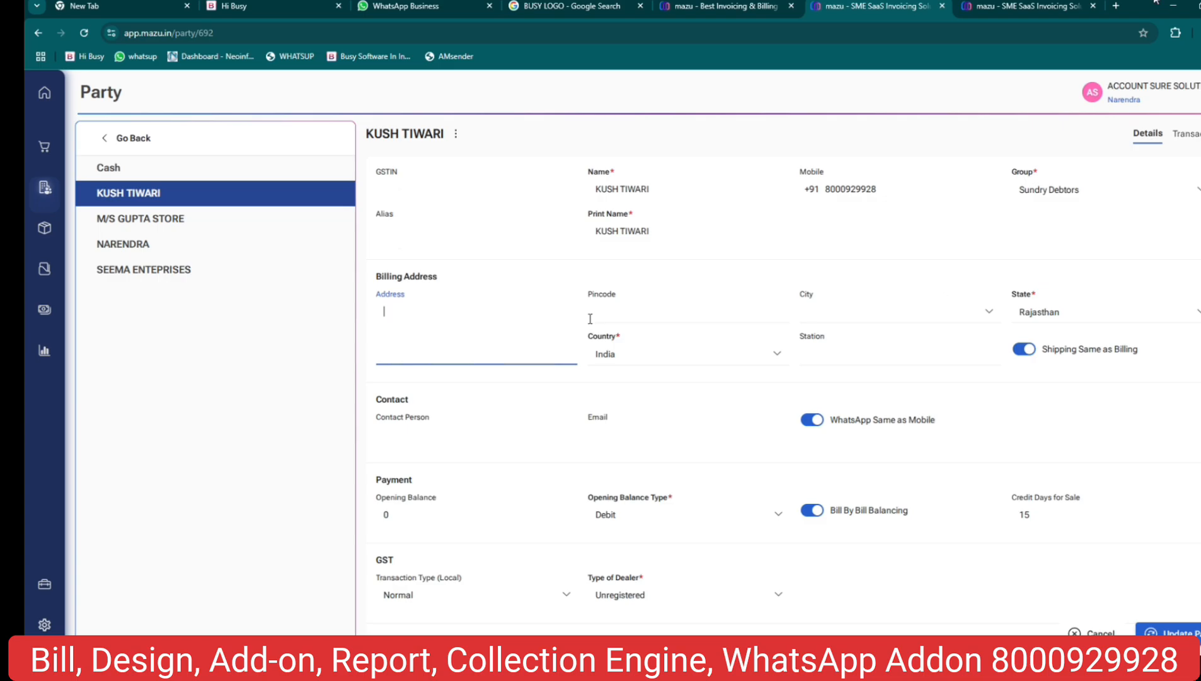
left_click(109, 141)
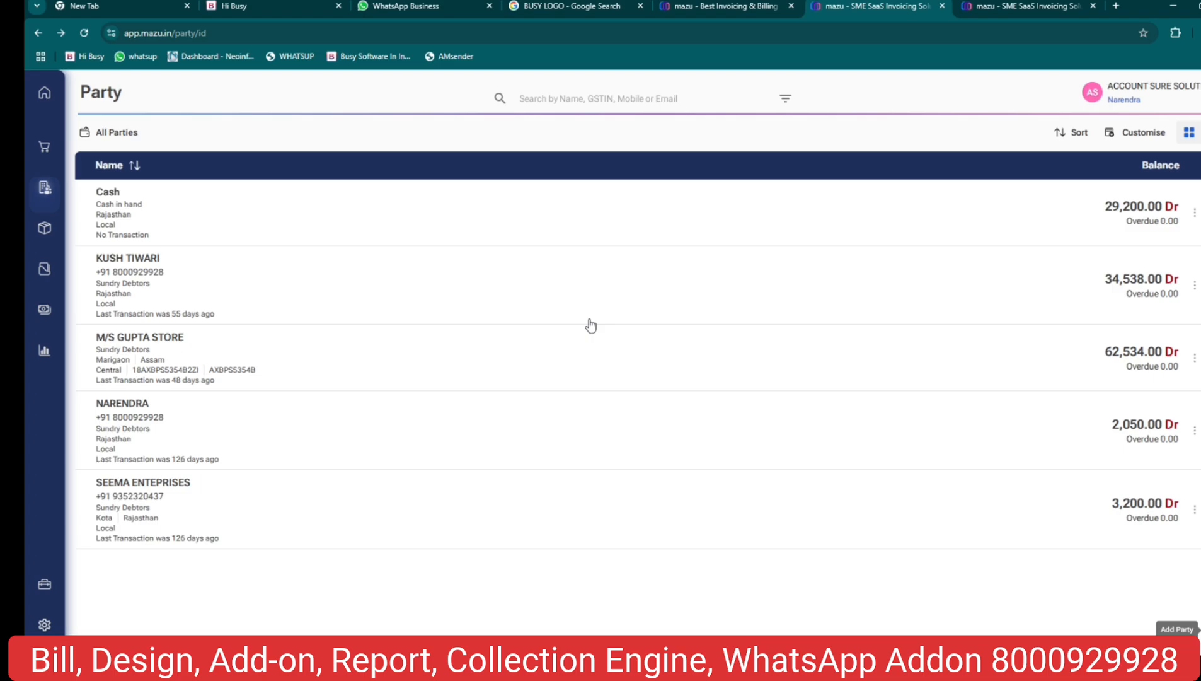
left_click(1200, 629)
left_click(118, 145)
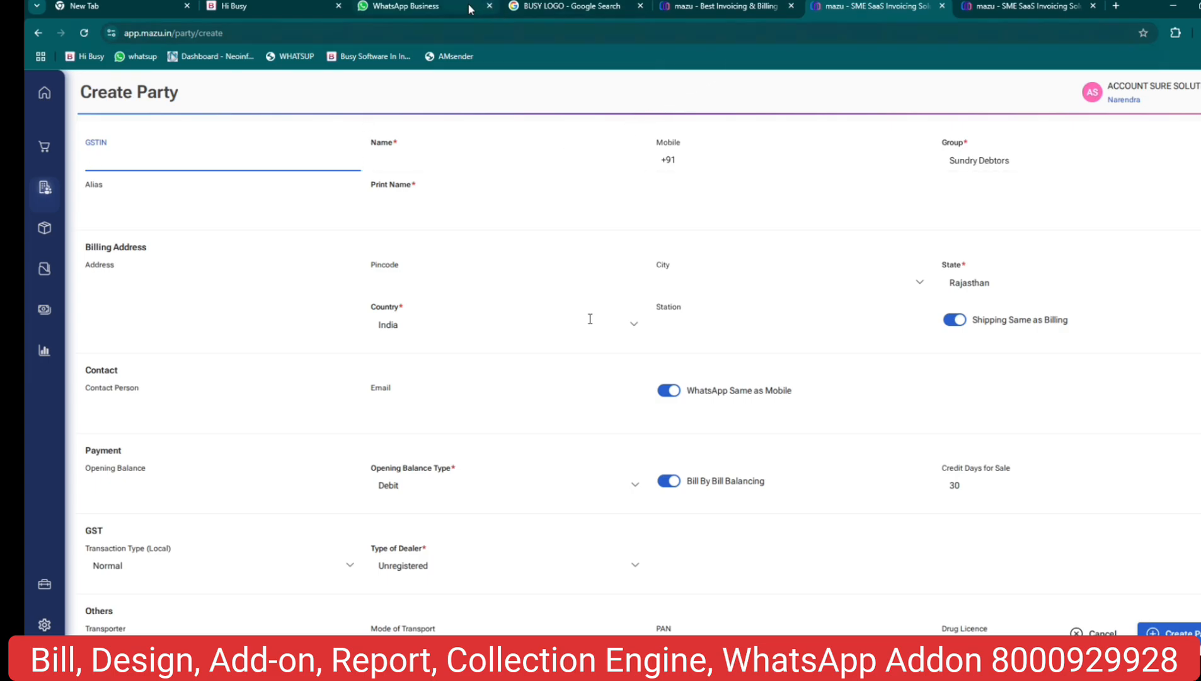
Search Google in a new browser tab for "GST NO ICIC BANK".
left_click(305, 6)
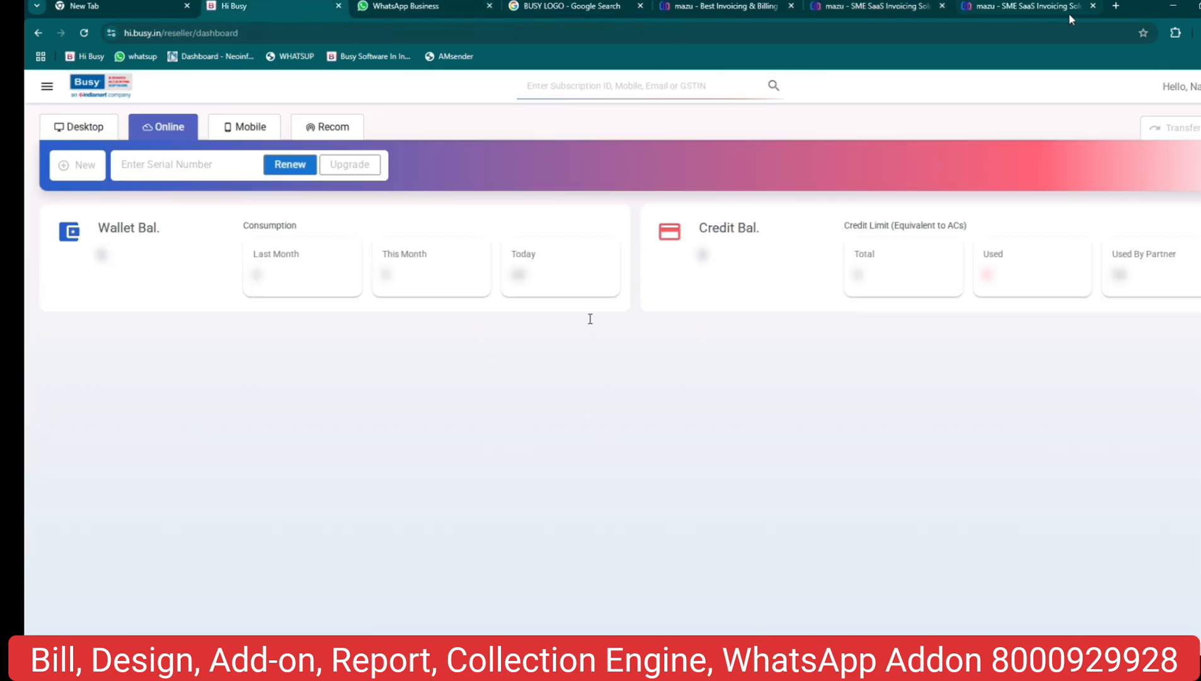
left_click(1116, 6)
left_click(482, 255)
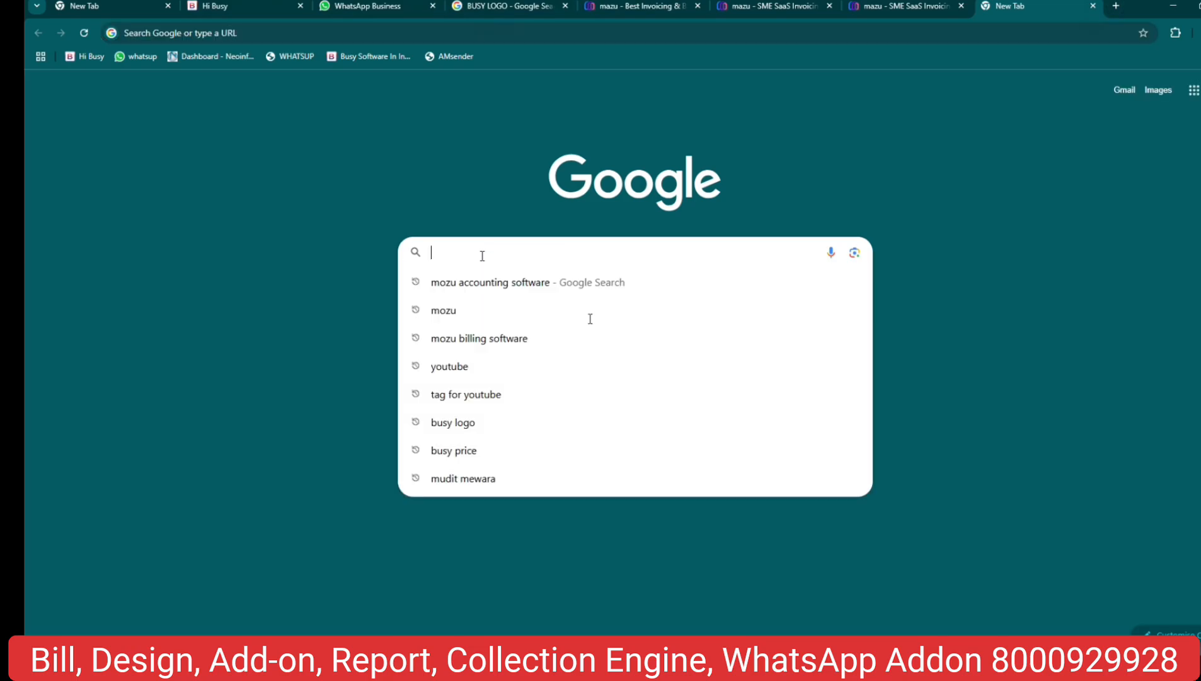
type("GST")
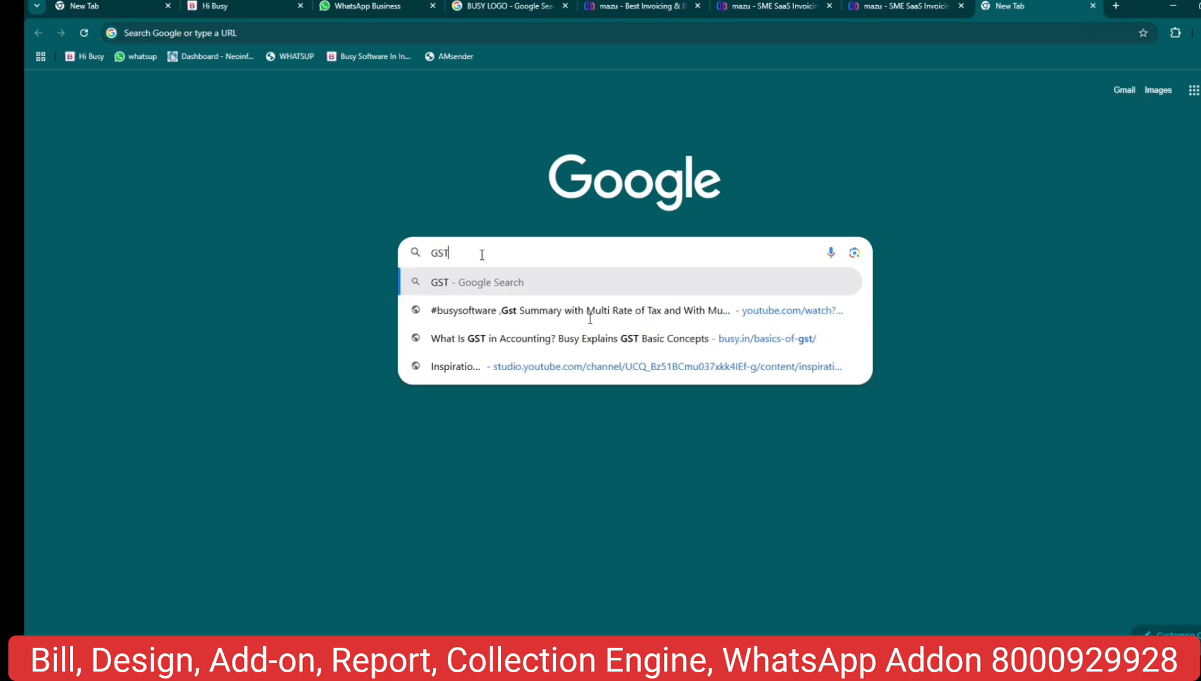
type(" NO")
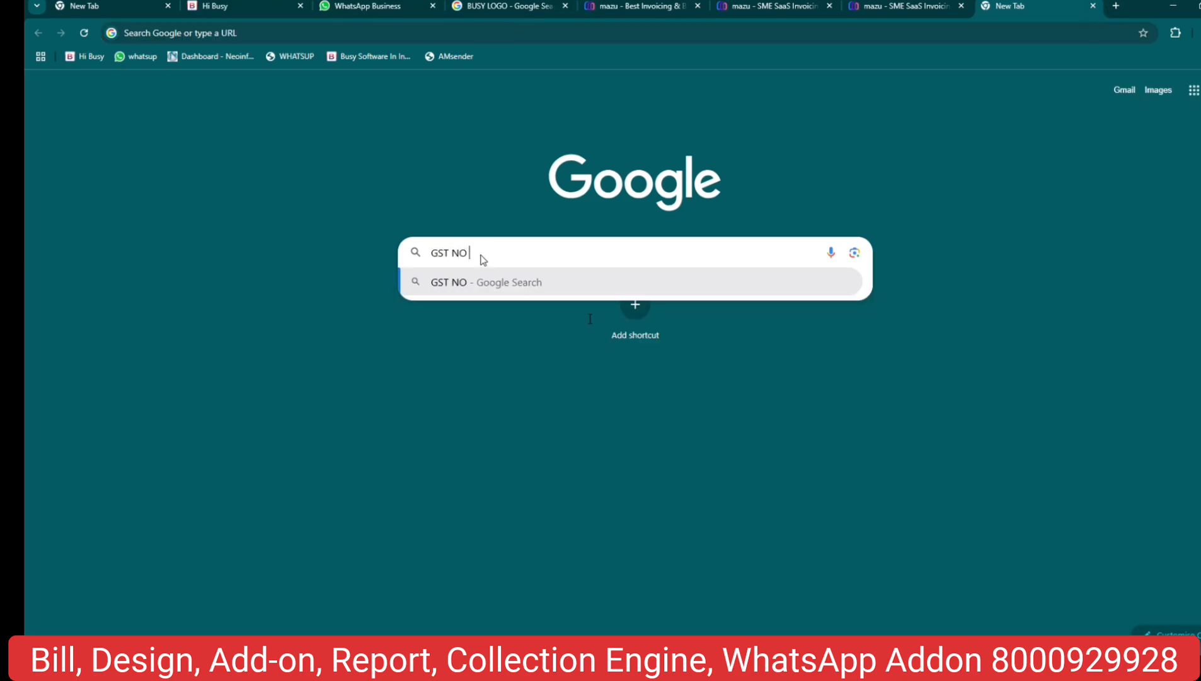
key("Return")
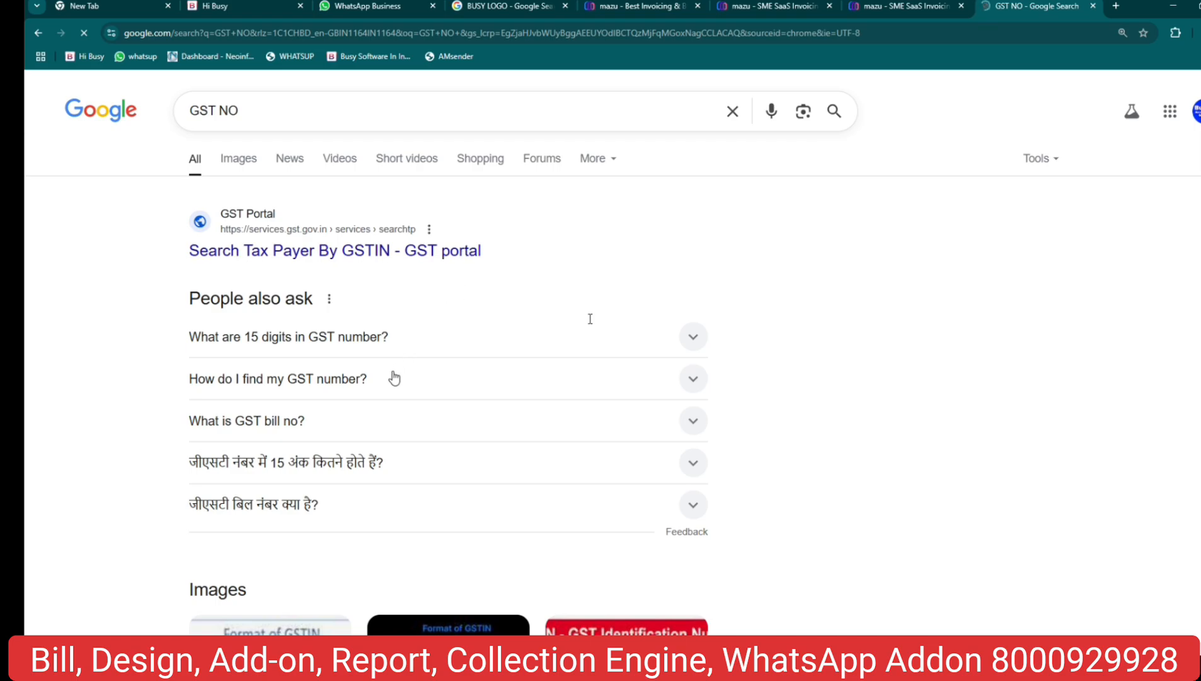
type("ICIC BANK")
key("Return")
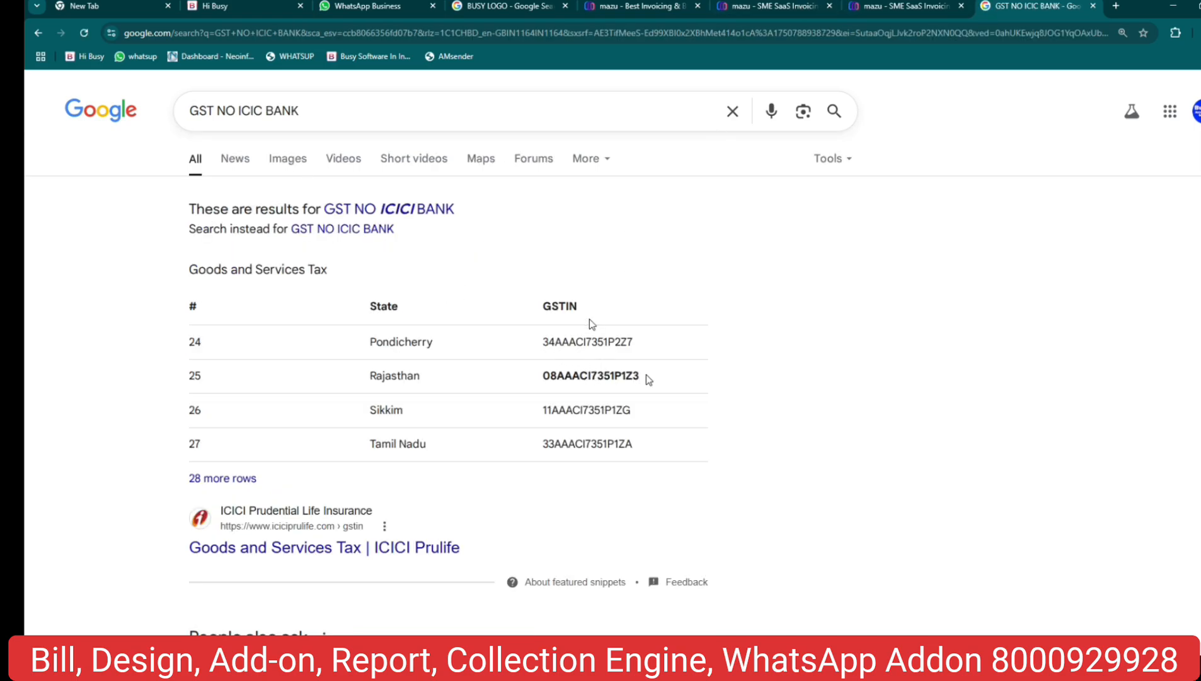
Copy the GSTIN listed for Rajasthan from the search result table.
left_click_drag(644, 377, 548, 372)
right_click(563, 381)
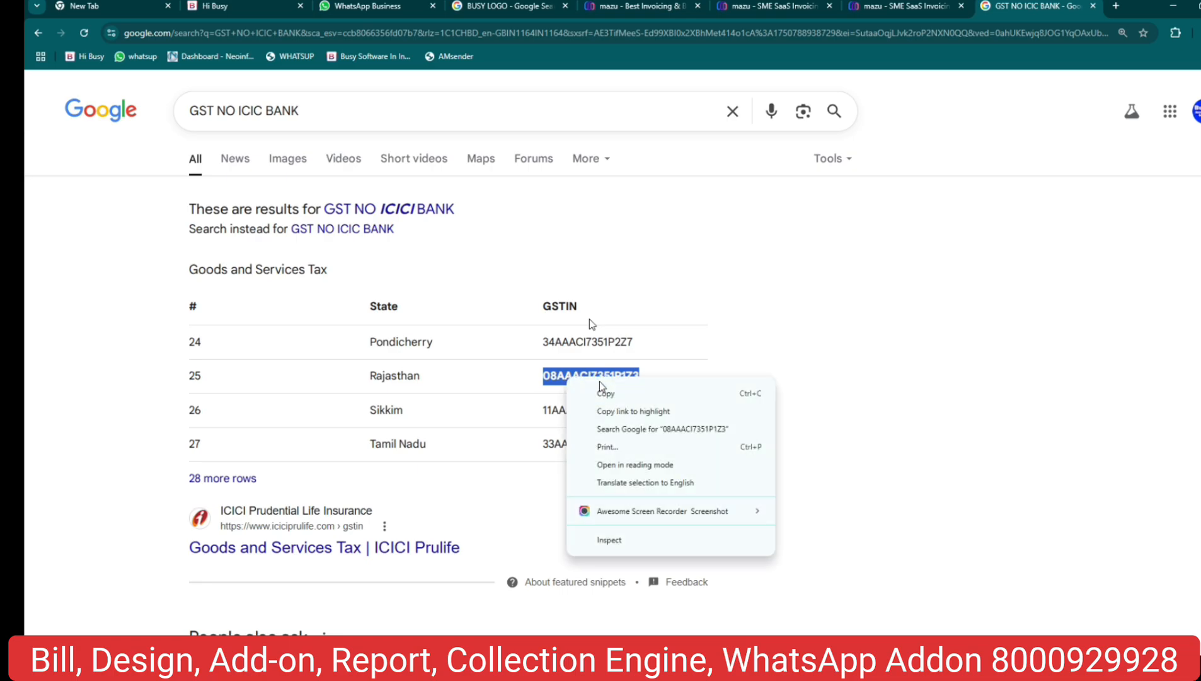
left_click(610, 392)
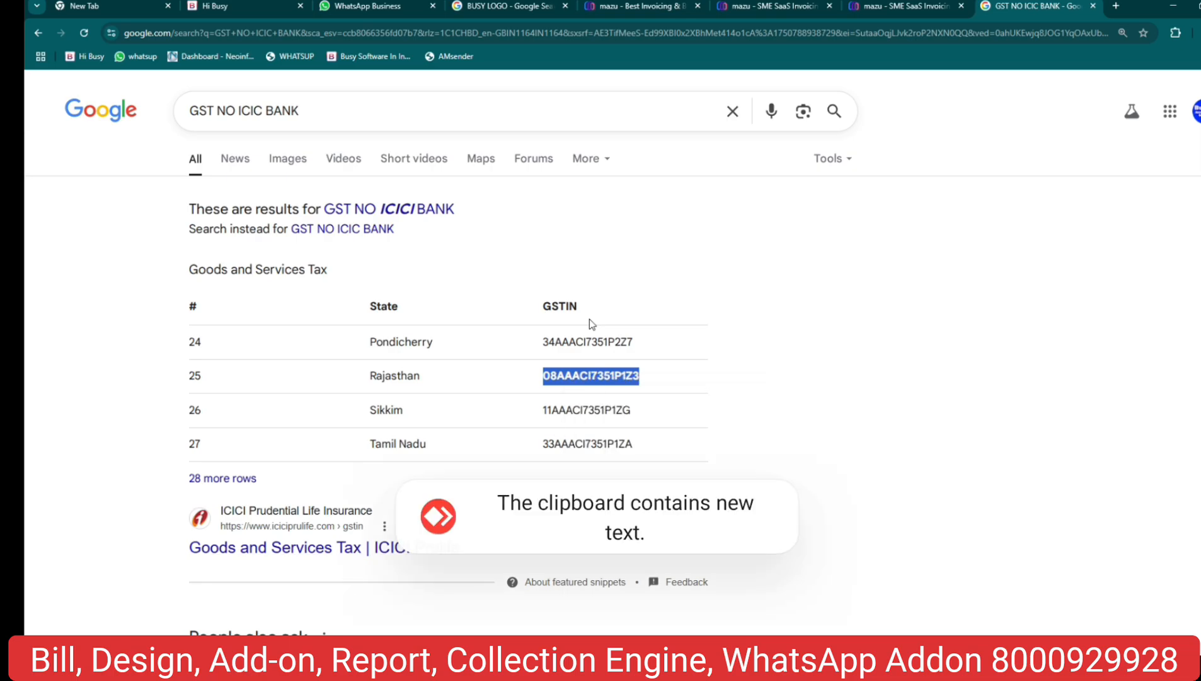
left_click(334, 660)
left_click(334, 660)
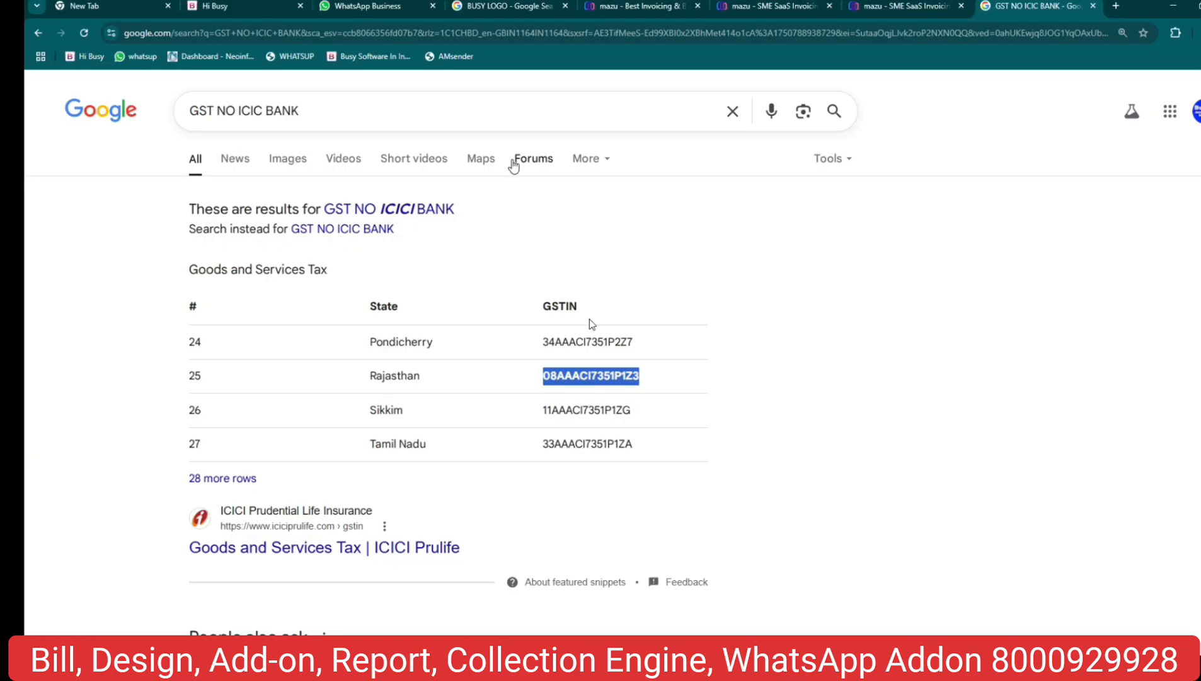
Return to the new party form in mazu and paste the copied GSTIN to fill in the company's name and address.
left_click(788, 6)
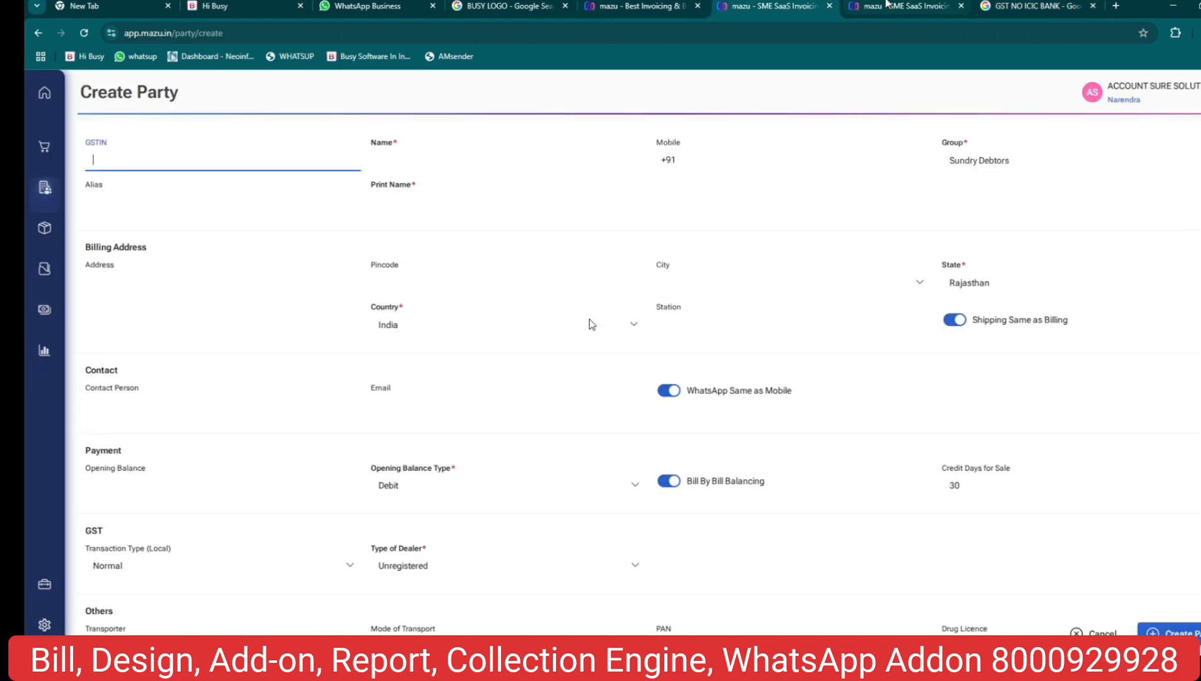
left_click(887, 3)
left_click(798, 9)
key("ctrl+v")
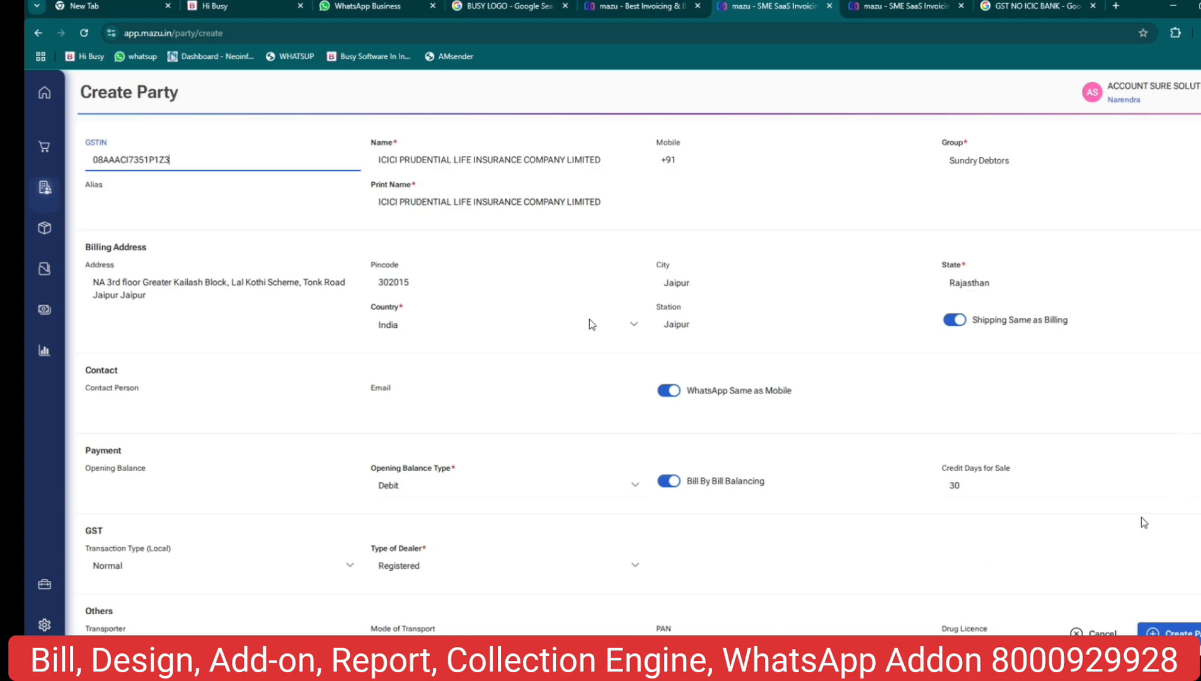
Create the ICICI Prudential Life Insurance party without a mode of transport and check its transactions before returning to the party list.
key("Return")
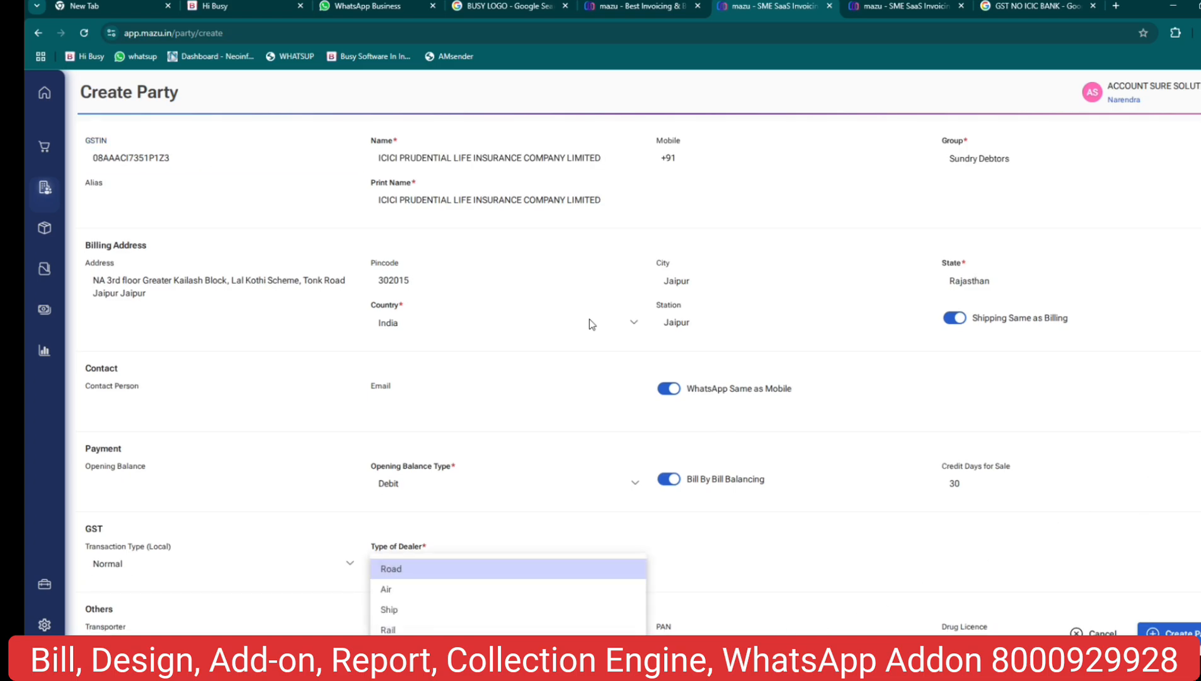
key("Escape")
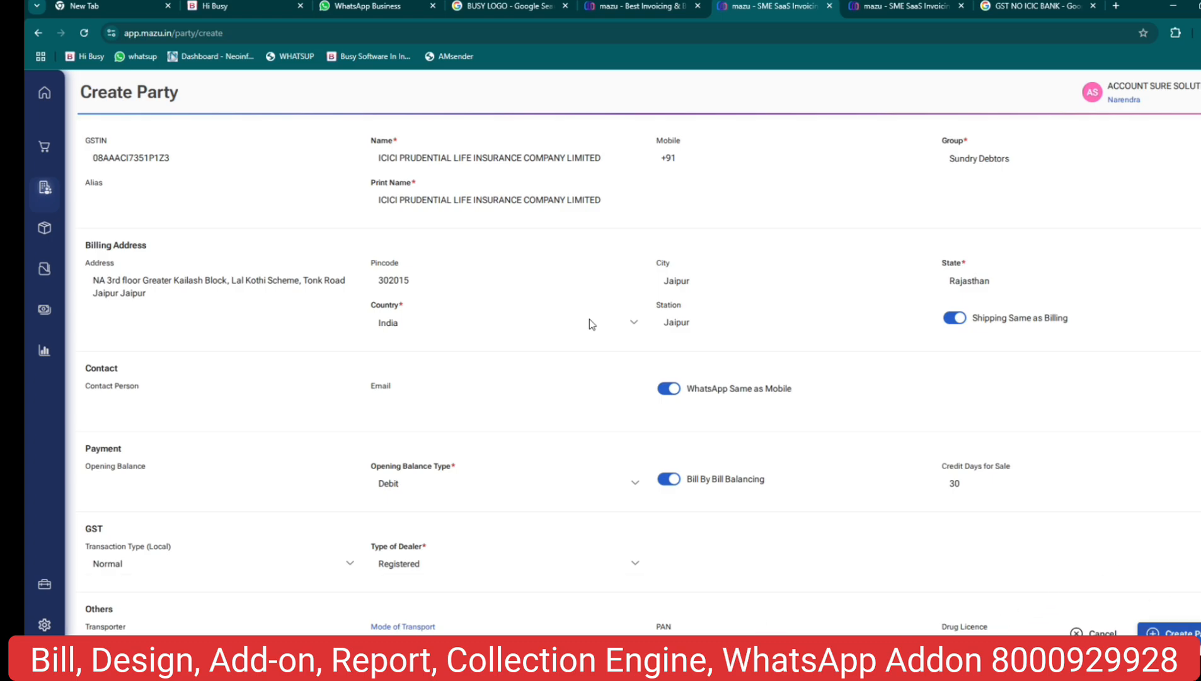
left_click(1169, 632)
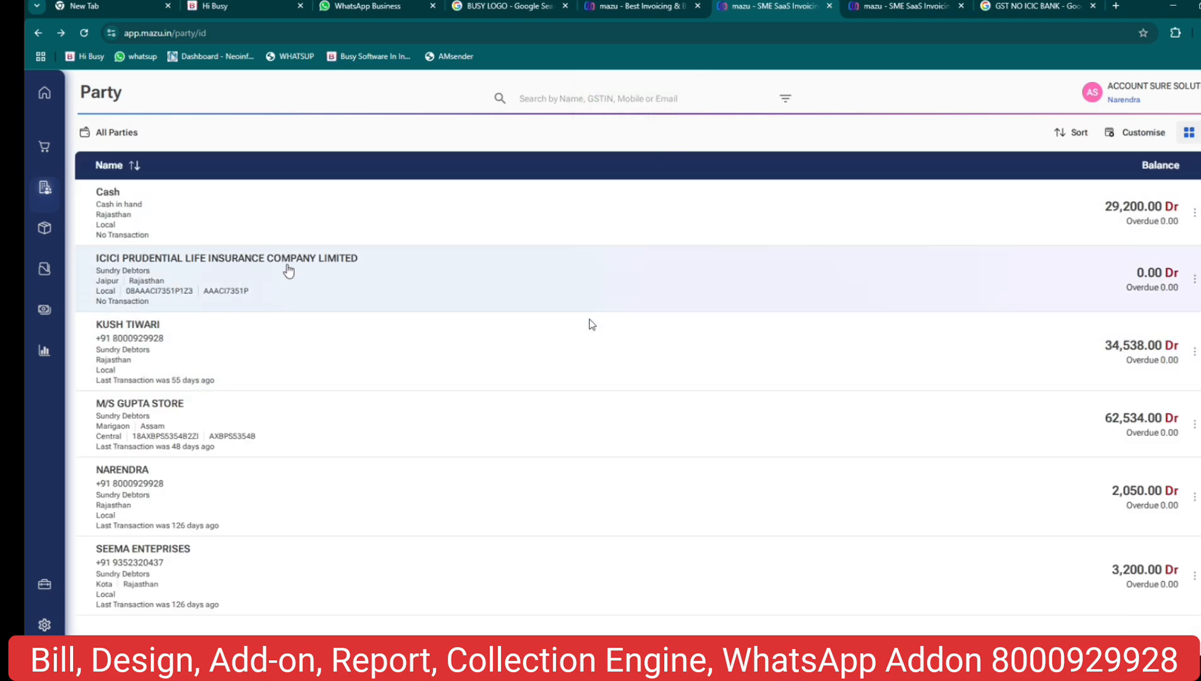
left_click(286, 270)
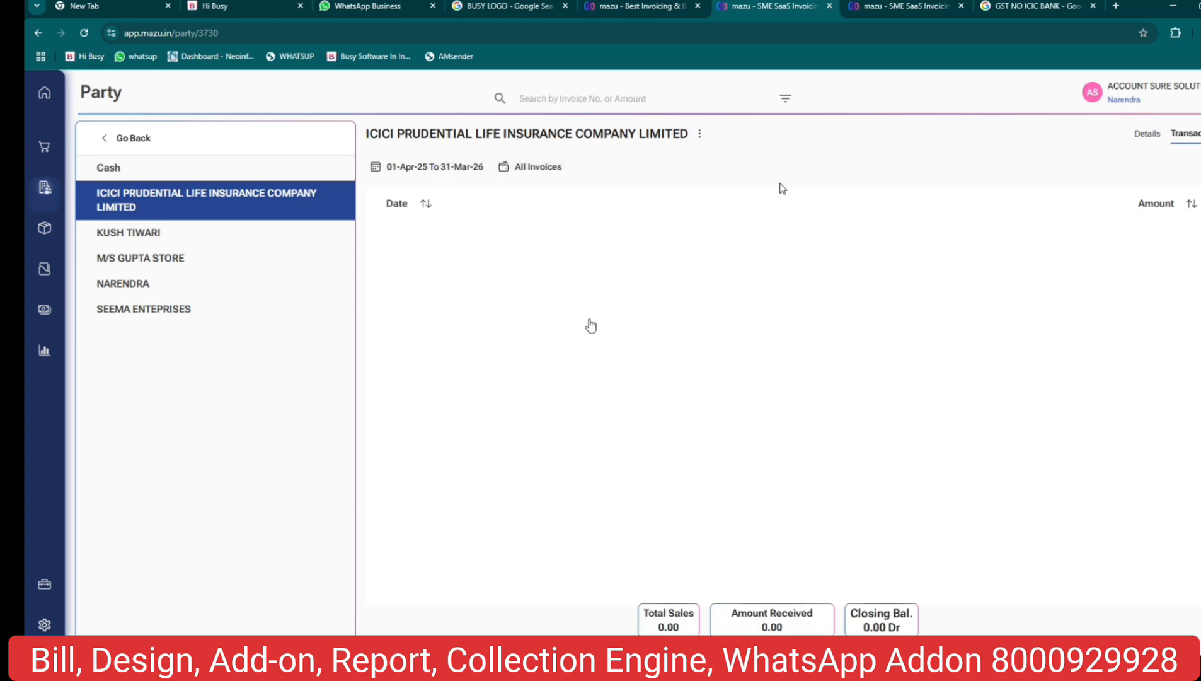
left_click(102, 140)
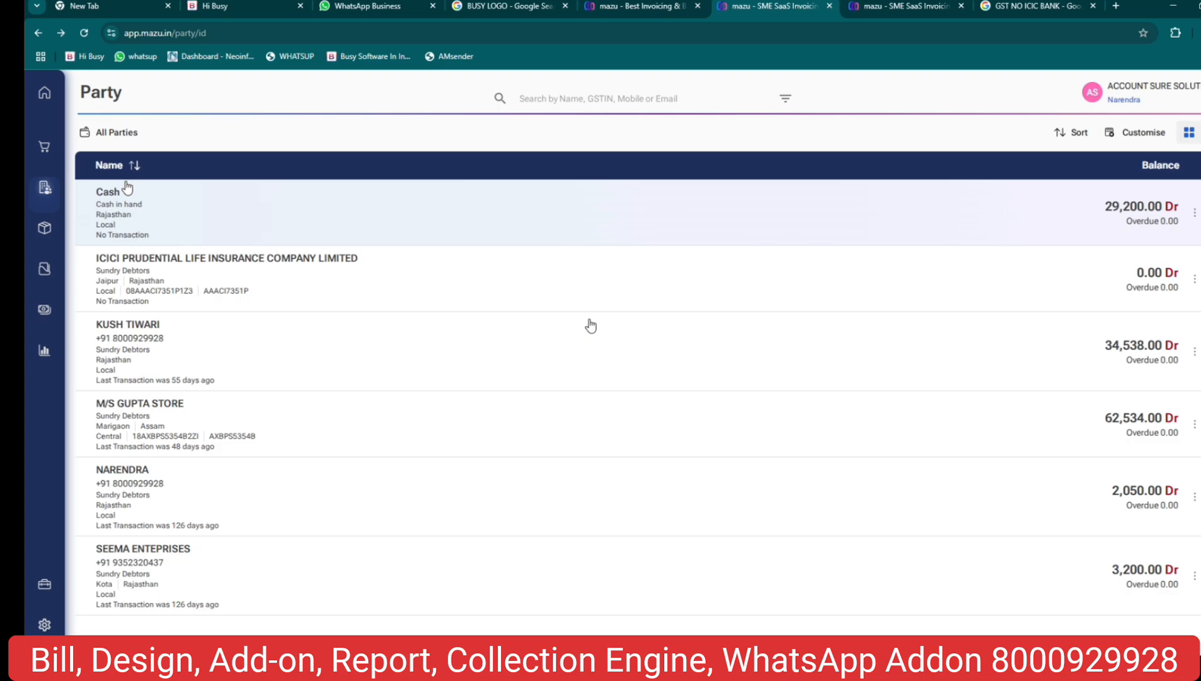
Show the item list in the table layout and save its column configuration with all columns enabled.
mouse_move(55, 246)
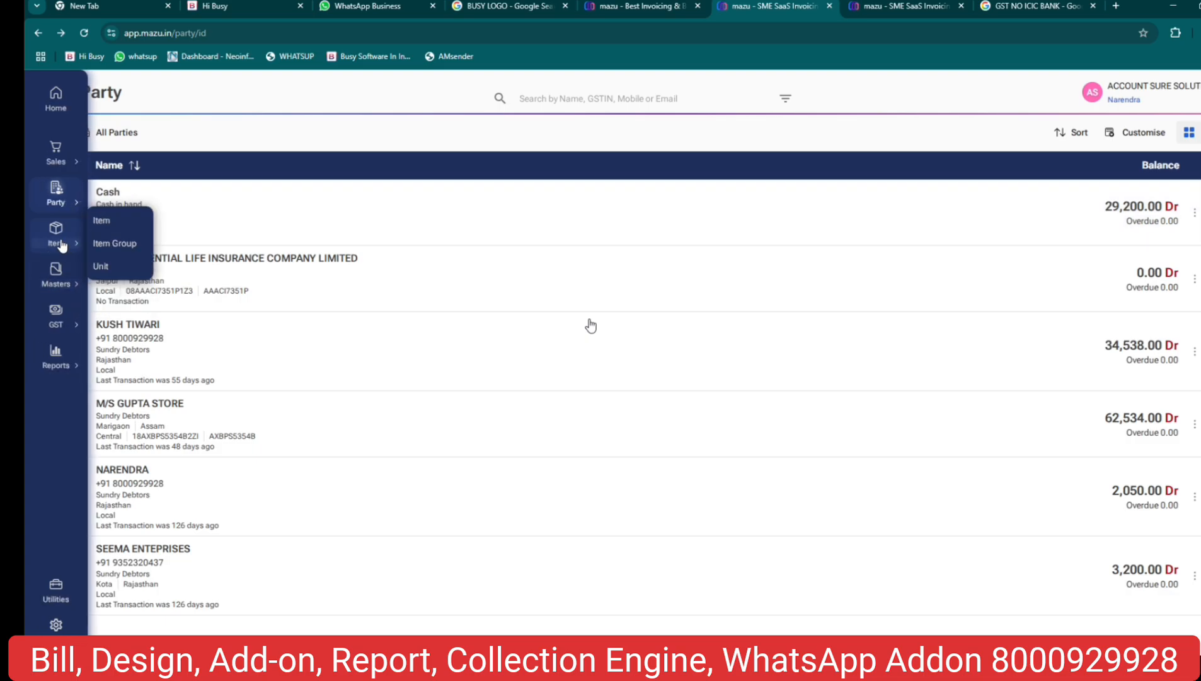
left_click(100, 224)
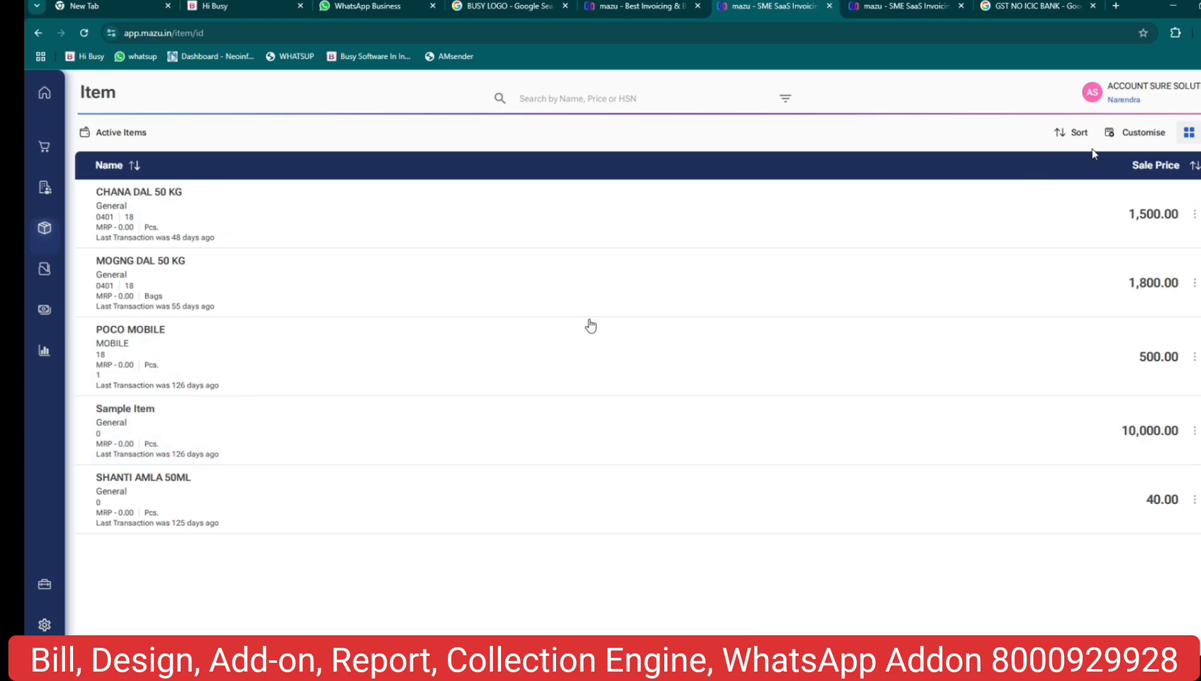
left_click(1189, 132)
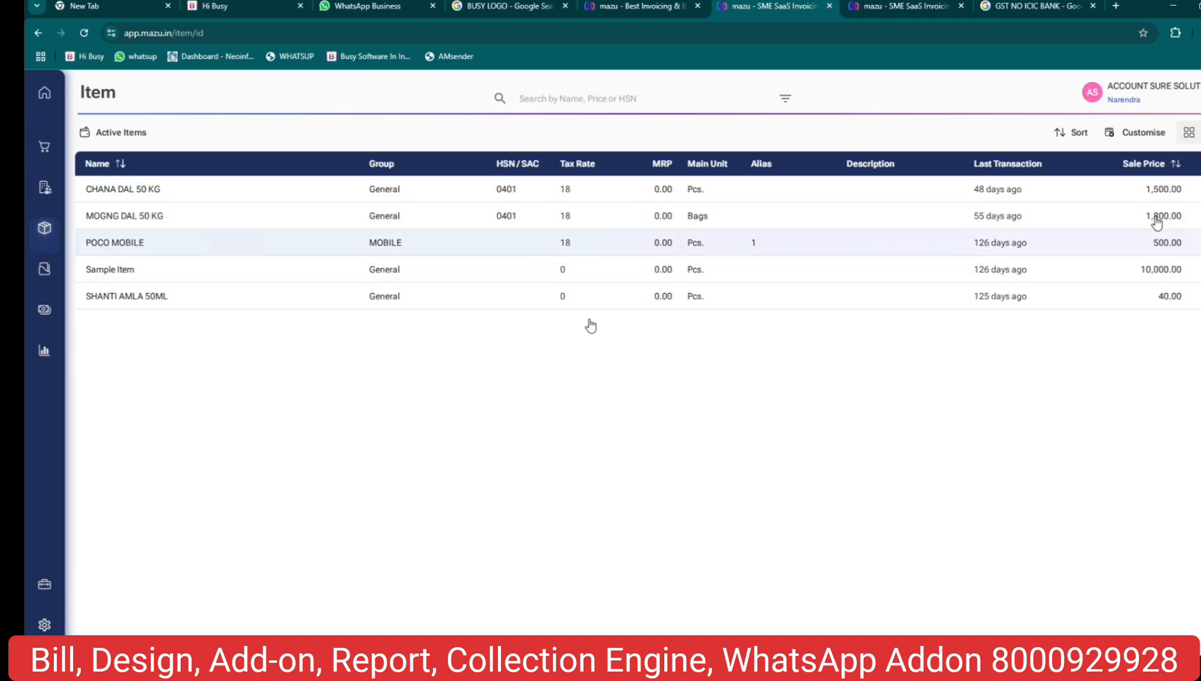
left_click(1142, 134)
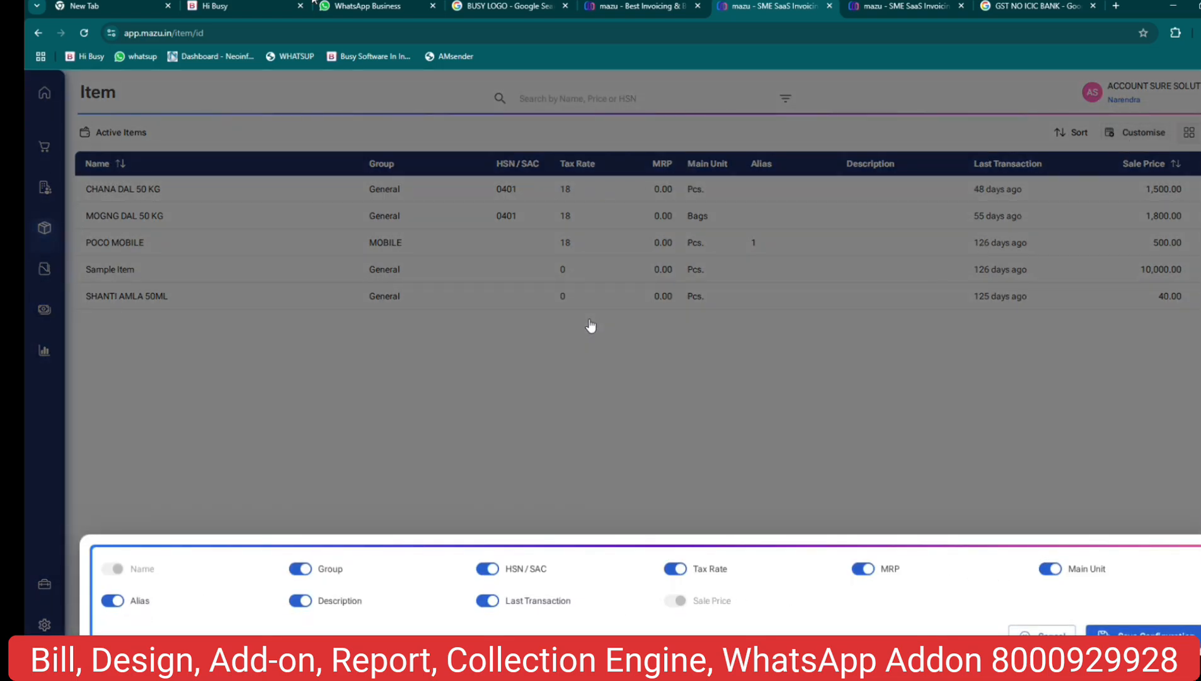
left_click(1113, 632)
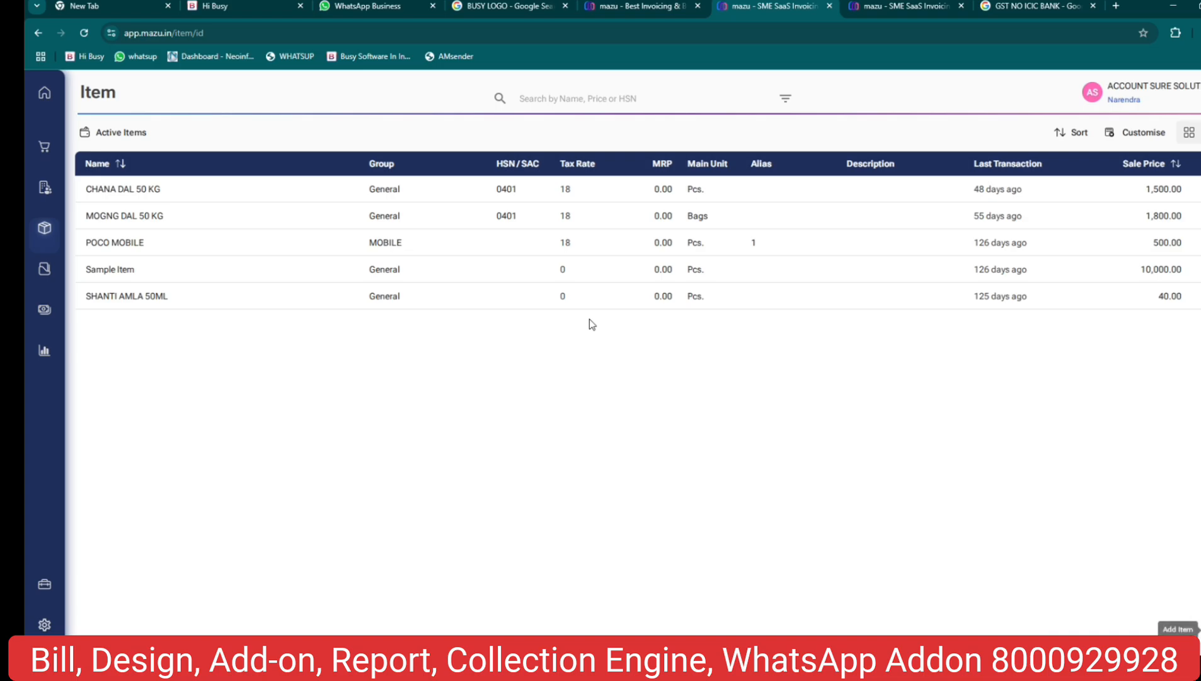
Start a new product item named SUGAR with the alias SUG.
left_click(1177, 630)
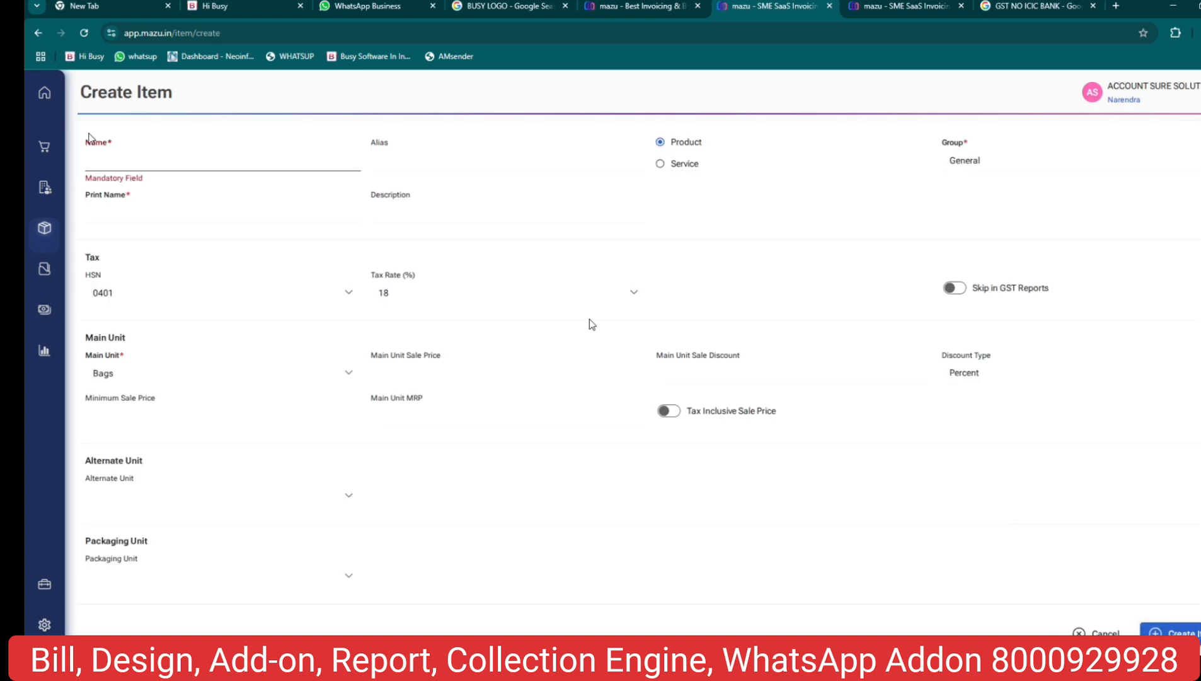
left_click(163, 163)
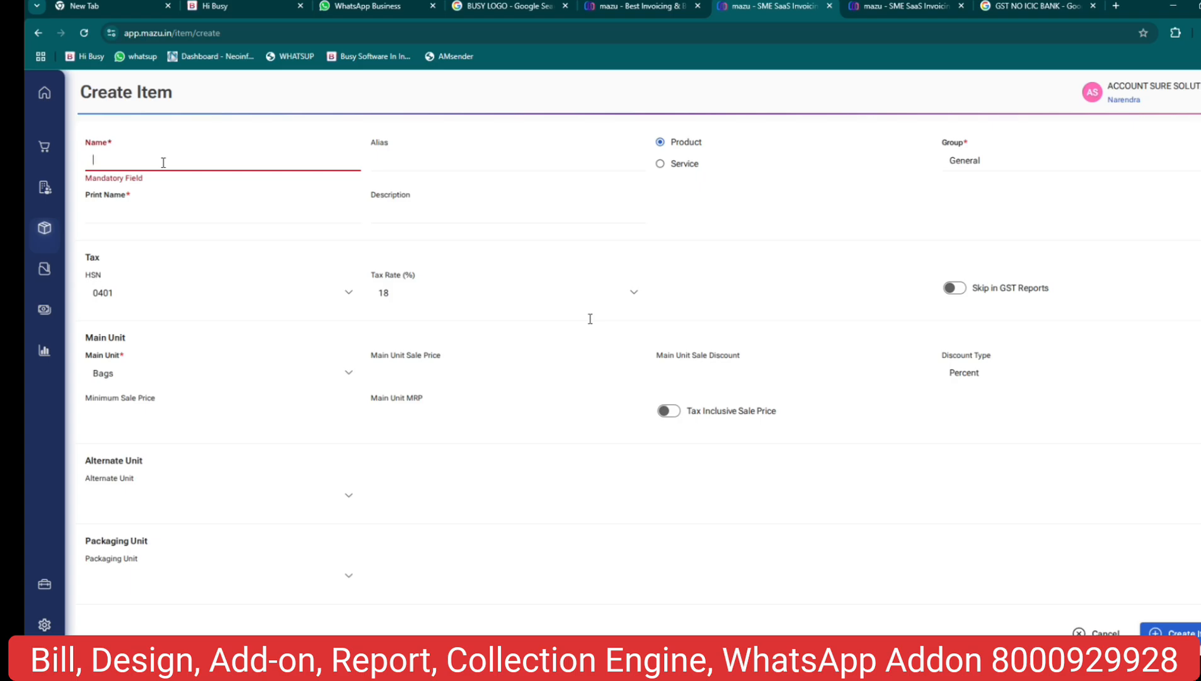
type("SUGAR")
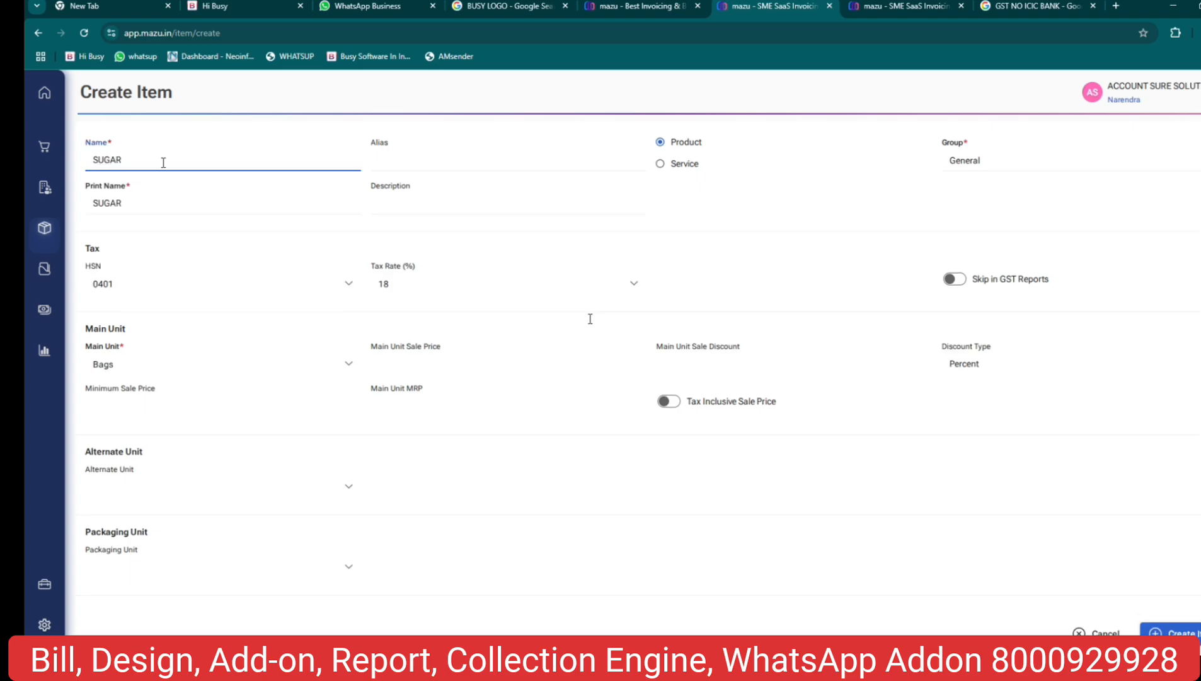
key("Tab")
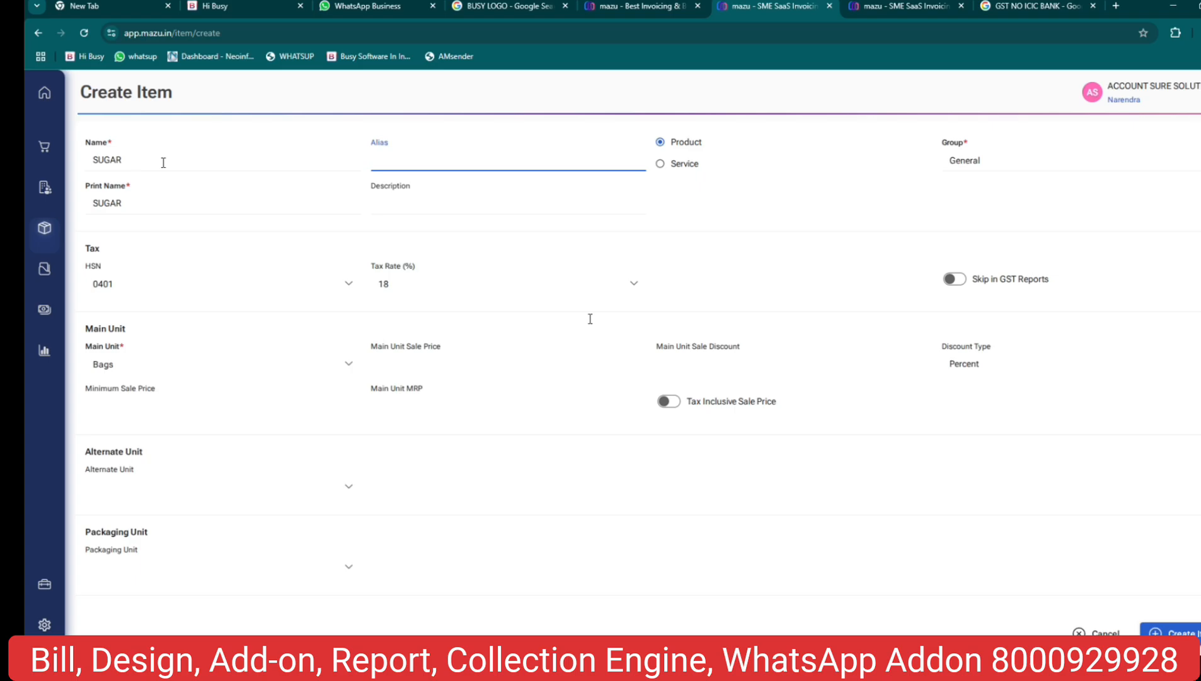
type("SUG")
key("Tab")
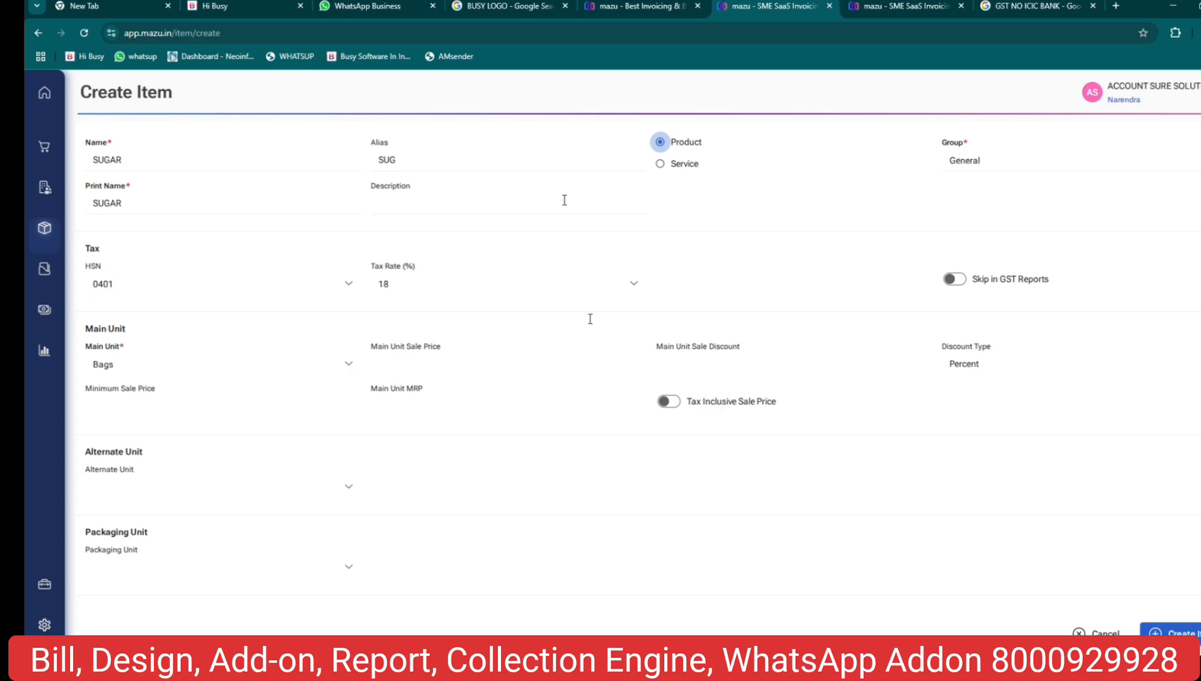
Start a new item group named SUGAR under the General group from the item's group choices.
left_click(991, 164)
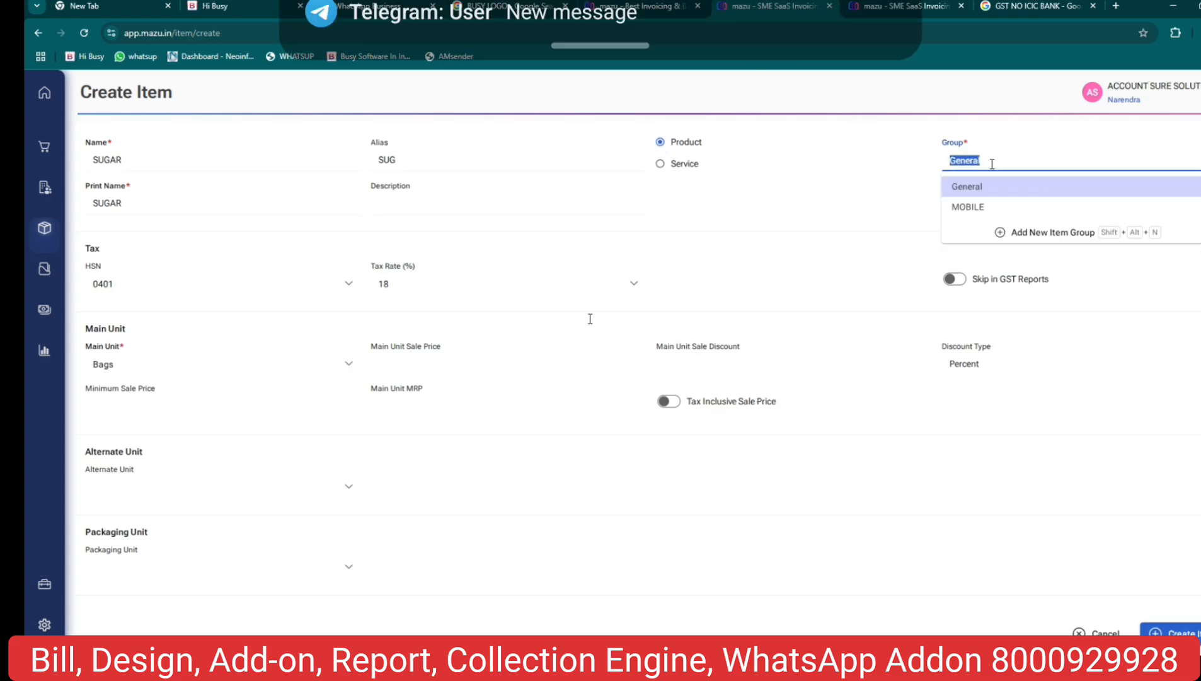
left_click(1040, 235)
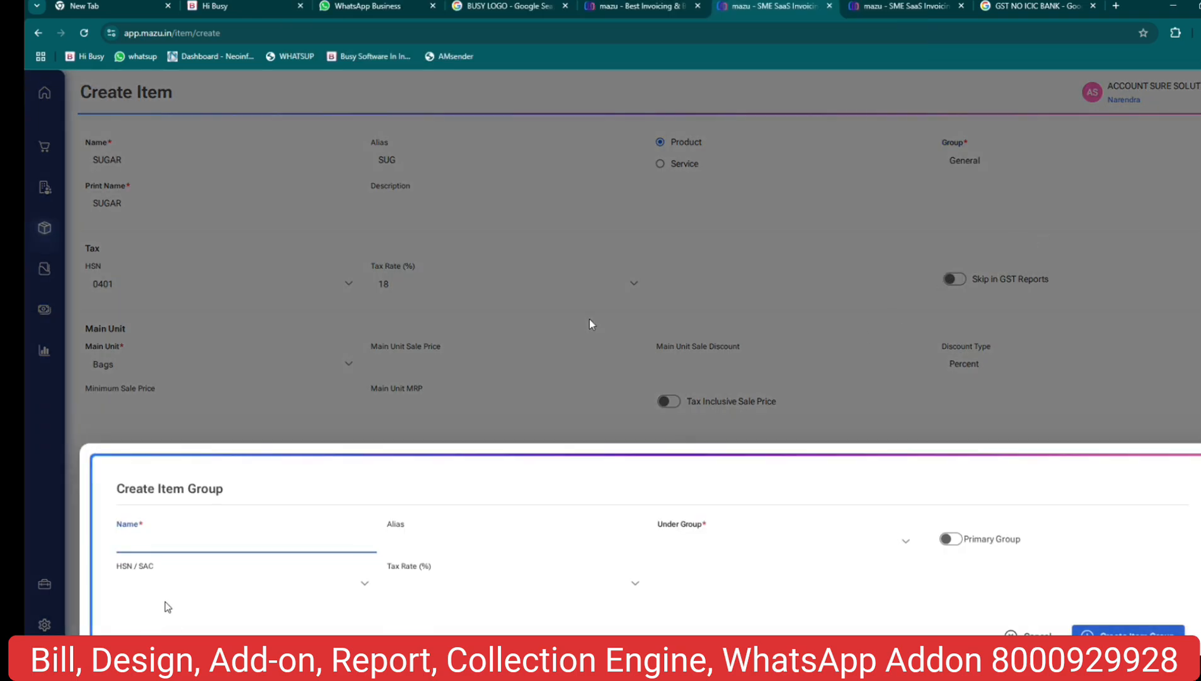
type("SUGAR")
left_click(524, 540)
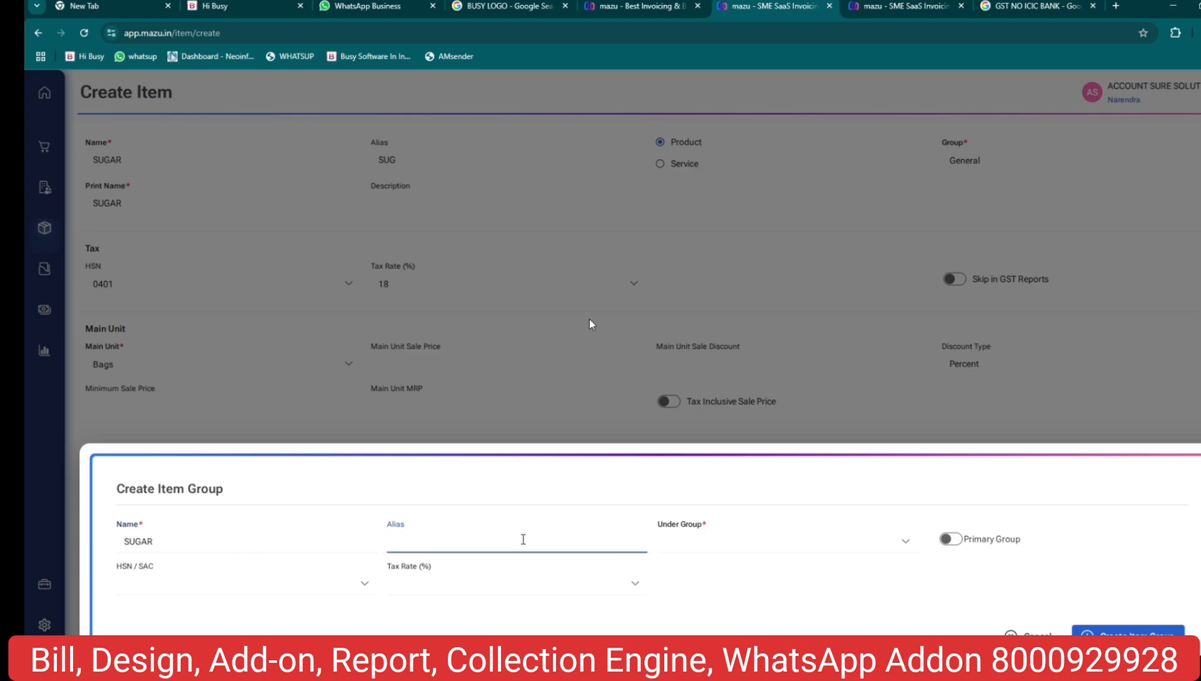
left_click(694, 545)
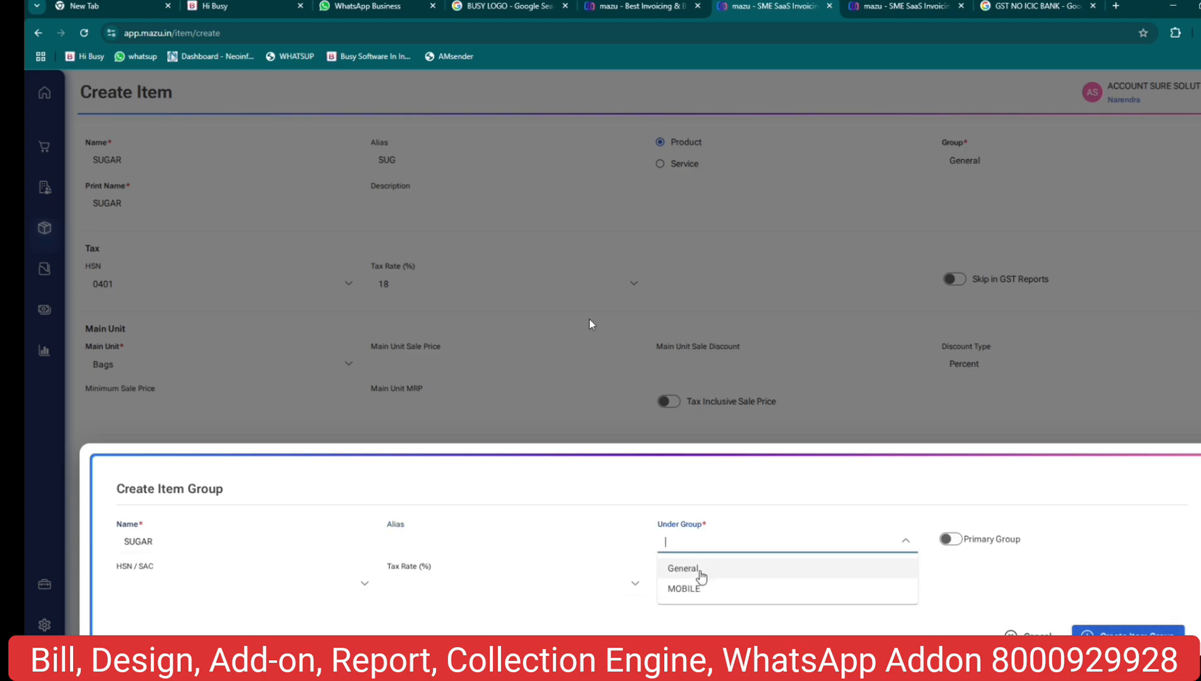
left_click(699, 569)
Create the SUGAR item group without an HSN code or tax rate and assign it to the new item.
left_click(496, 579)
type("18")
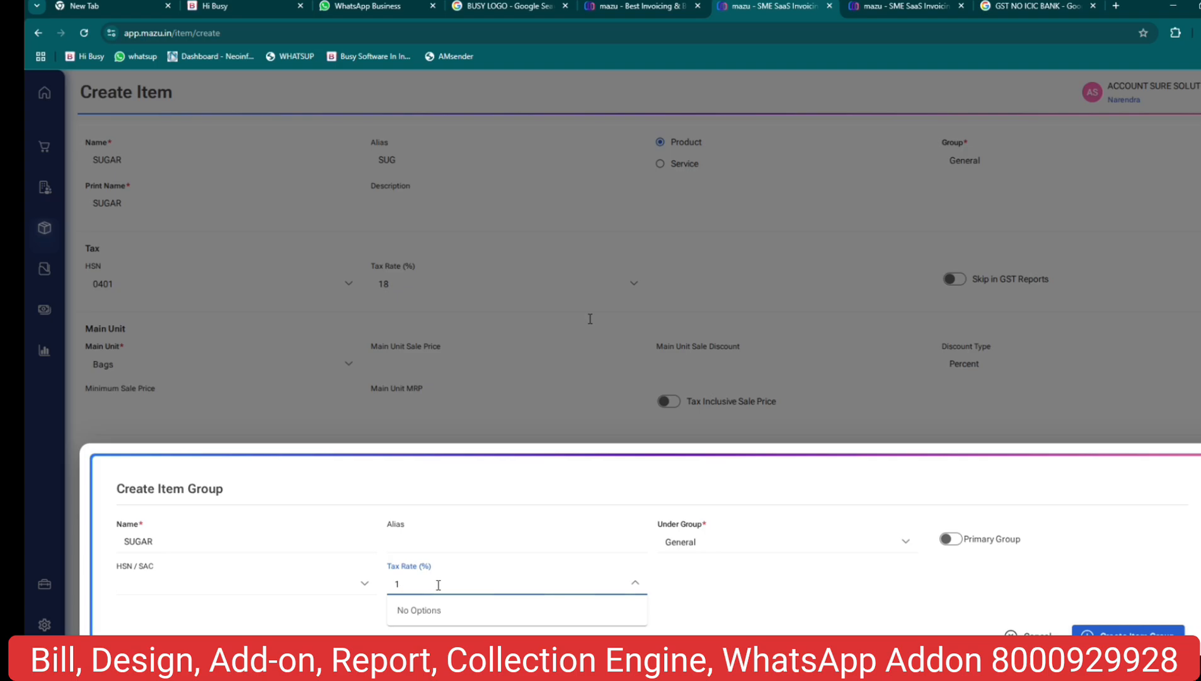
left_click(182, 574)
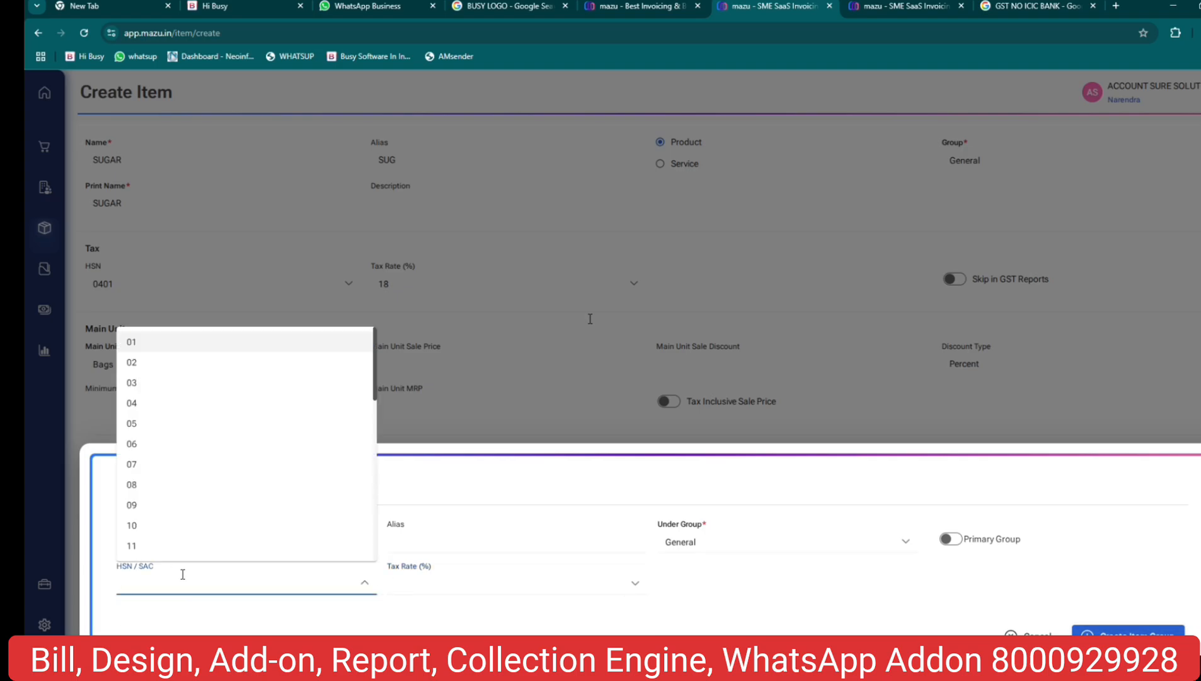
left_click(551, 473)
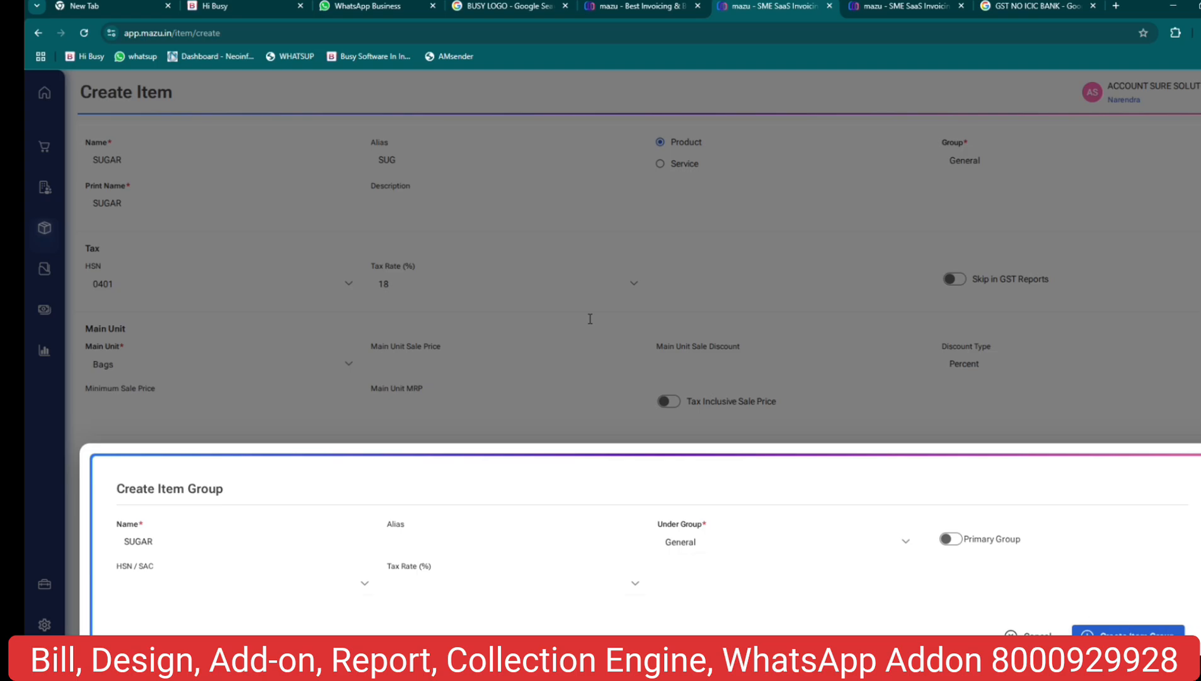
left_click(1123, 632)
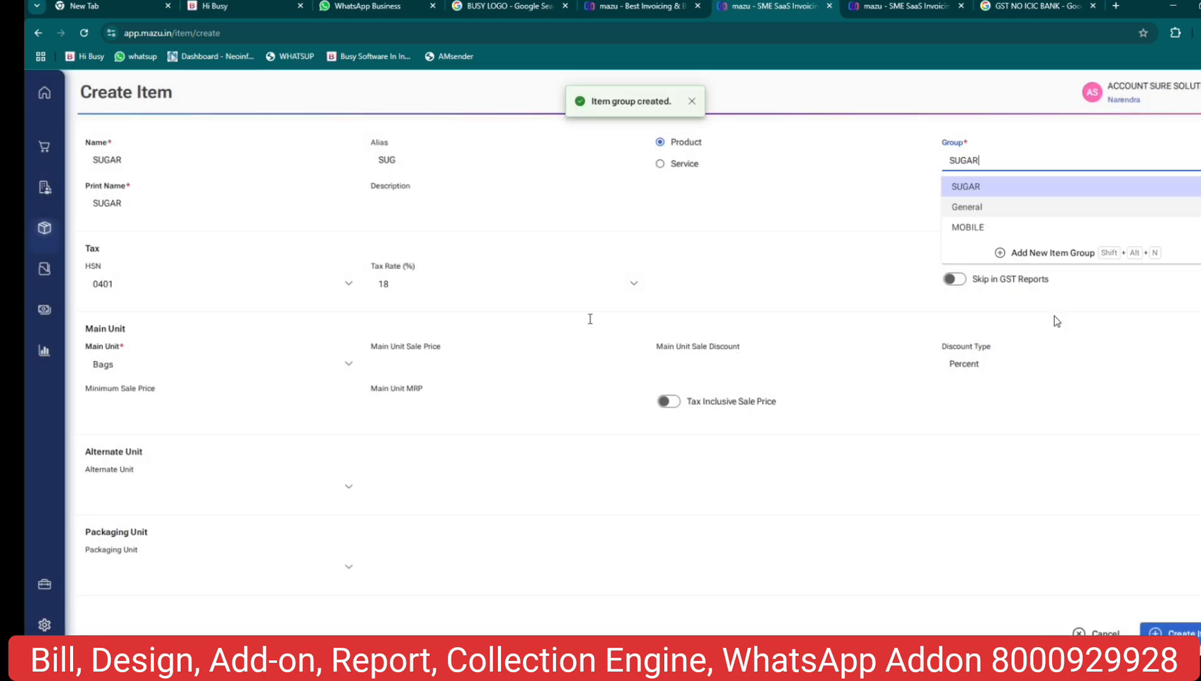
left_click(1005, 189)
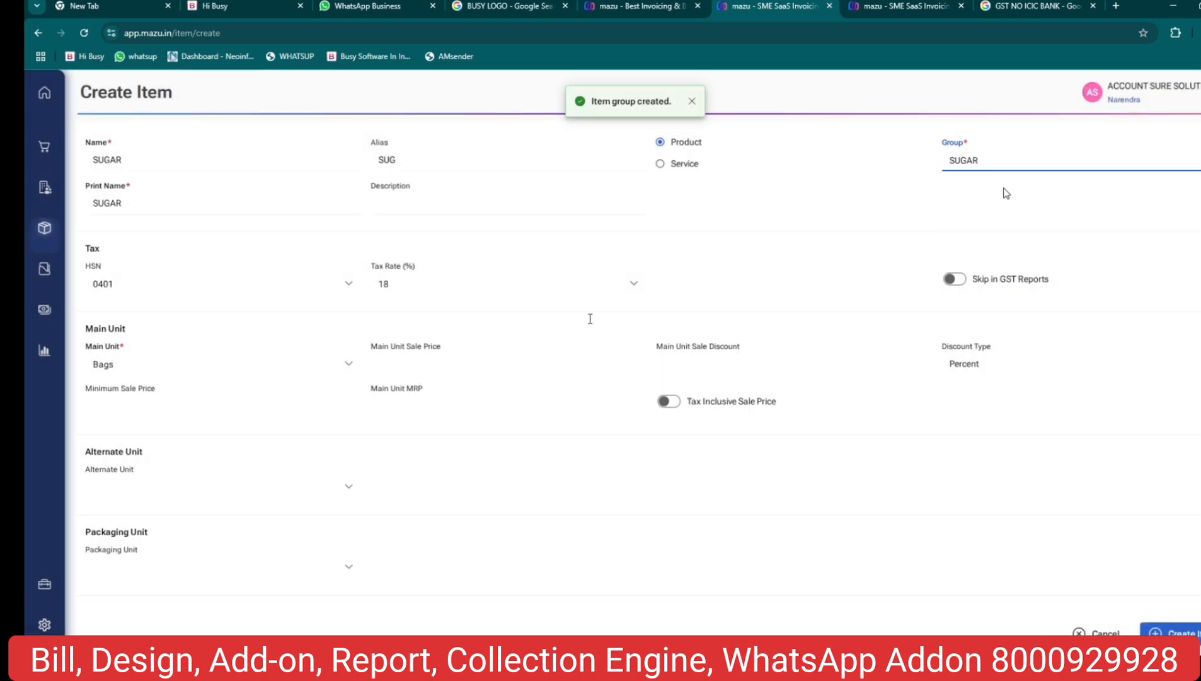
Set the item's main unit MRP to 500 without tax-inclusive pricing and create the SUGAR item.
left_click(189, 285)
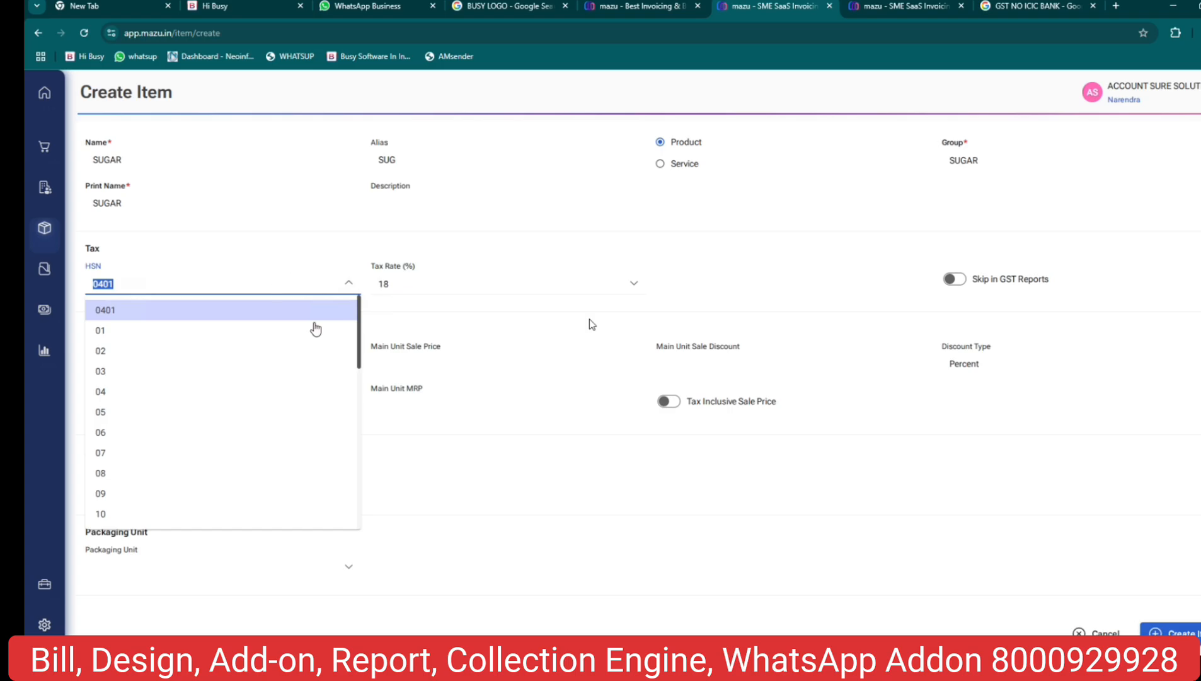
left_click(489, 475)
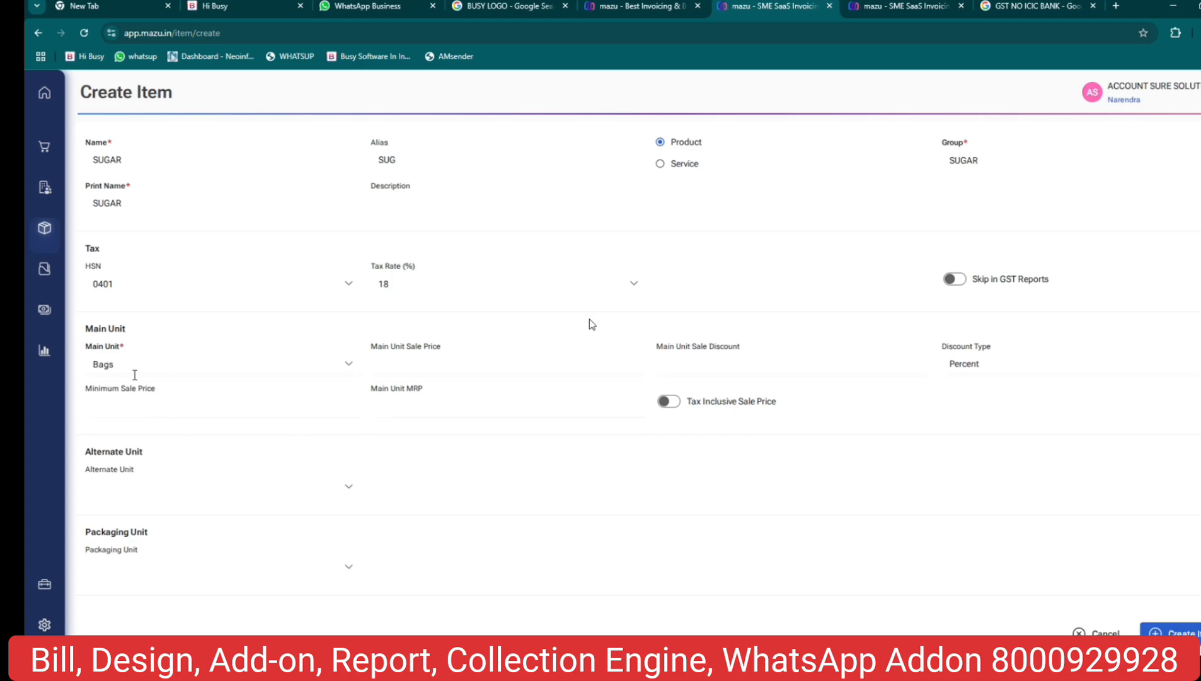
left_click(450, 404)
type("500")
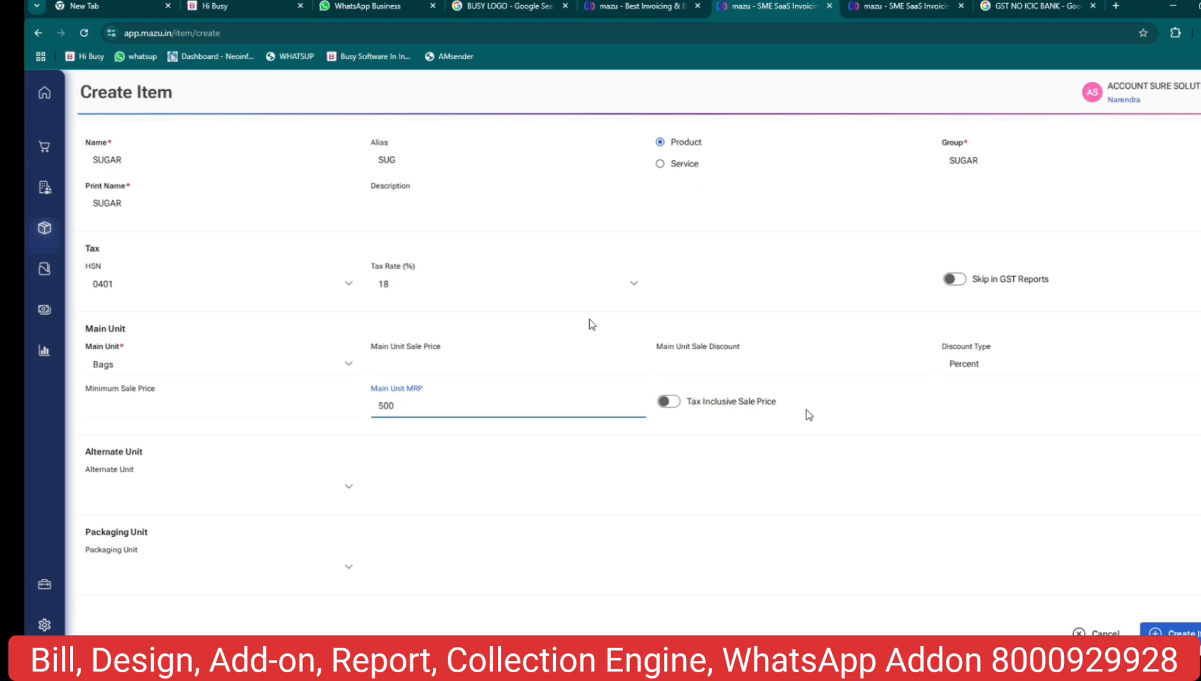
left_click(711, 410)
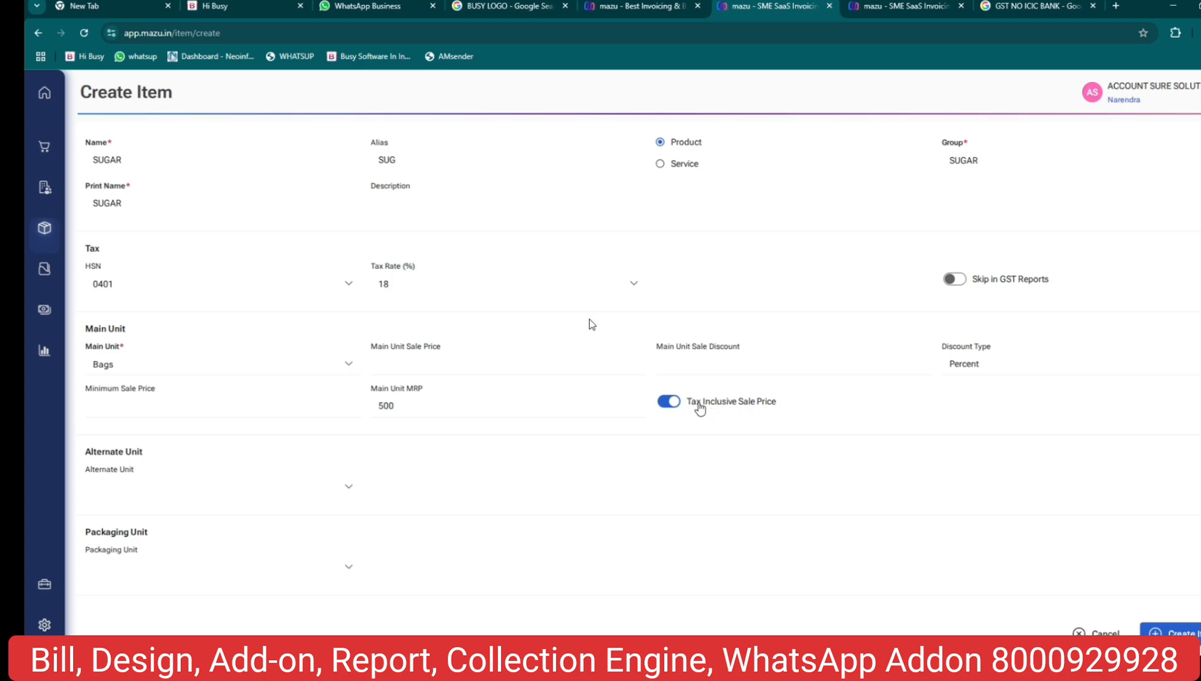
left_click(699, 408)
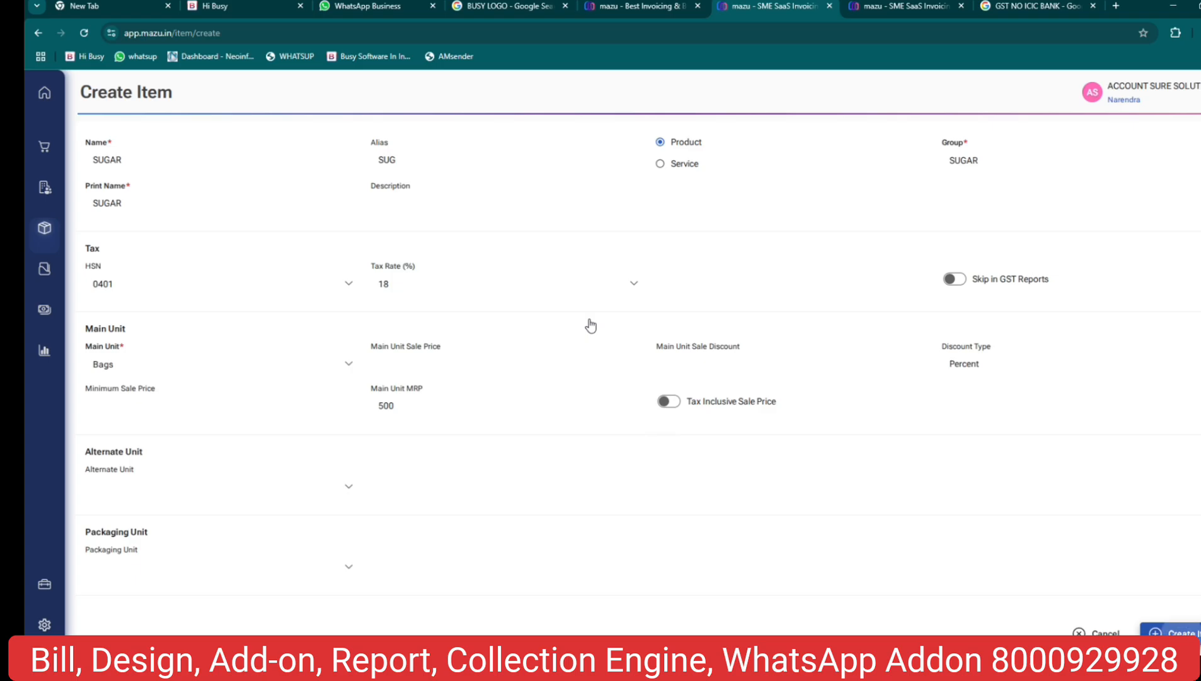
left_click(1171, 632)
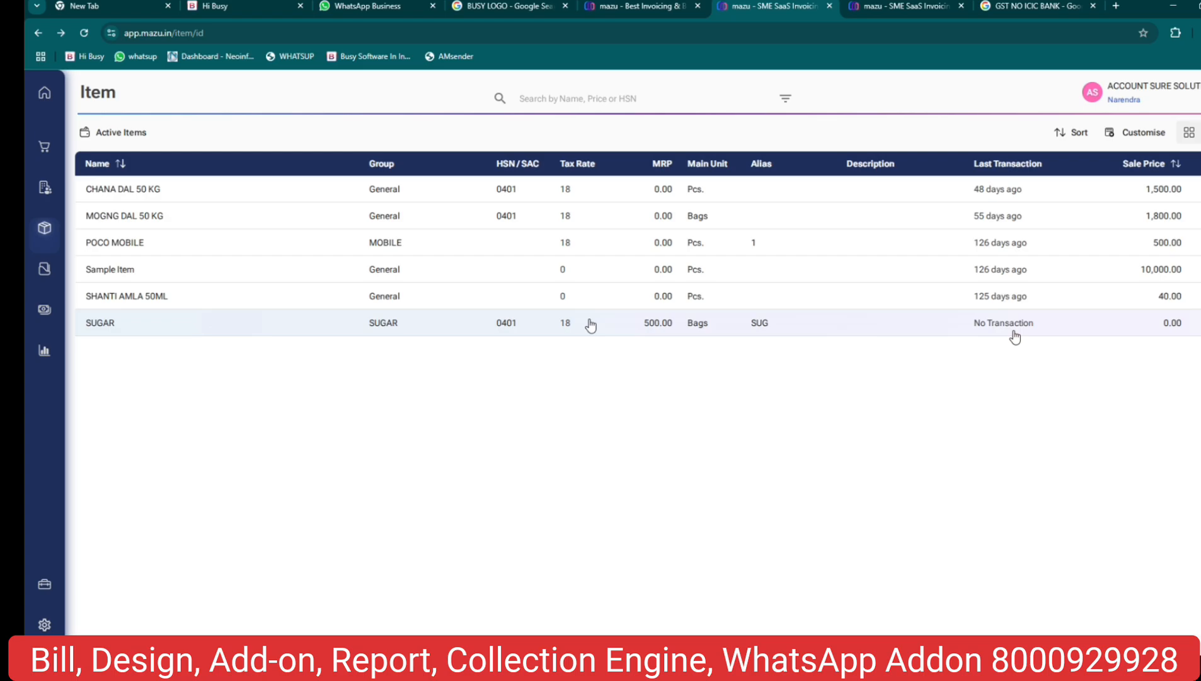
Go to the sales invoices and start a new invoice.
mouse_move(56, 166)
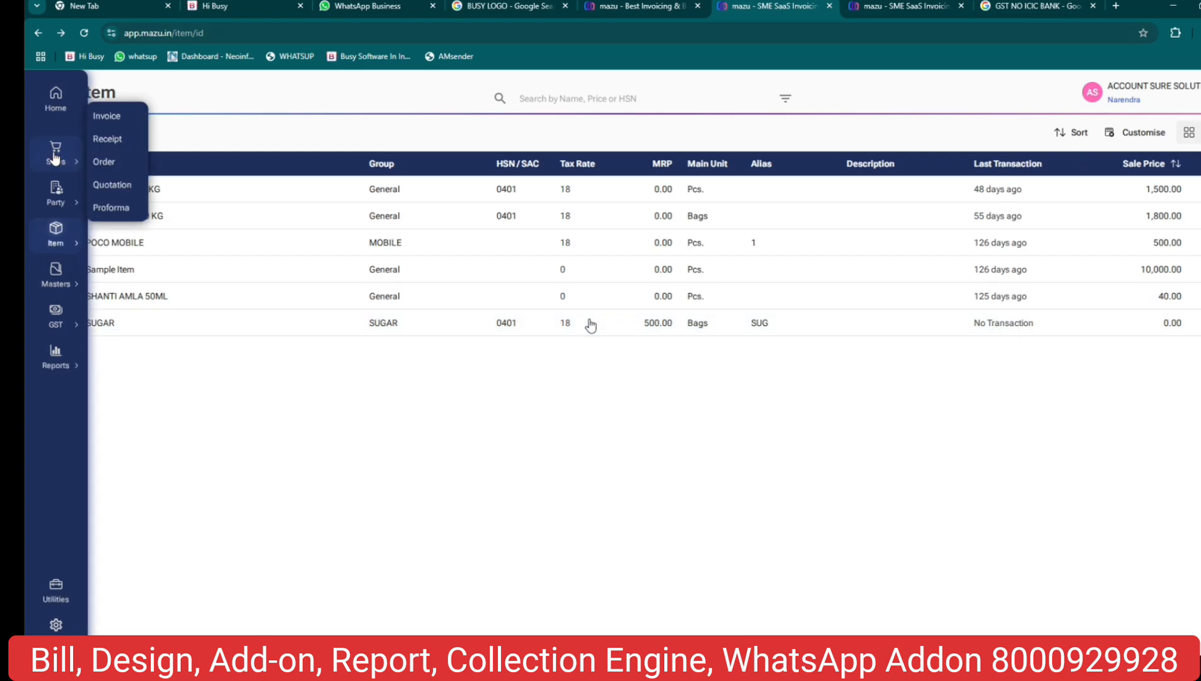
left_click(107, 118)
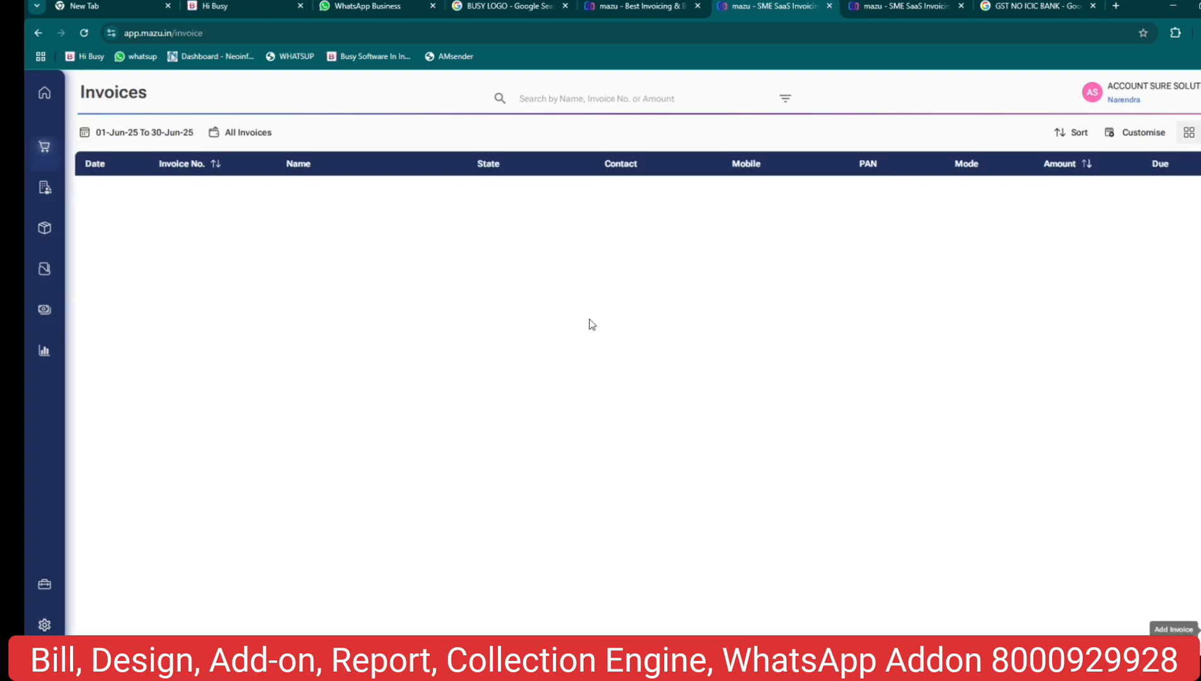
left_click(1173, 625)
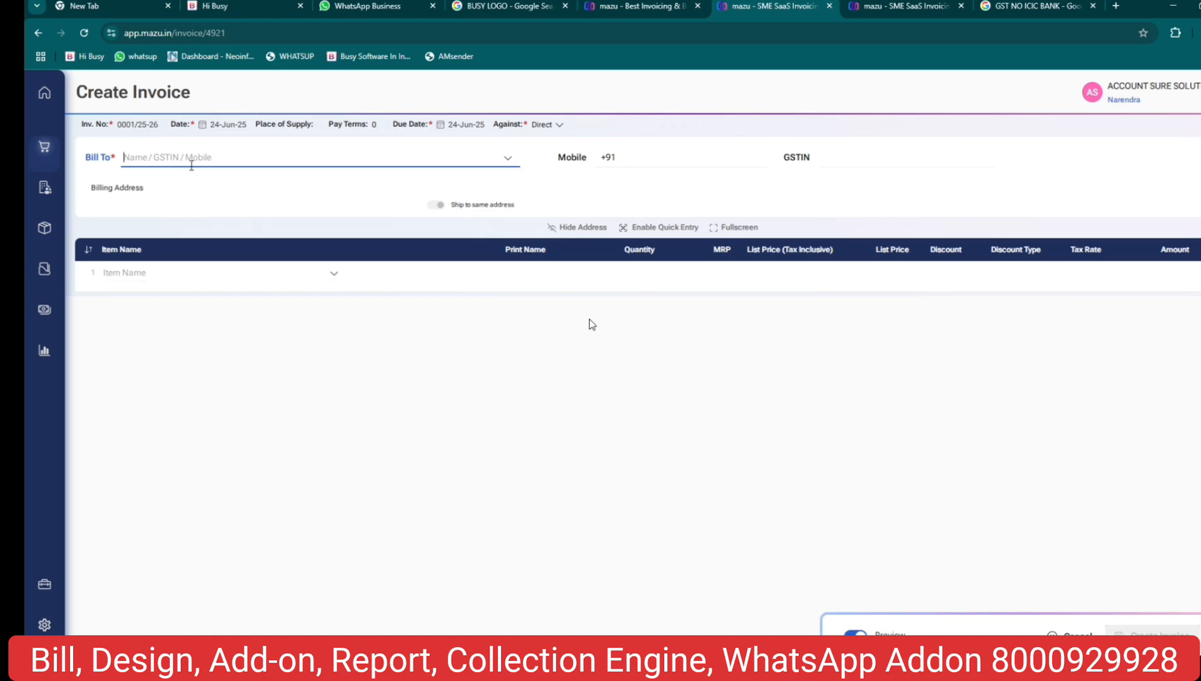
Select the existing customer with the 2,050.00 Dr balance as the invoice's bill-to party.
left_click(190, 157)
key("Down")
key("Down")
key("Down")
key("Down")
key("Down")
key("Down")
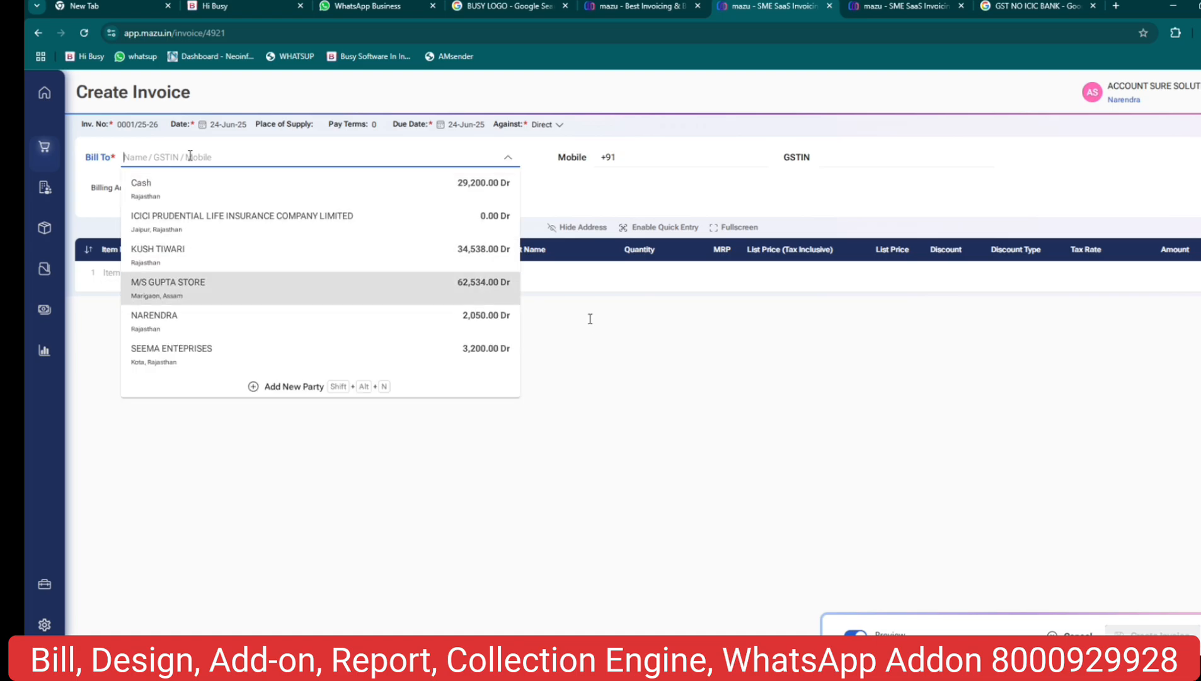
key("Up")
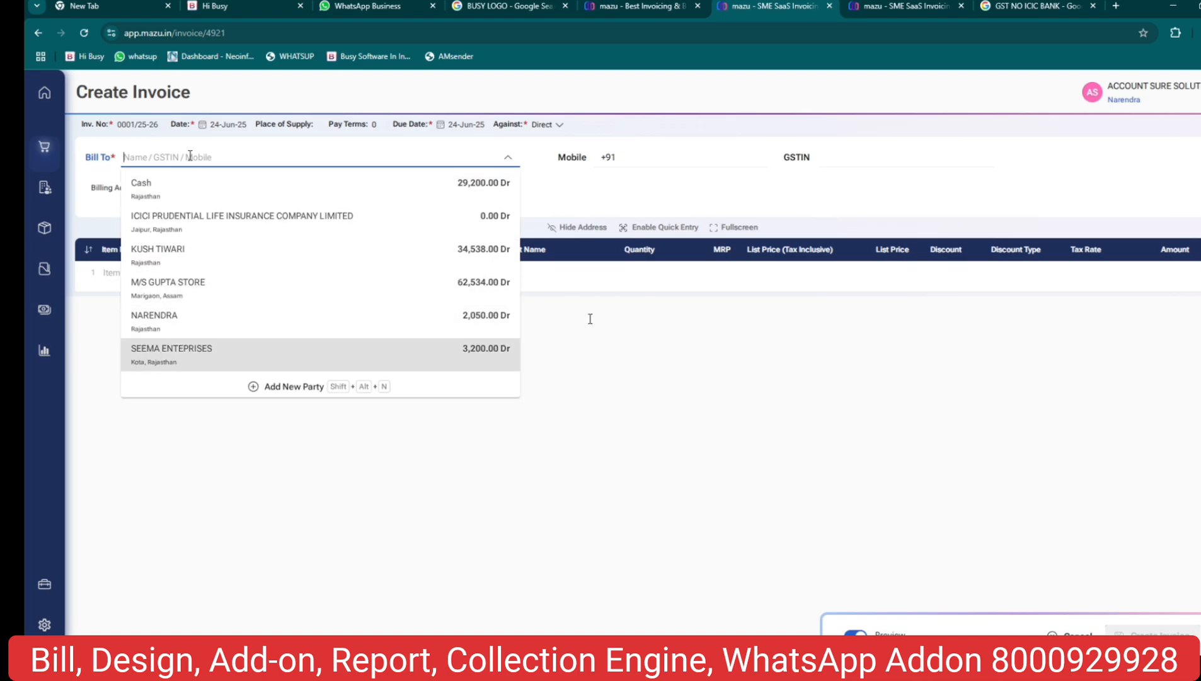
left_click(162, 322)
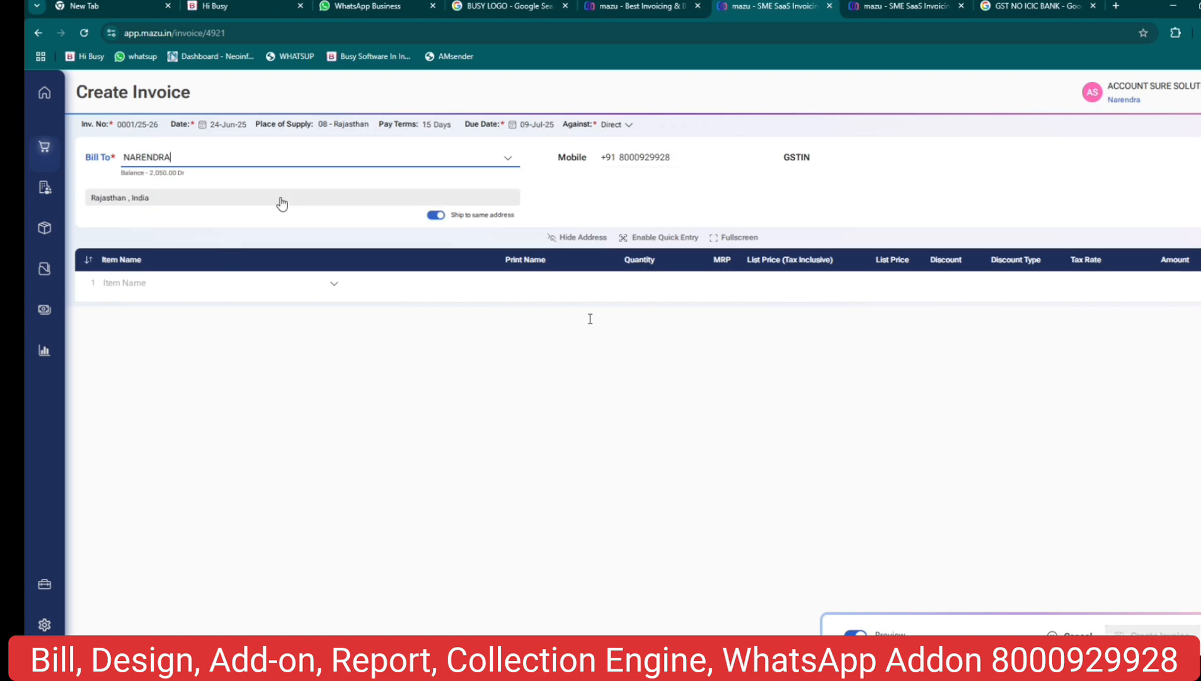
Examine the customer's mobile number and GSTIN fields and the separate ship-to address option.
left_click_drag(672, 158, 603, 160)
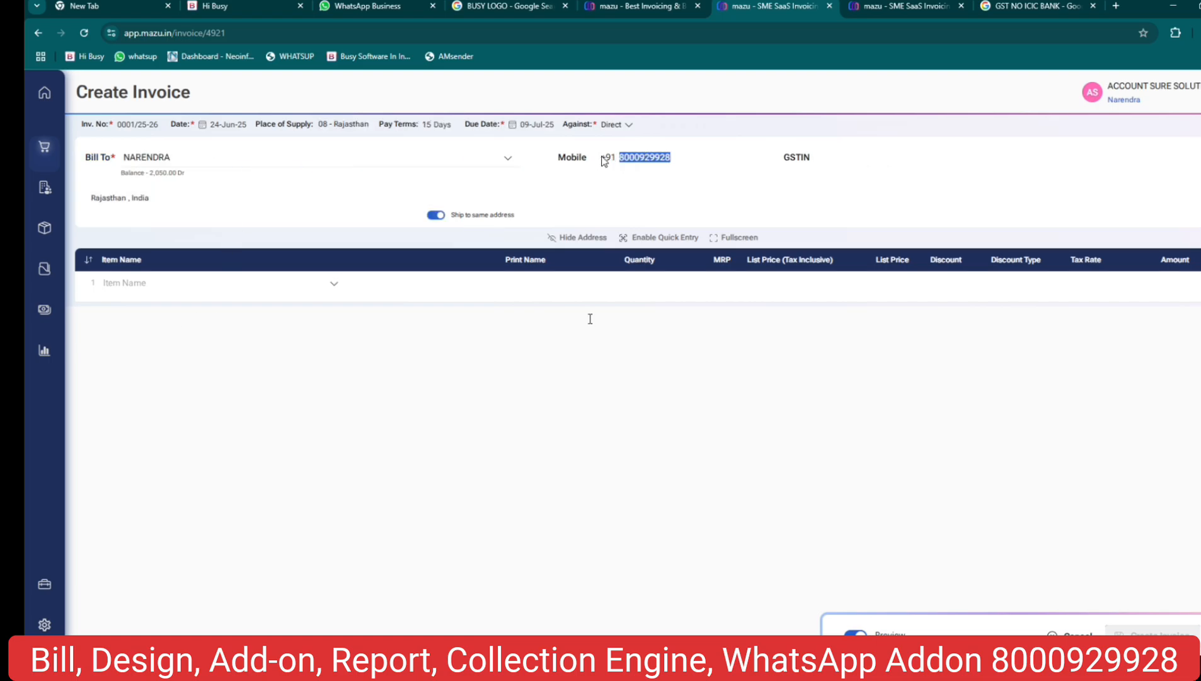
left_click(839, 161)
left_click(439, 215)
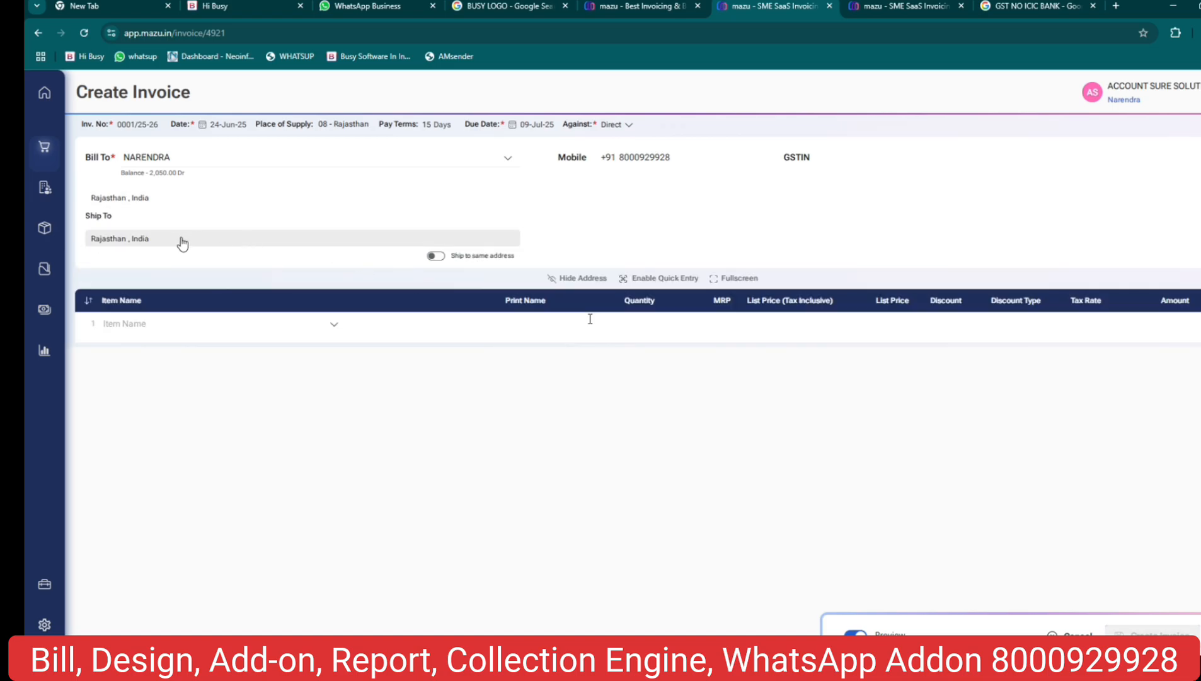
left_click(439, 256)
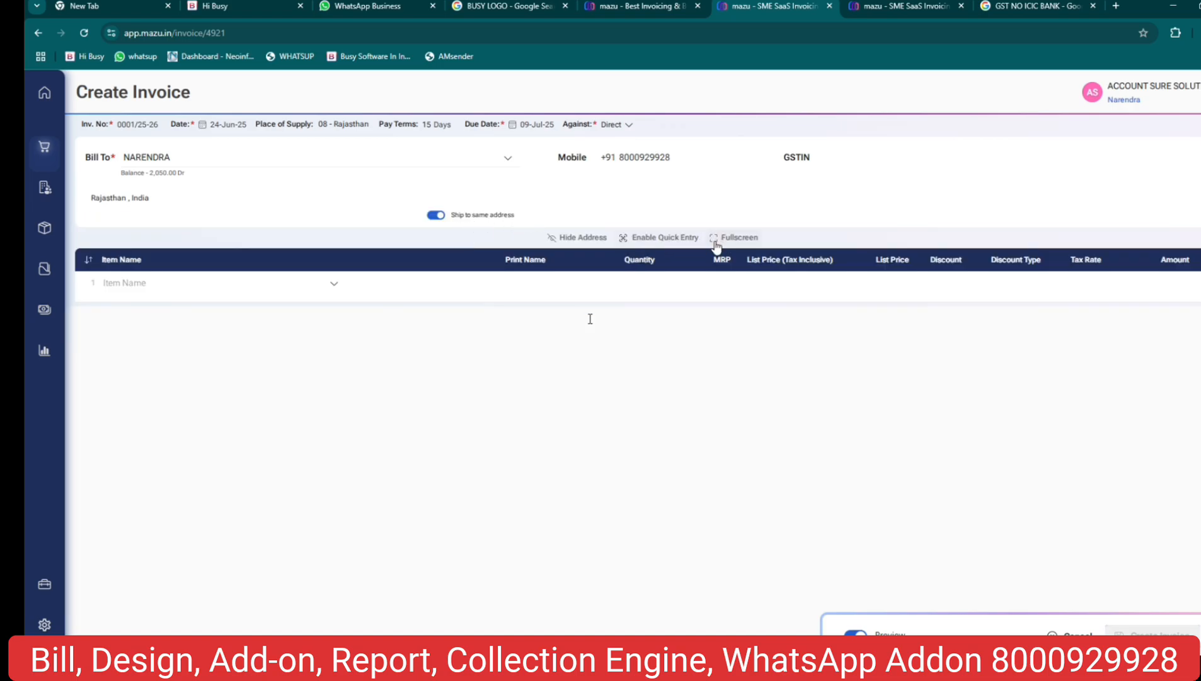
Try quick entry mode for the invoice items with CHANA DAL 50 KG.
left_click(652, 244)
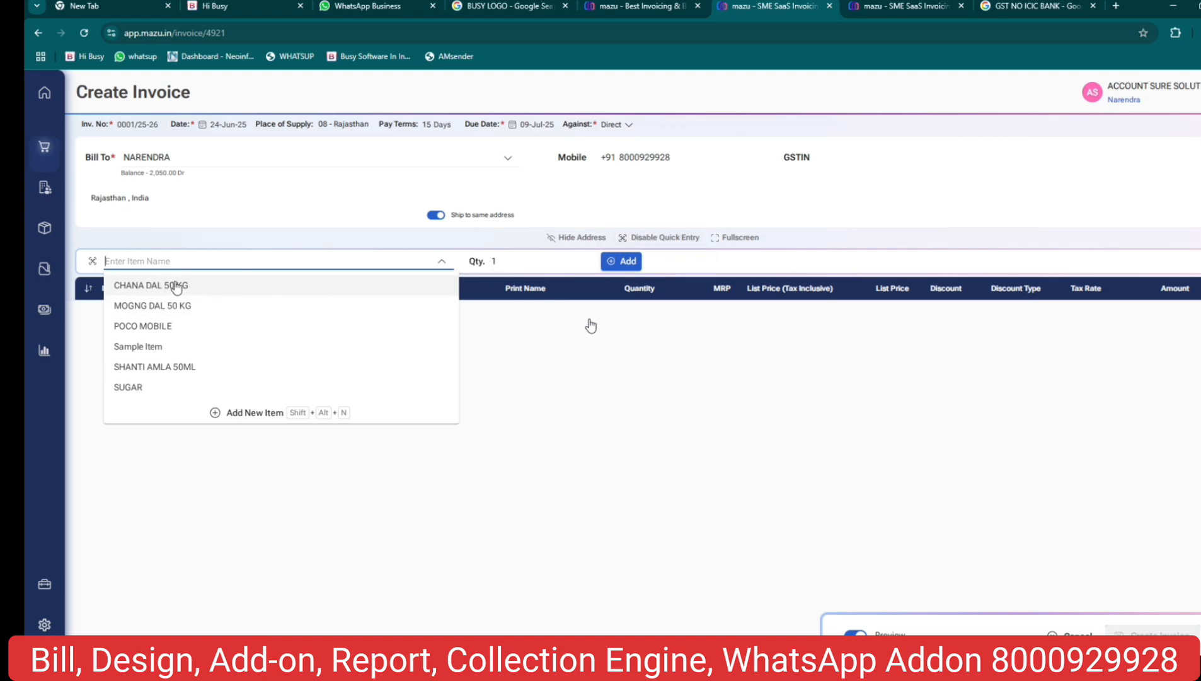
left_click(259, 293)
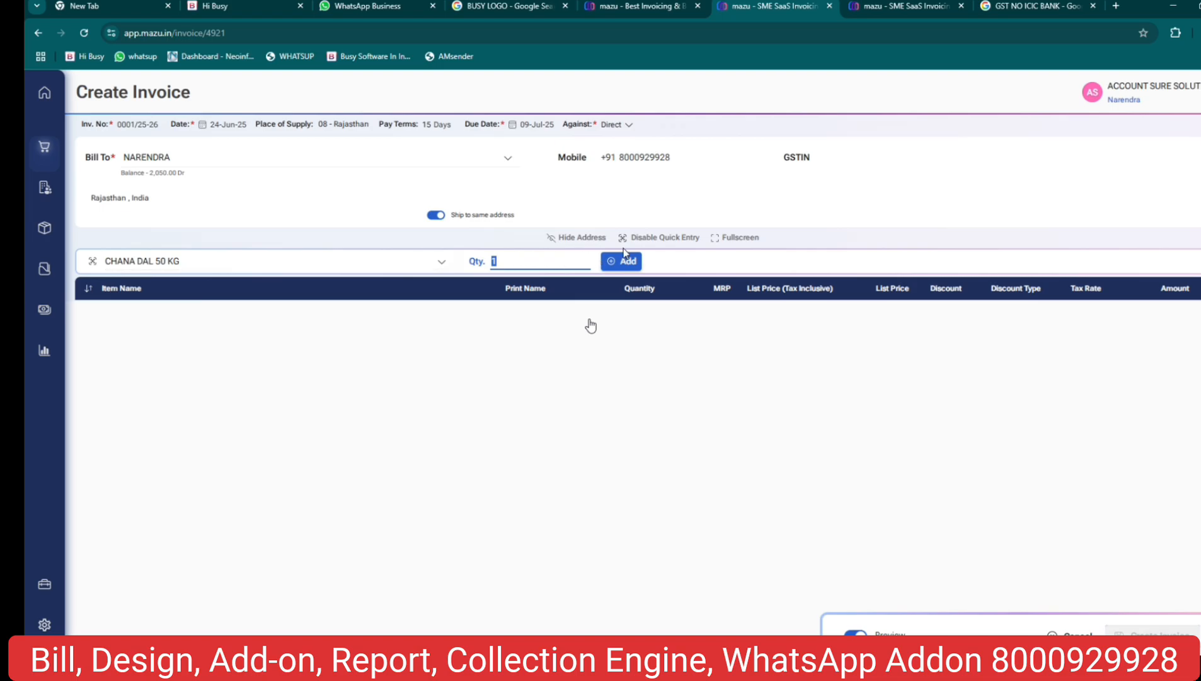
left_click(665, 238)
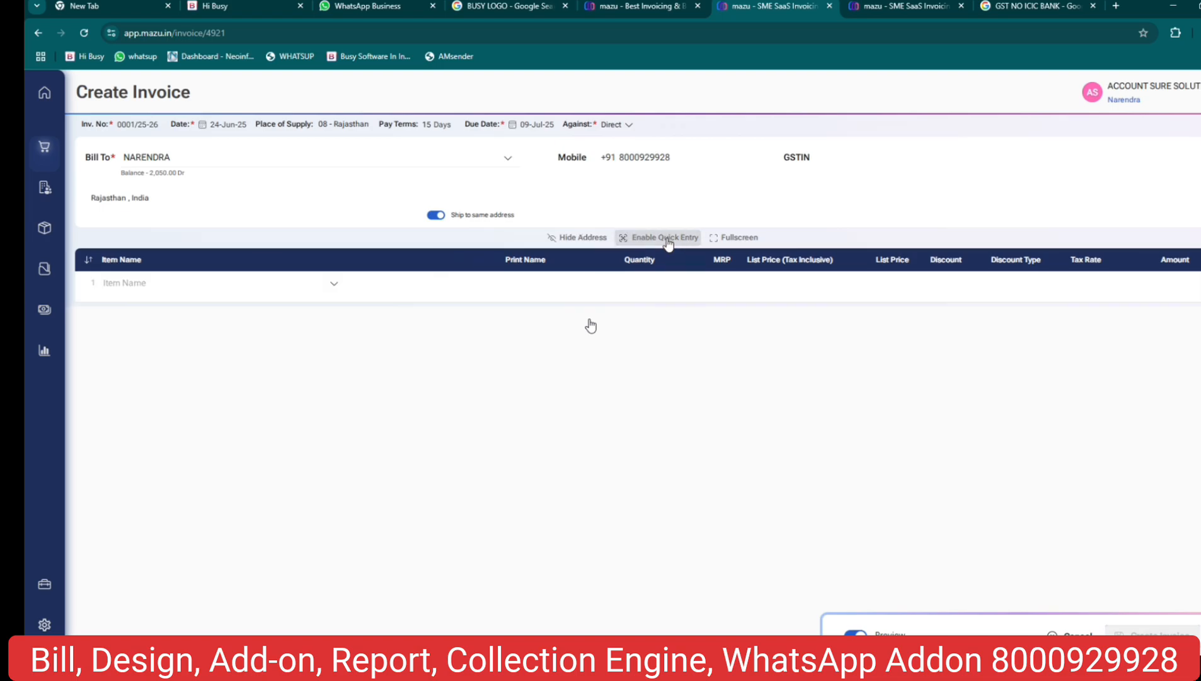
Add CHANA DAL 50 KG as the first invoice item with a quantity of 50.
left_click(149, 285)
key("Down")
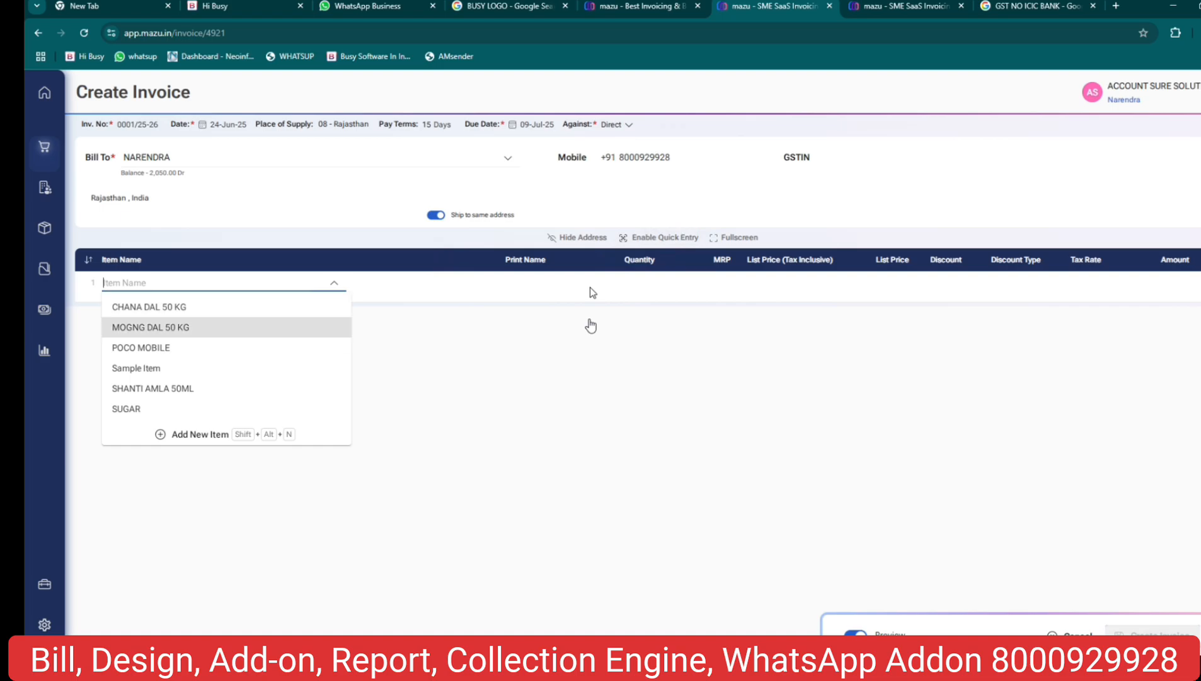
key("Up")
key("Escape")
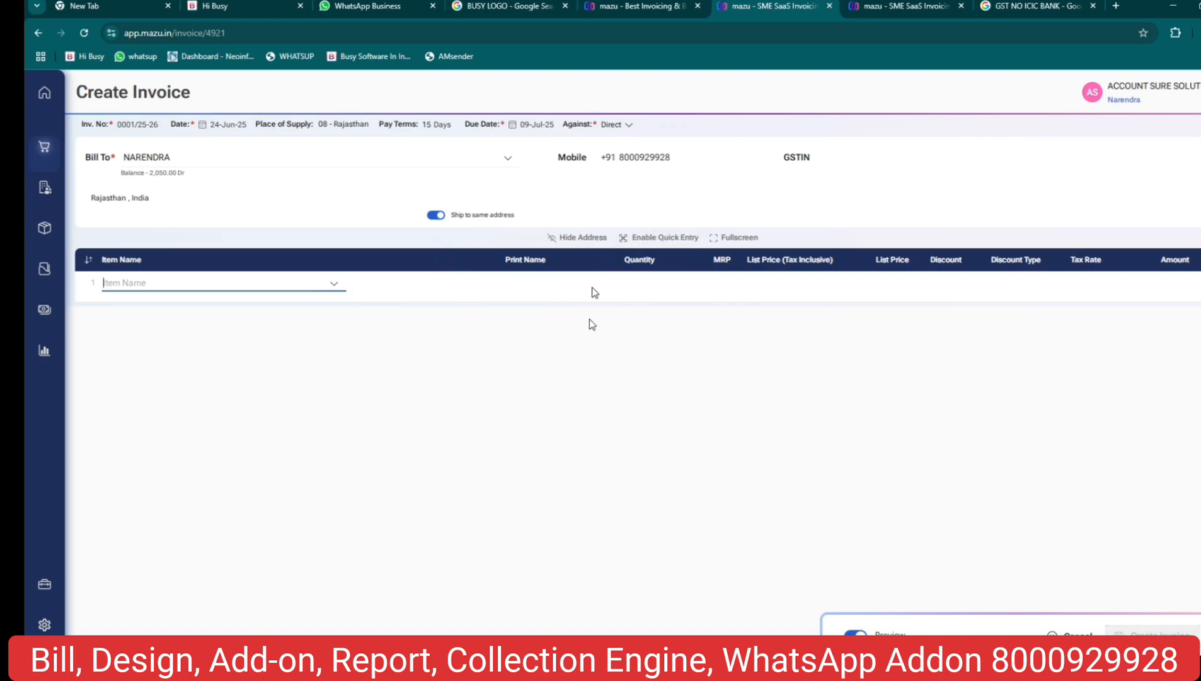
key("Return")
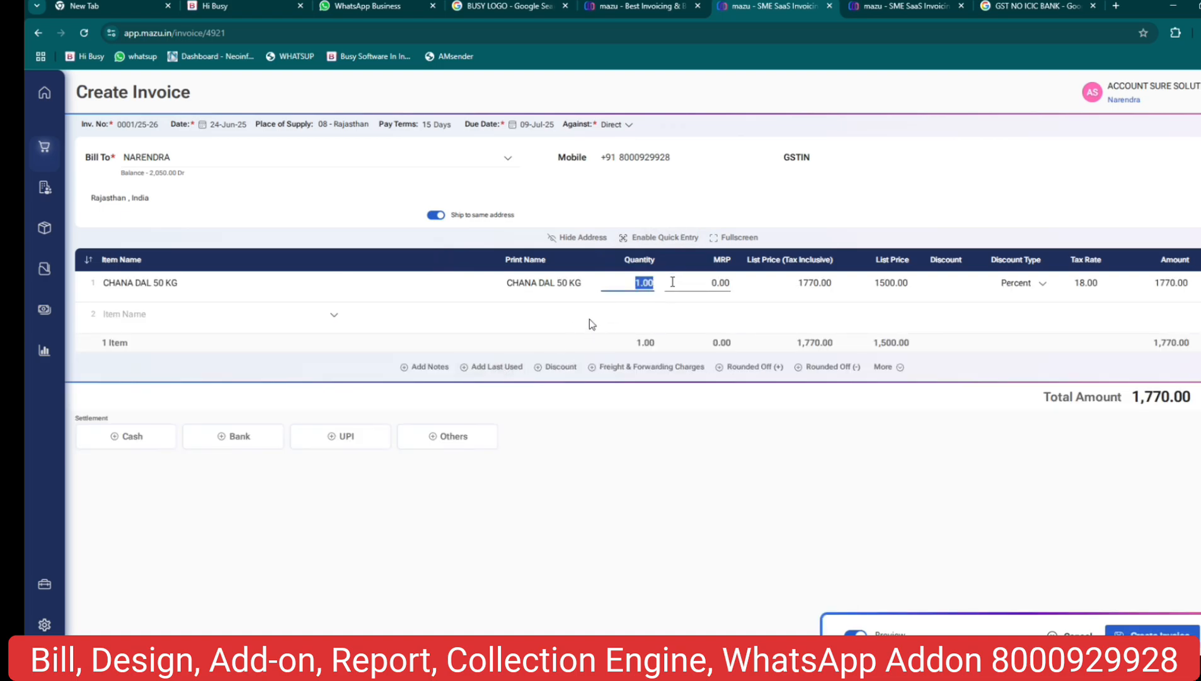
type("50")
key("Tab")
Try an MRP of 300 for CHANA DAL 50 KG and replace it with 2000.
type("300")
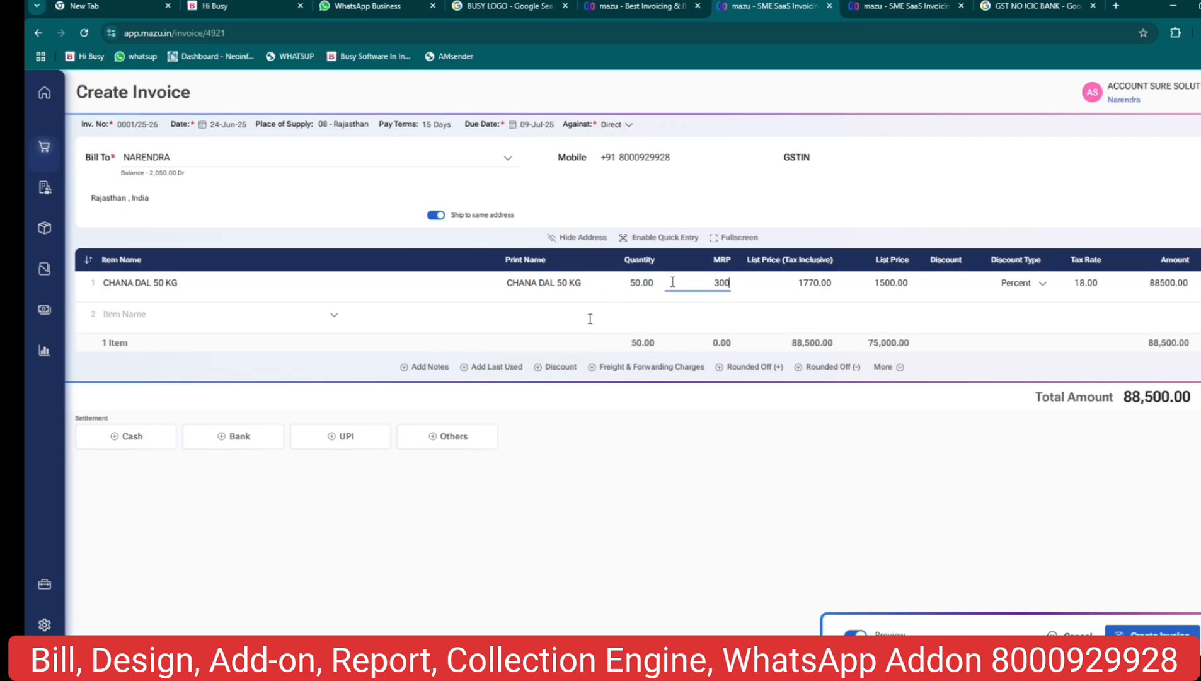
key("Tab")
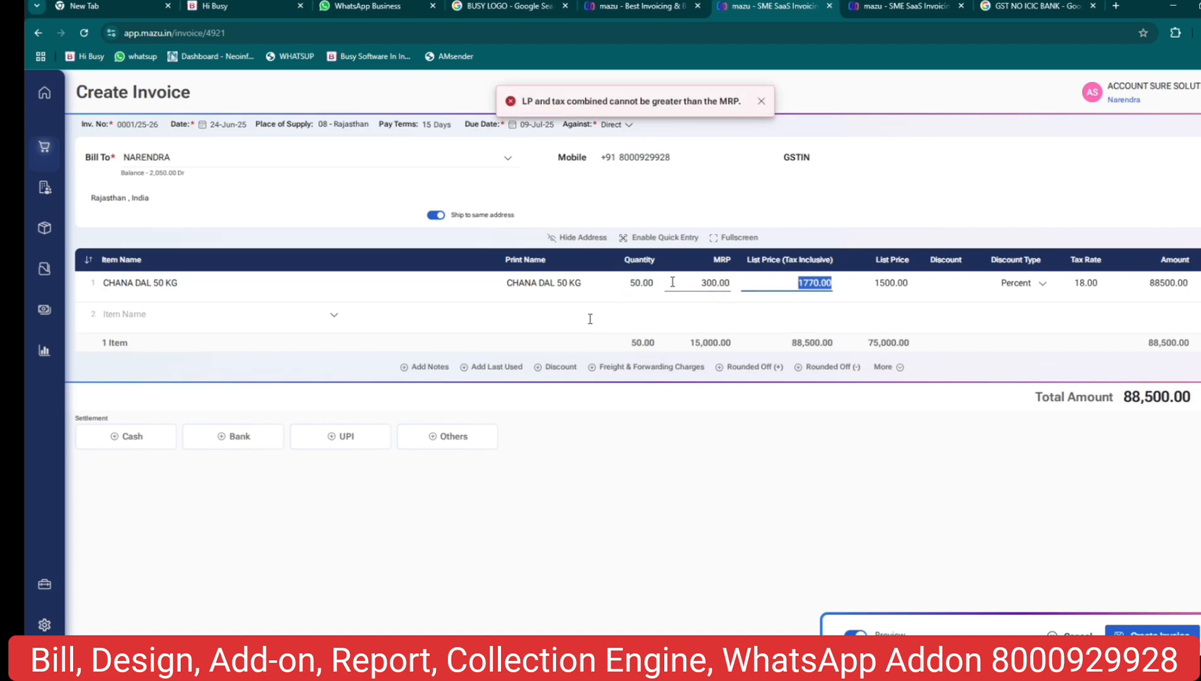
left_click(672, 282)
key("BackSpace")
key("BackSpace")
key("BackSpace")
key("BackSpace")
key("BackSpace")
key("BackSpace")
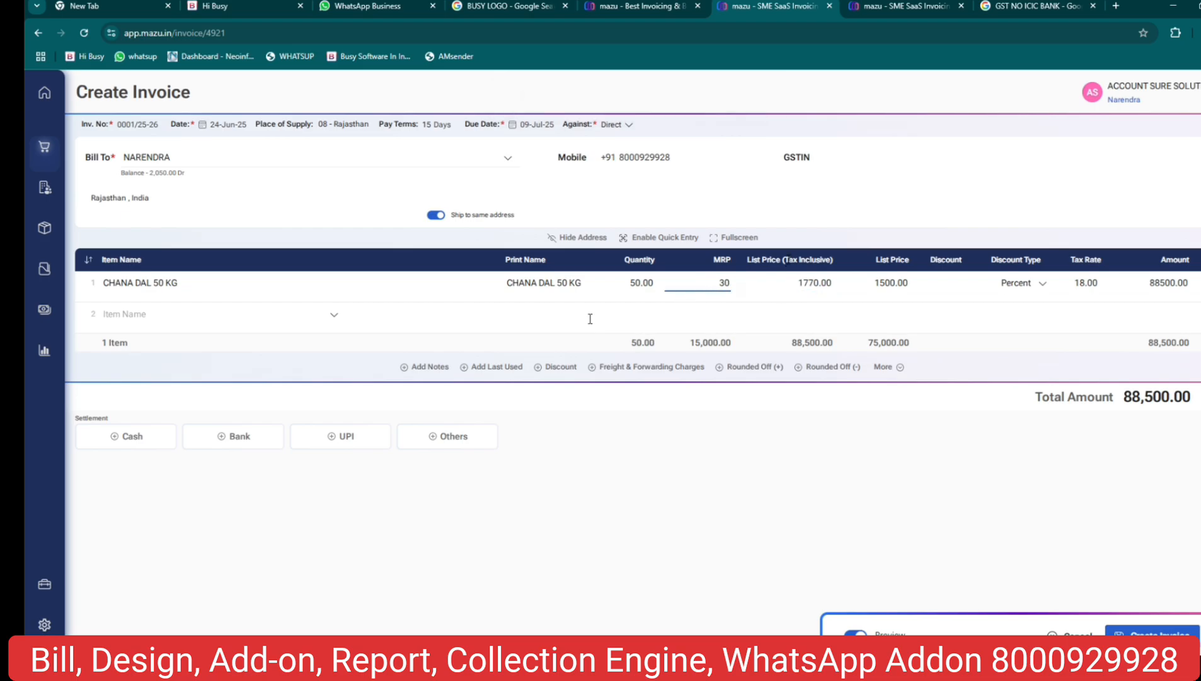
type("2000")
left_click(835, 281)
left_click(803, 282)
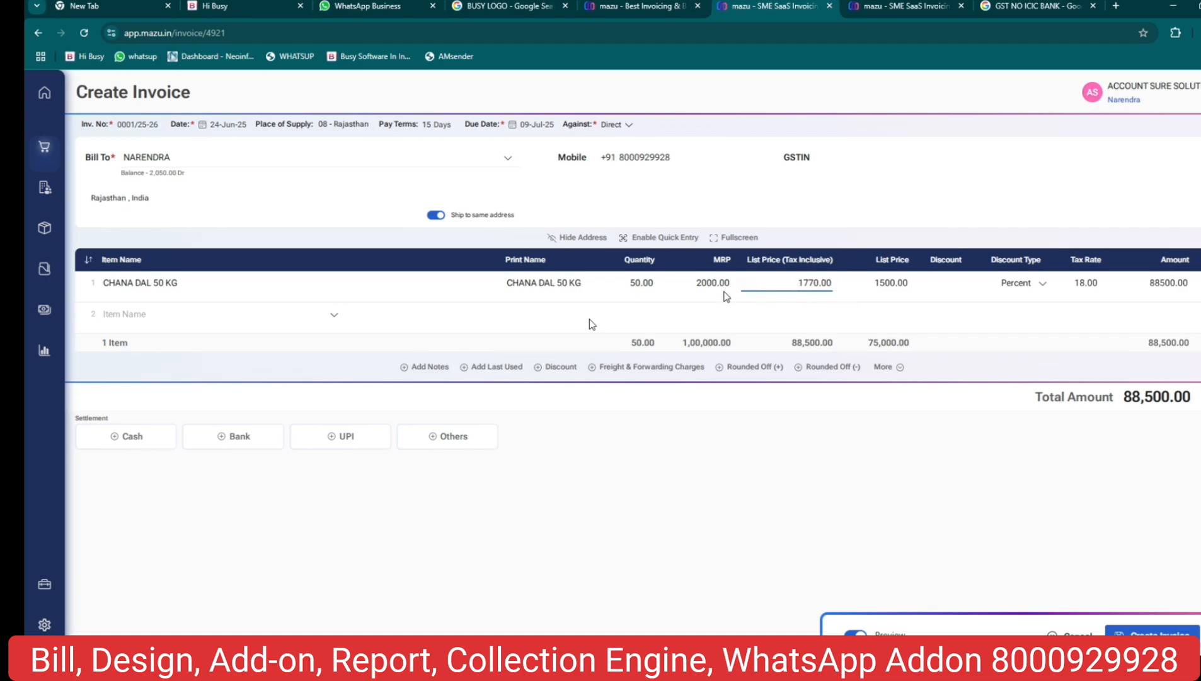
Try an MRP of 200 for the invoice item and restore it to 2000.
left_click(667, 281)
type("200.00")
key("BackSpace")
key("BackSpace")
key("BackSpace")
key("BackSpace")
key("BackSpace")
type("20000")
key("BackSpace")
key("Tab")
Apply a 10 percent discount to the CHANA DAL 50 KG line and add a Rounded Off (+) bill sundry.
left_click(933, 282)
left_click(925, 282)
type("10")
left_click(1030, 297)
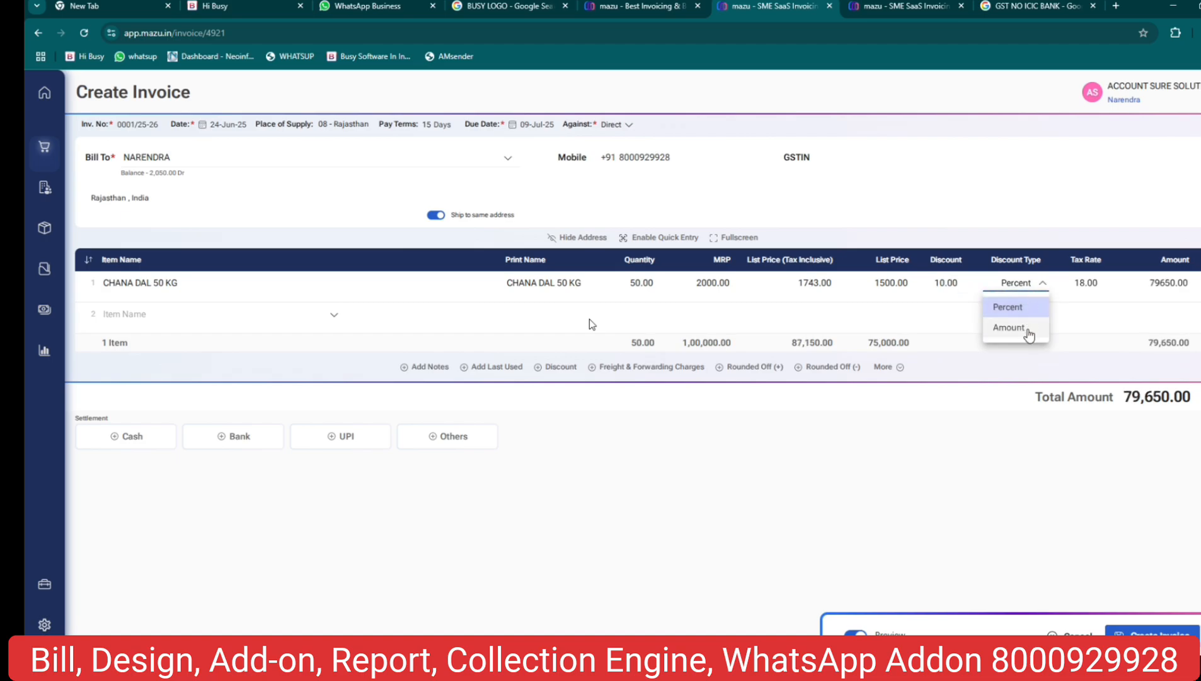
left_click(1020, 307)
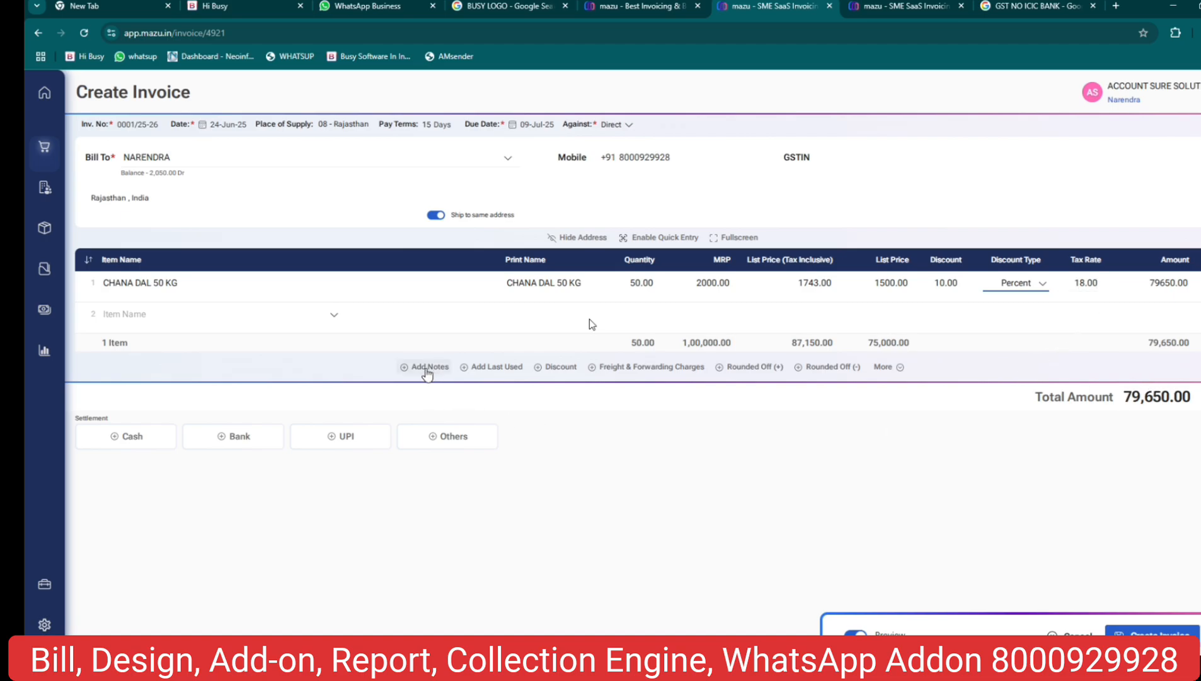
left_click(754, 366)
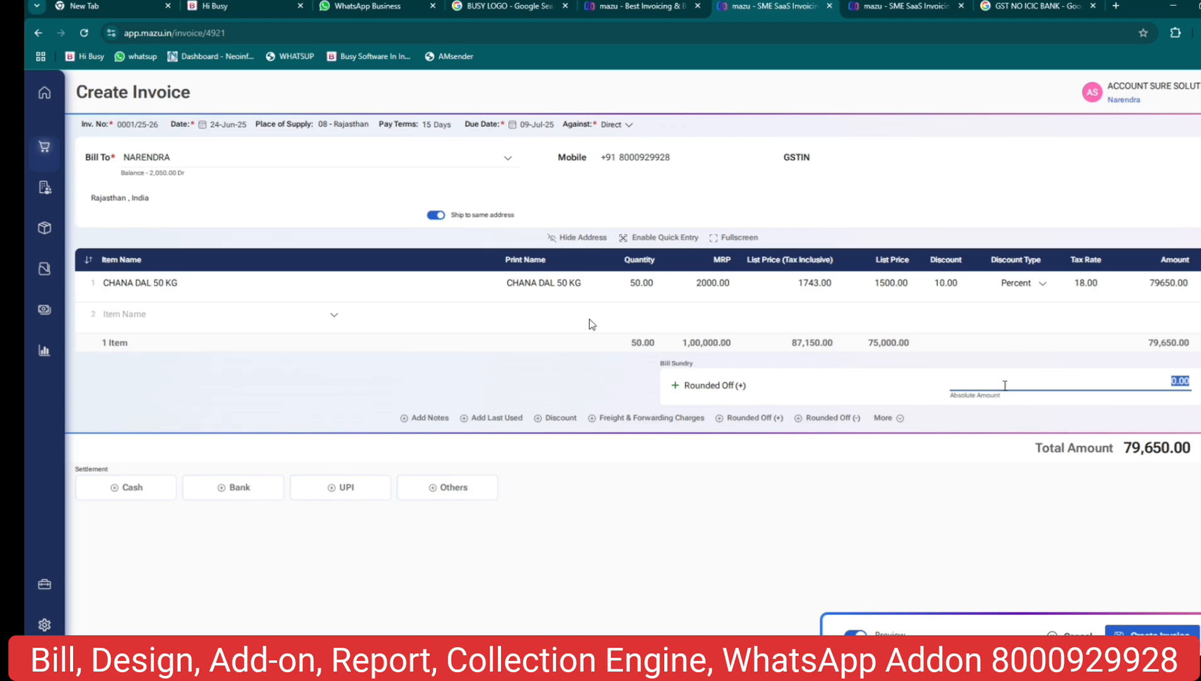
left_click(1005, 385)
Add a cash settlement of 5000 to the invoice, received in the Cash account.
left_click(129, 490)
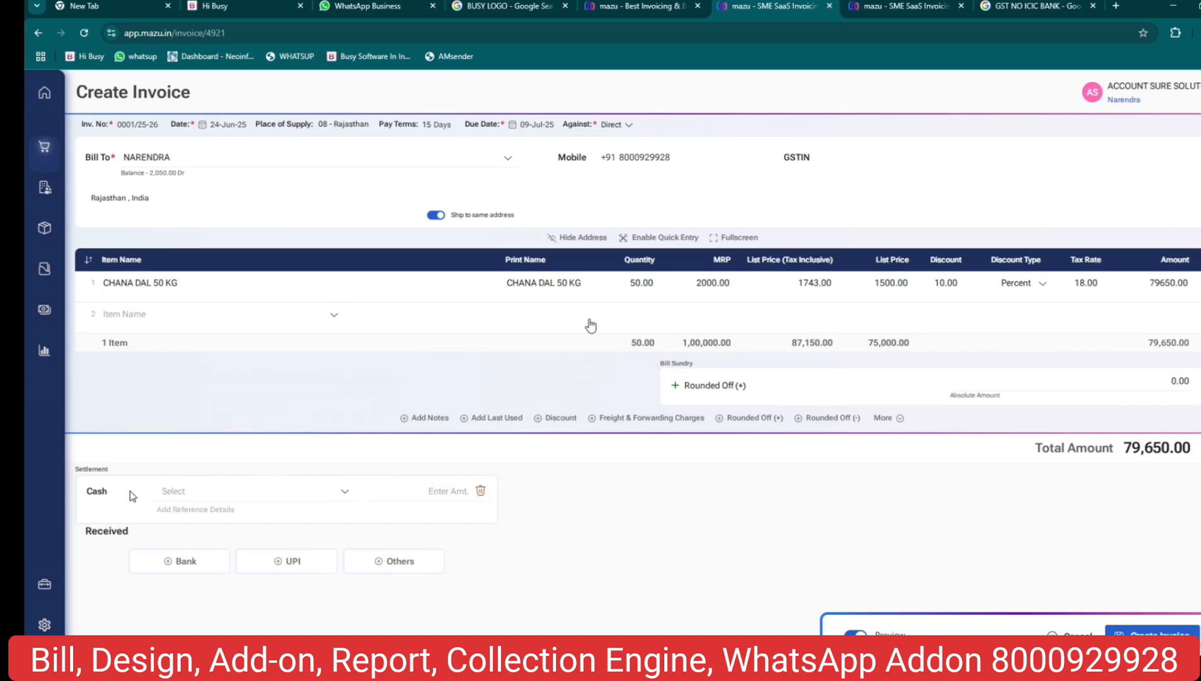
left_click(211, 509)
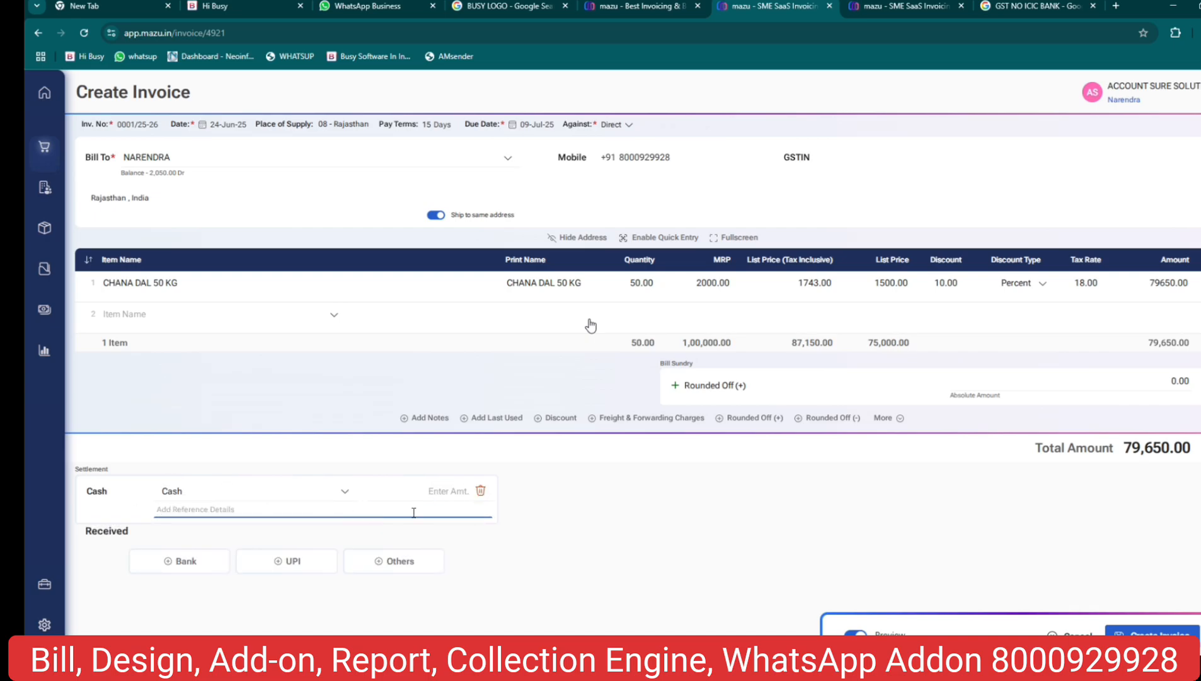
left_click(469, 488)
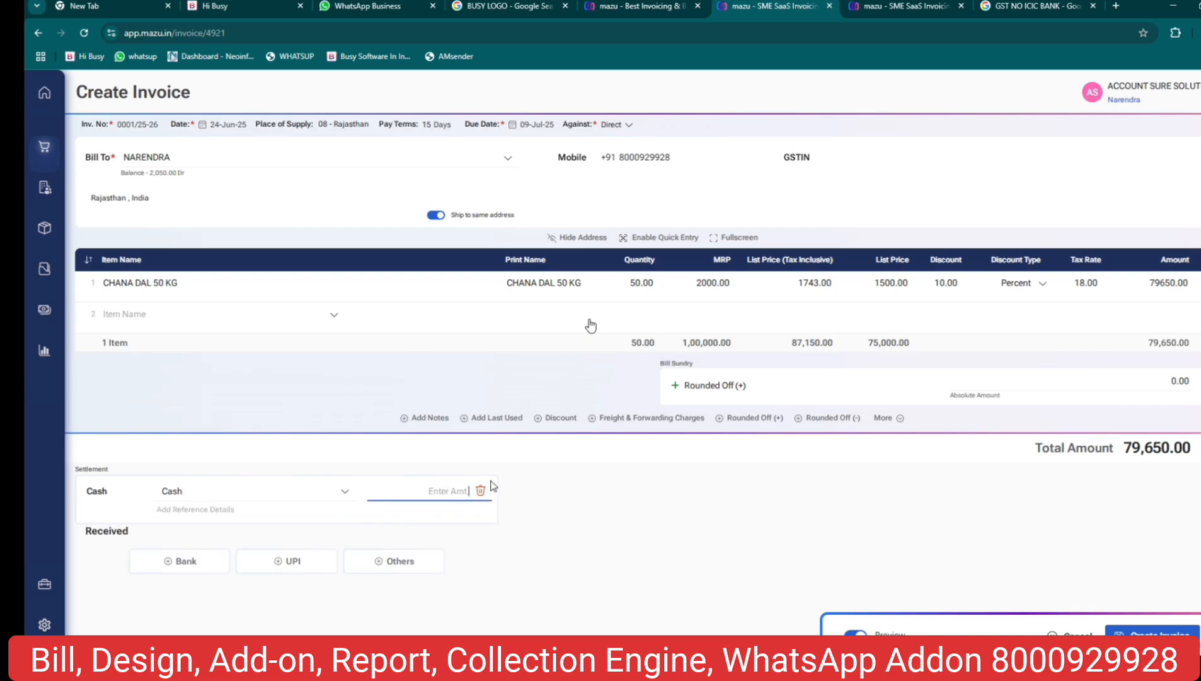
type("5000")
Add a bank settlement line and create the new party SBI BANK in the Bank Accounts group for it.
left_click(184, 561)
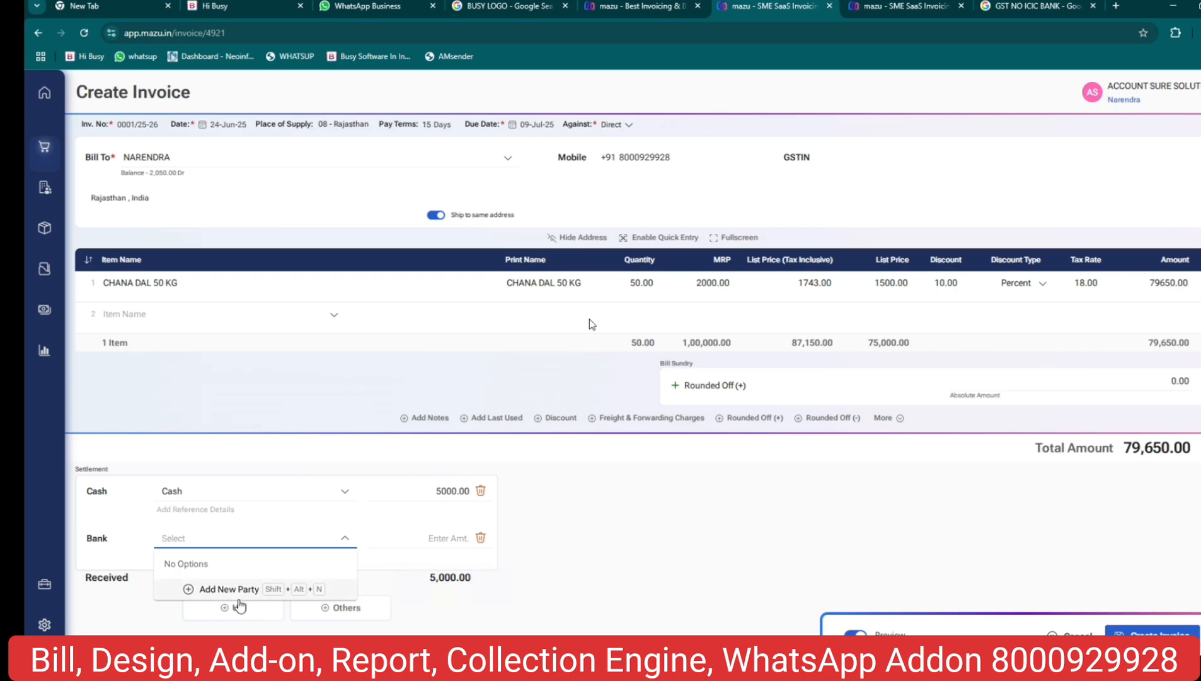
left_click(221, 542)
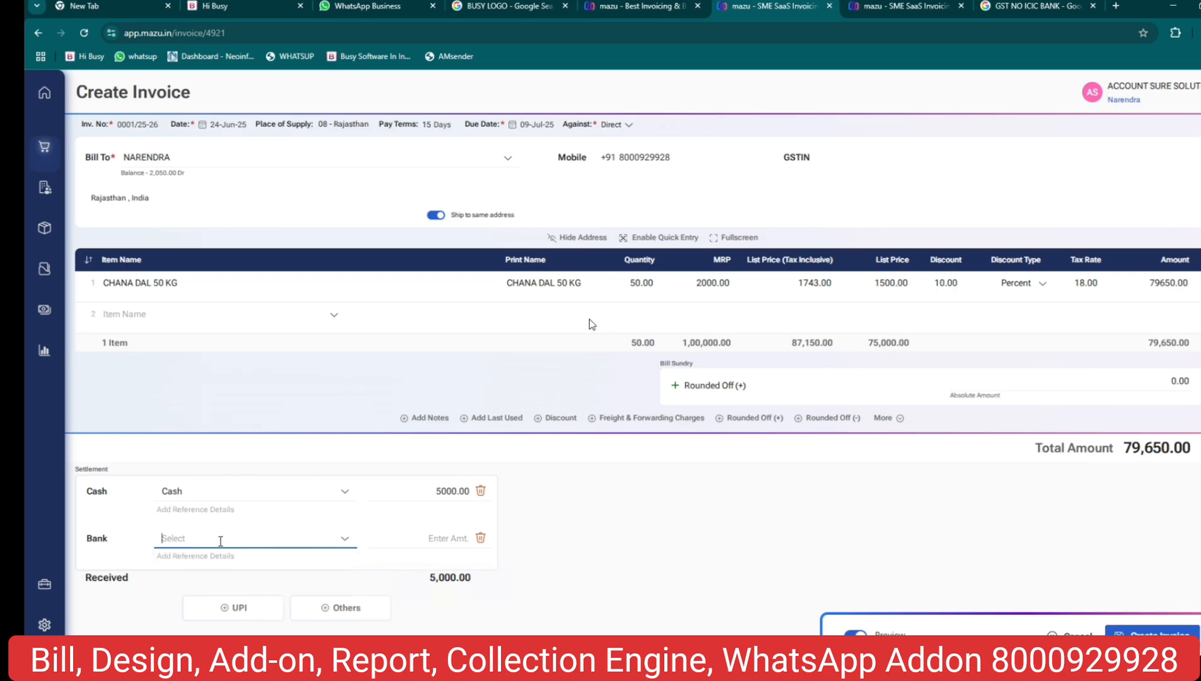
left_click(345, 537)
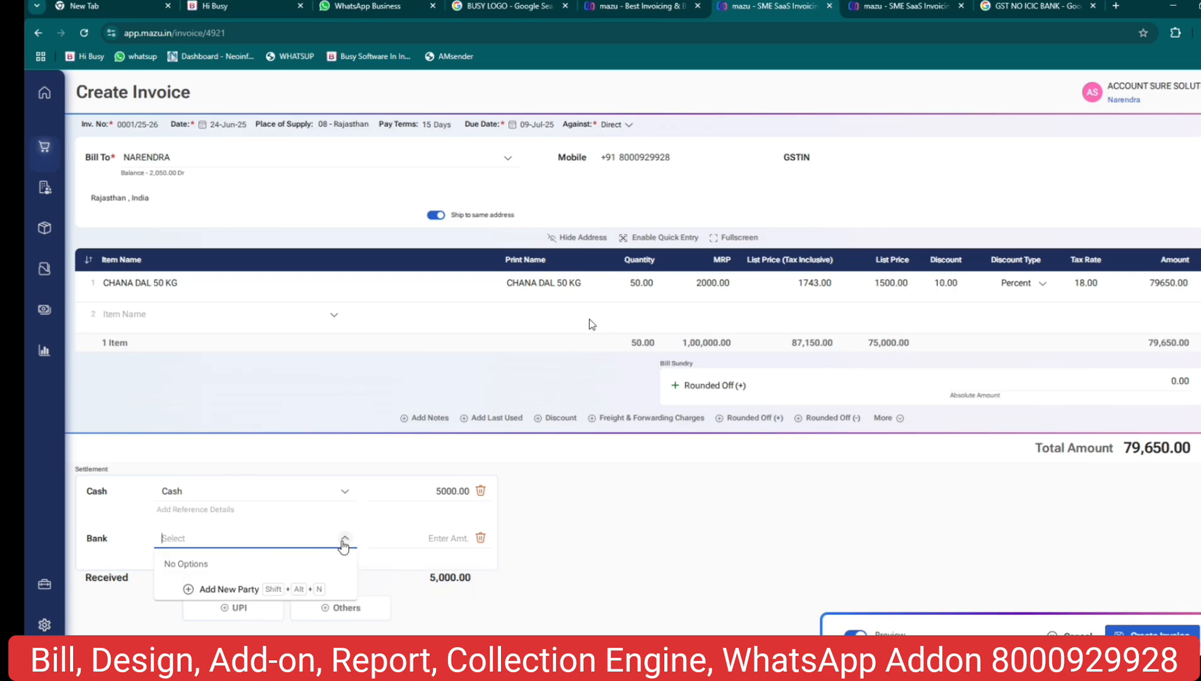
left_click(218, 589)
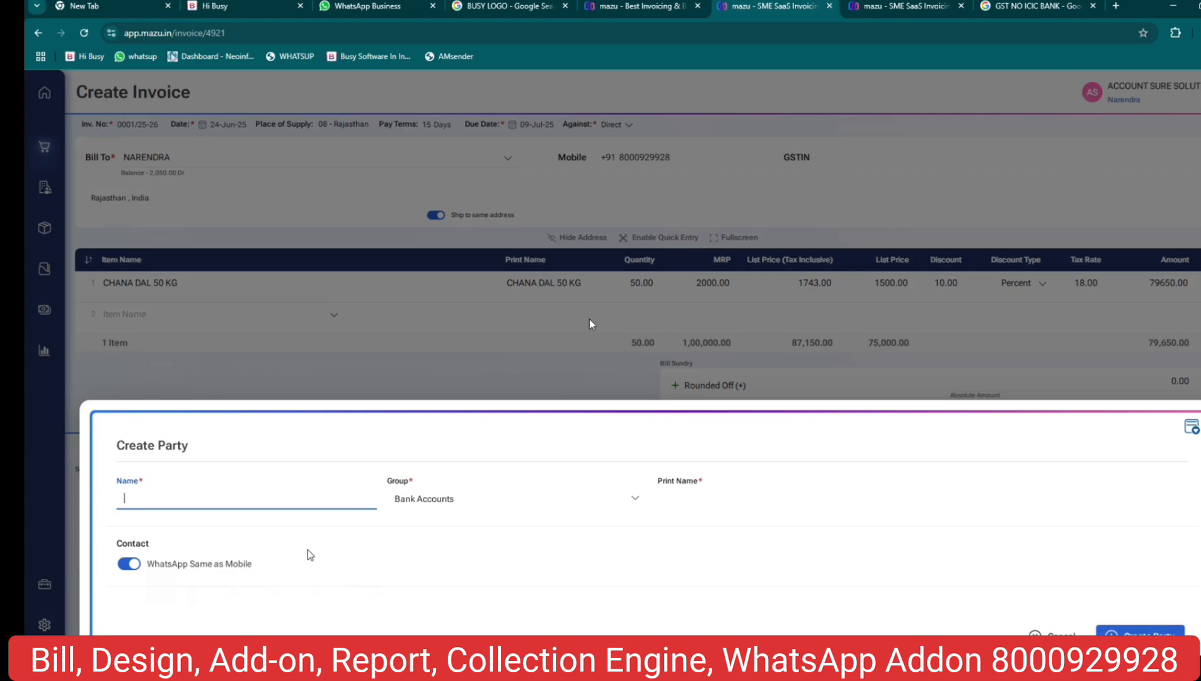
type("SBI BANK")
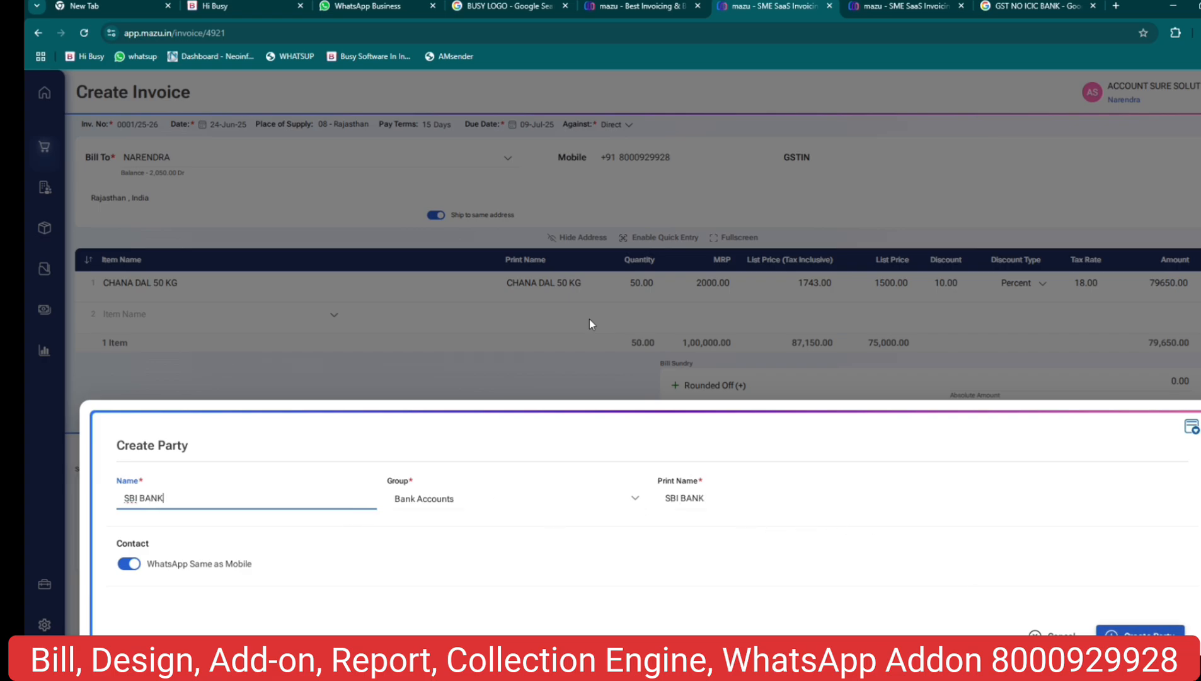
left_click(1138, 632)
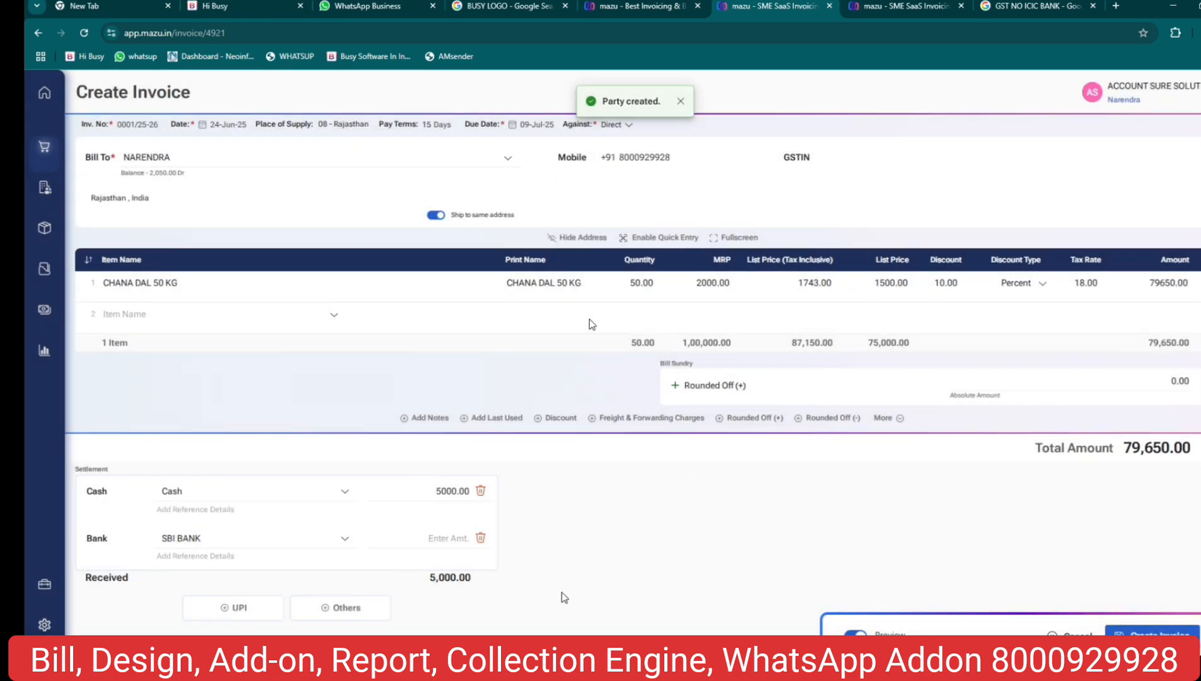
Set the SBI BANK settlement amount to 50000 and create the invoice with its print preview.
left_click(456, 537)
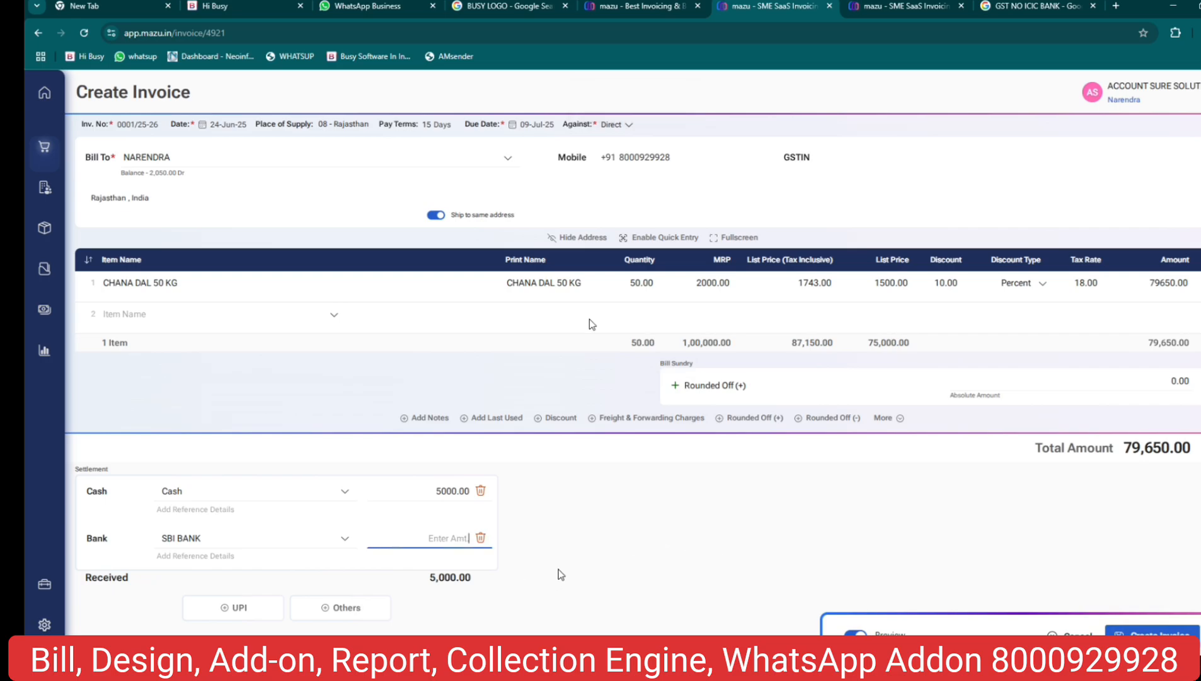
type("500000")
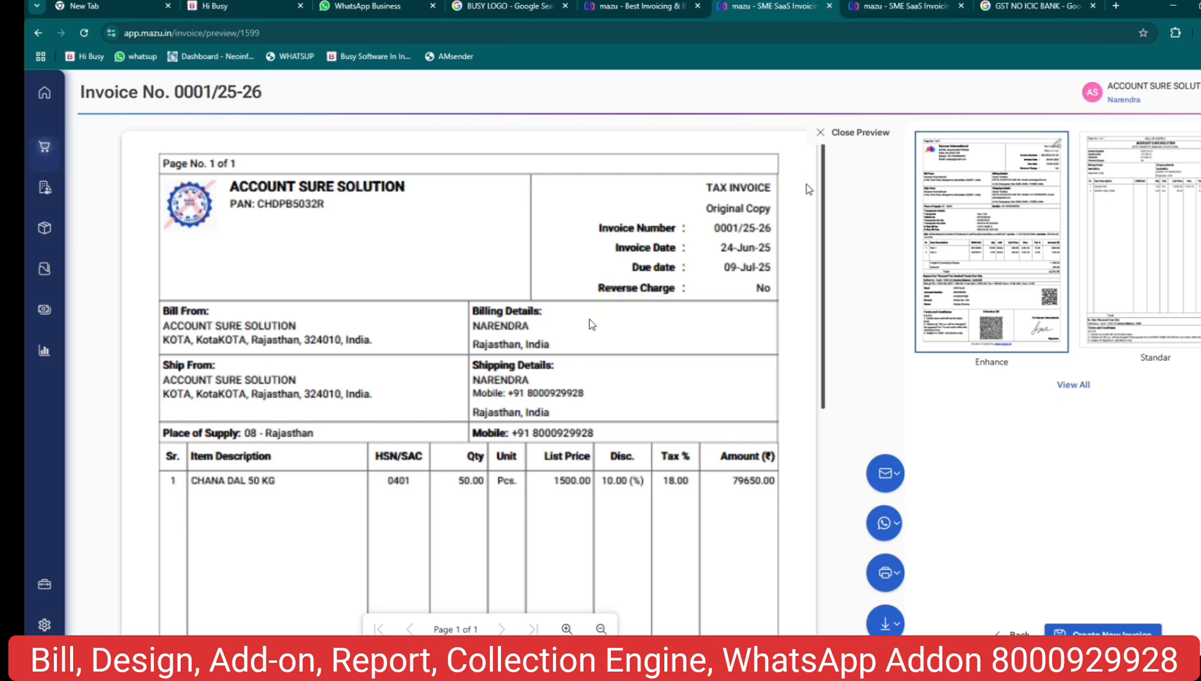
Review the invoice preview in the Enhance and Standar print templates.
mouse_move(822, 219)
left_mouse_down()
mouse_move(840, 488)
mouse_move(858, 215)
mouse_move(852, 249)
left_mouse_up()
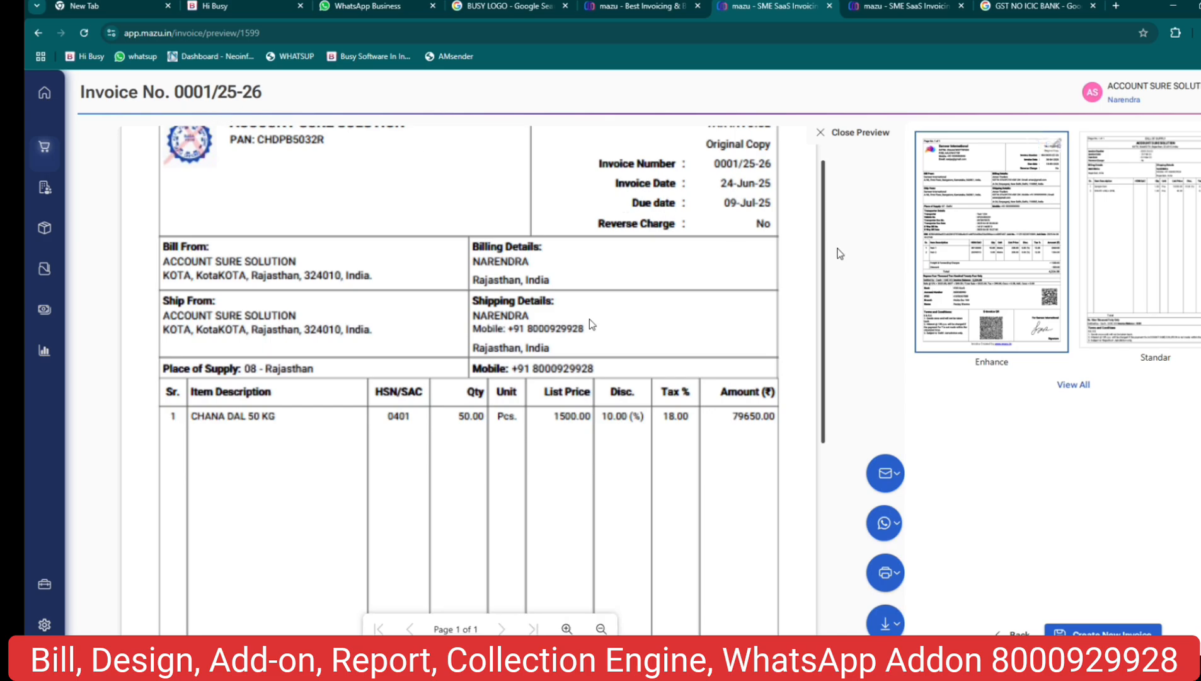
left_click_drag(826, 246, 833, 202)
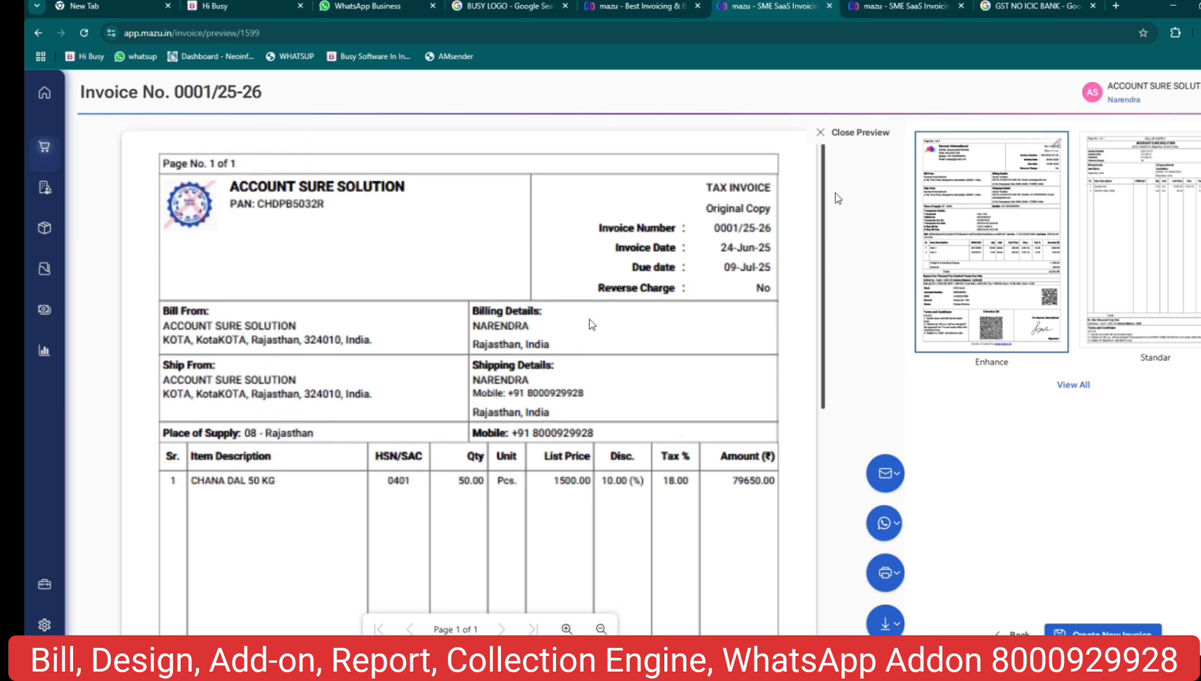
left_click(1002, 239)
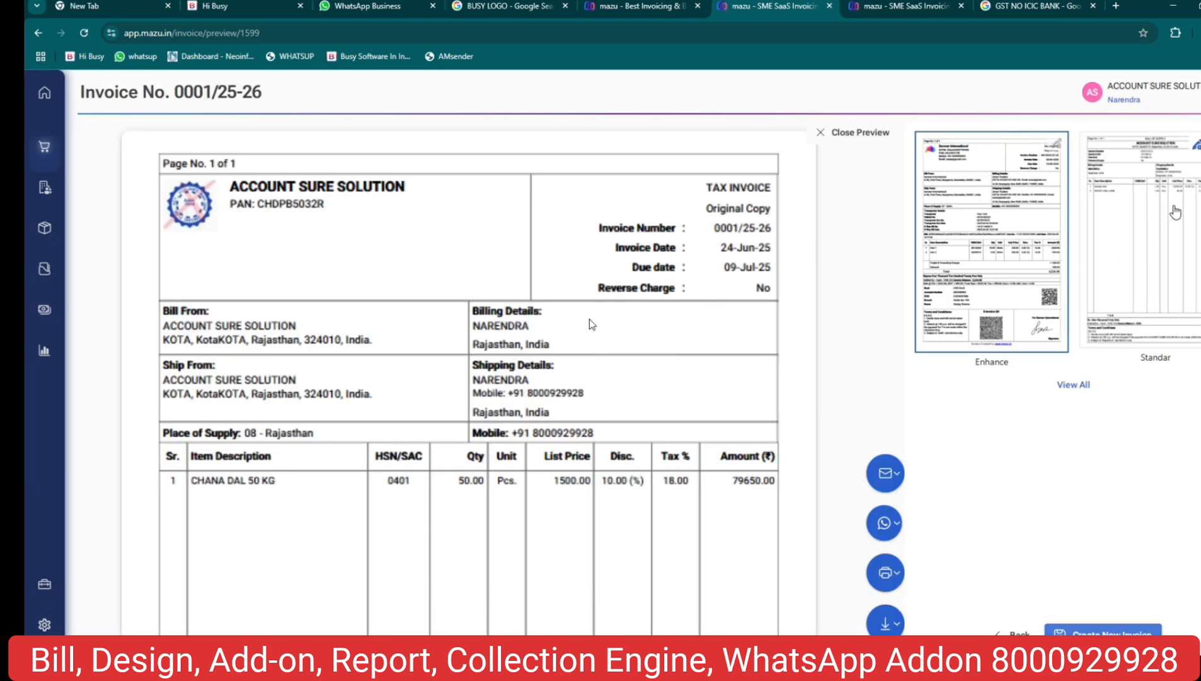
left_click(1137, 222)
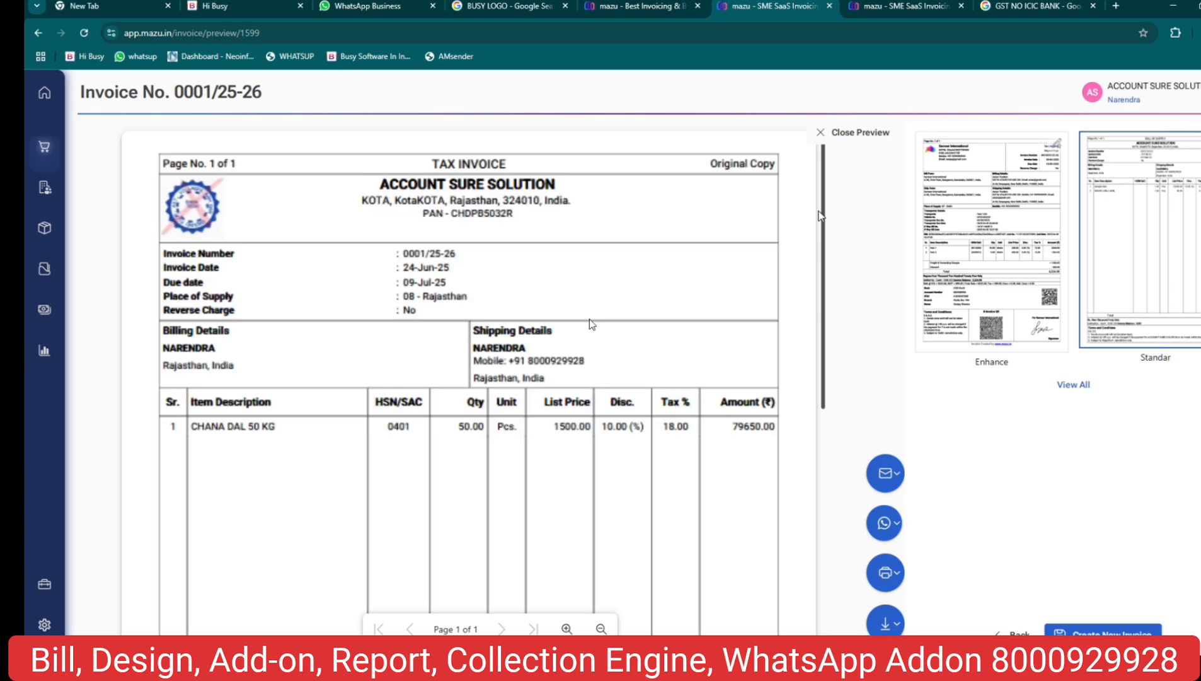
mouse_move(819, 214)
left_mouse_down()
mouse_move(821, 442)
mouse_move(813, 243)
left_mouse_up()
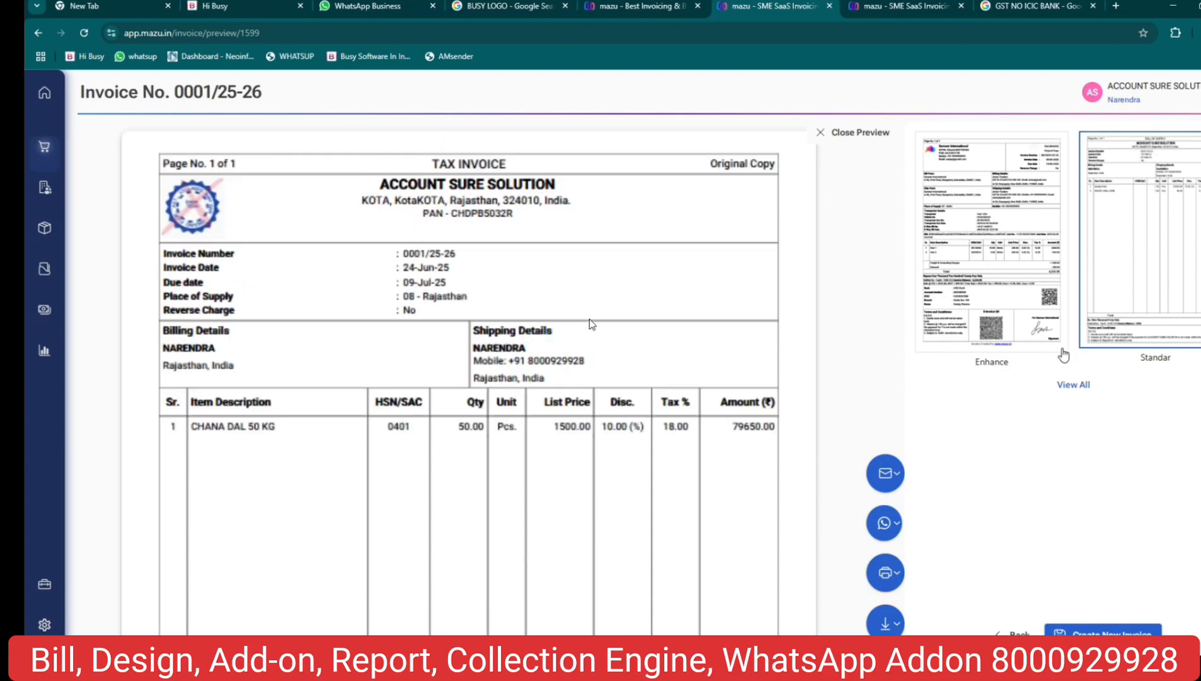
Show all print templates and preview the invoice in the PlainNK and Modern designs.
left_click(1074, 383)
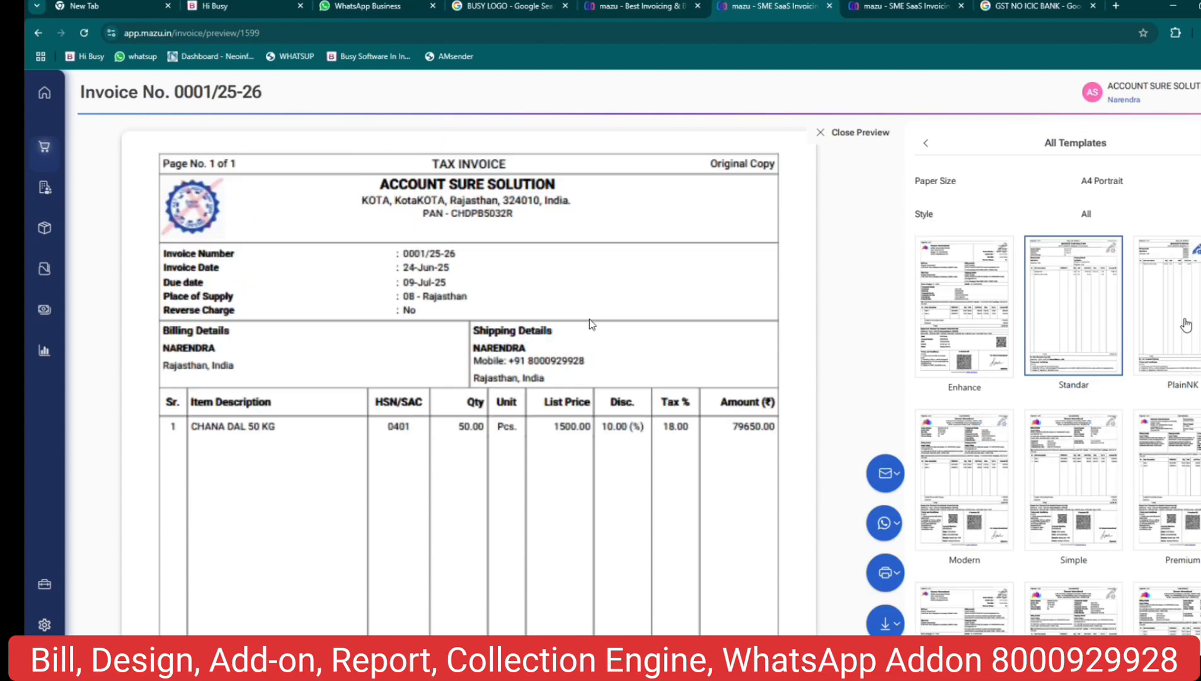
left_click(1185, 325)
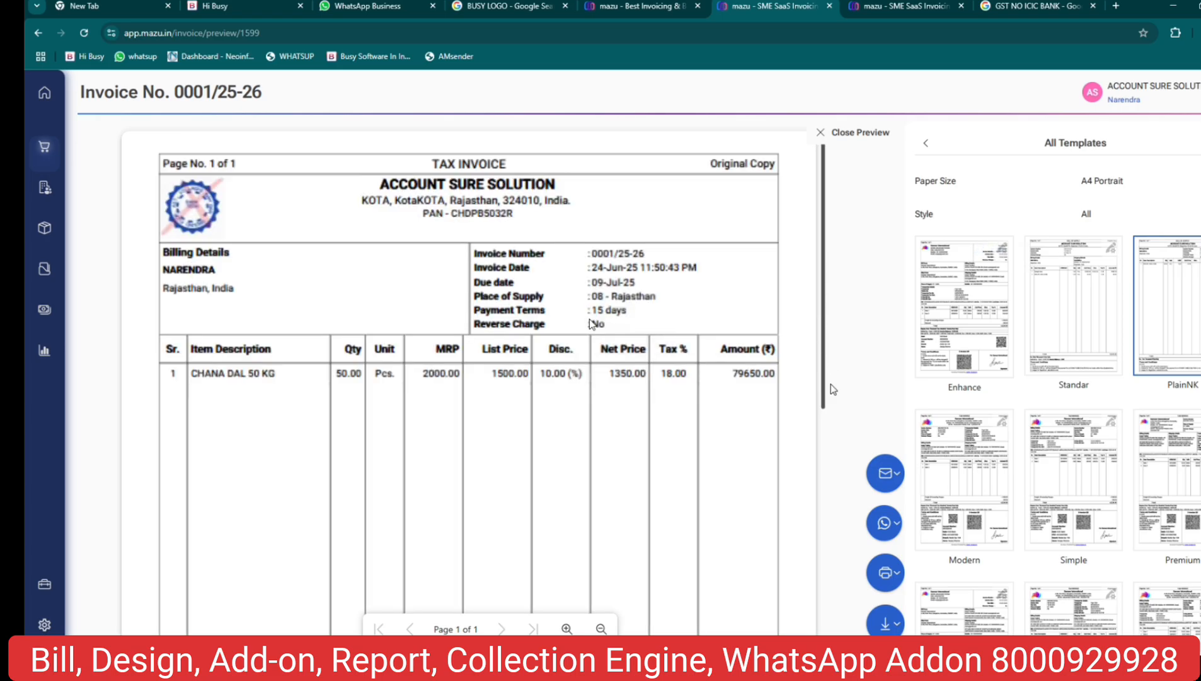
left_click_drag(826, 294, 813, 536)
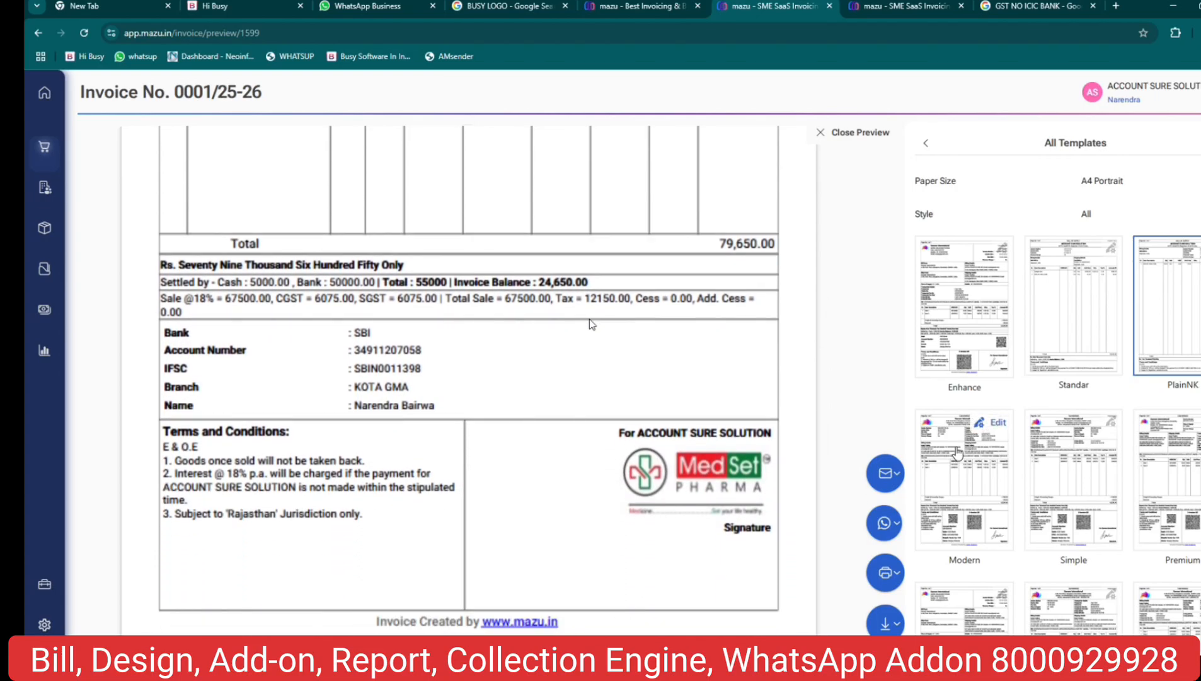
left_click(957, 452)
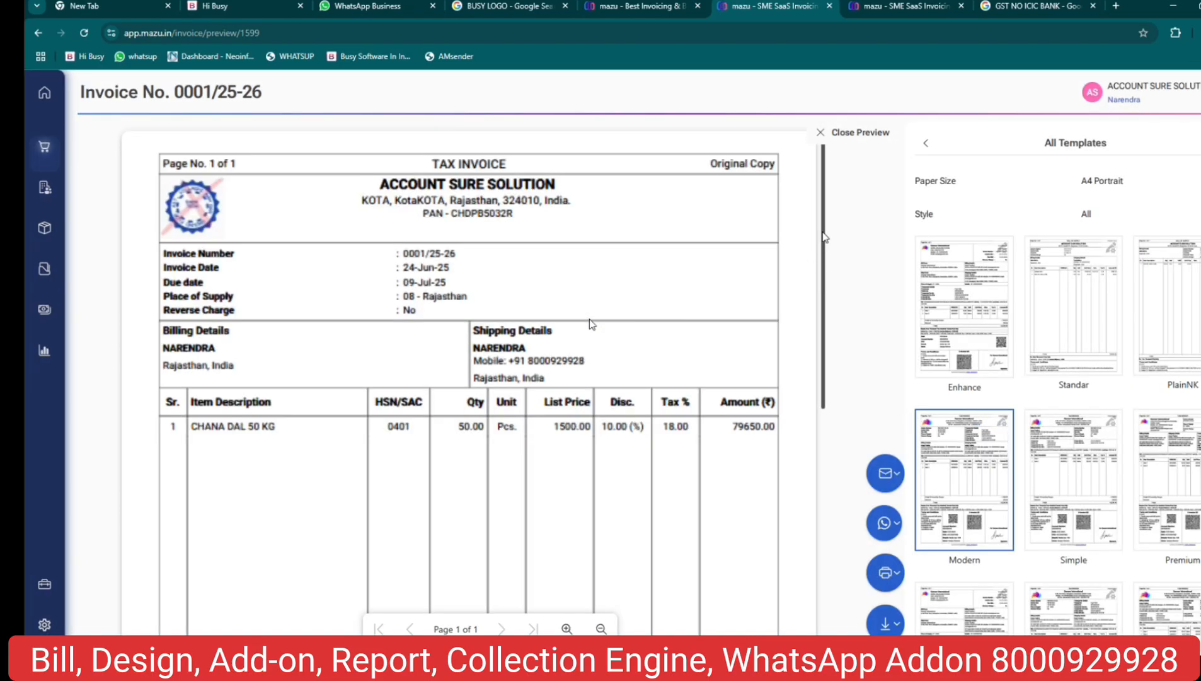
mouse_move(823, 237)
left_mouse_down()
mouse_move(810, 505)
mouse_move(819, 299)
mouse_move(836, 227)
left_mouse_up()
Preview the invoice in the Simple and Premium templates and in the design listed below Modern.
left_click(1064, 461)
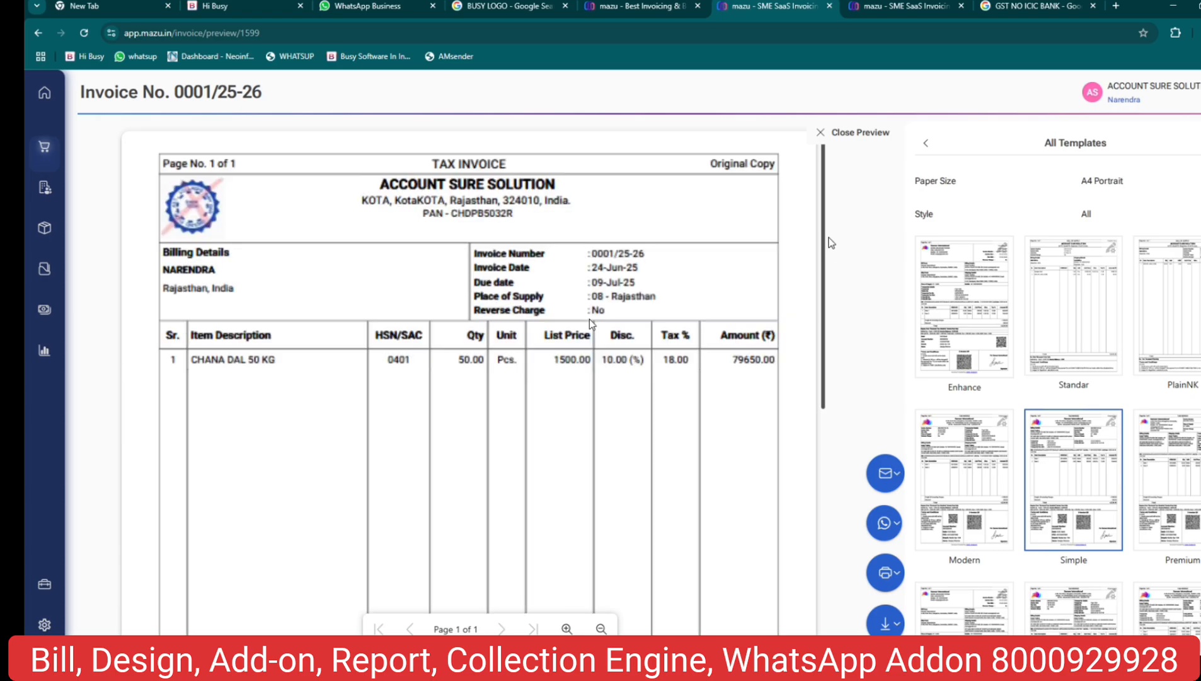
left_click_drag(823, 238, 830, 528)
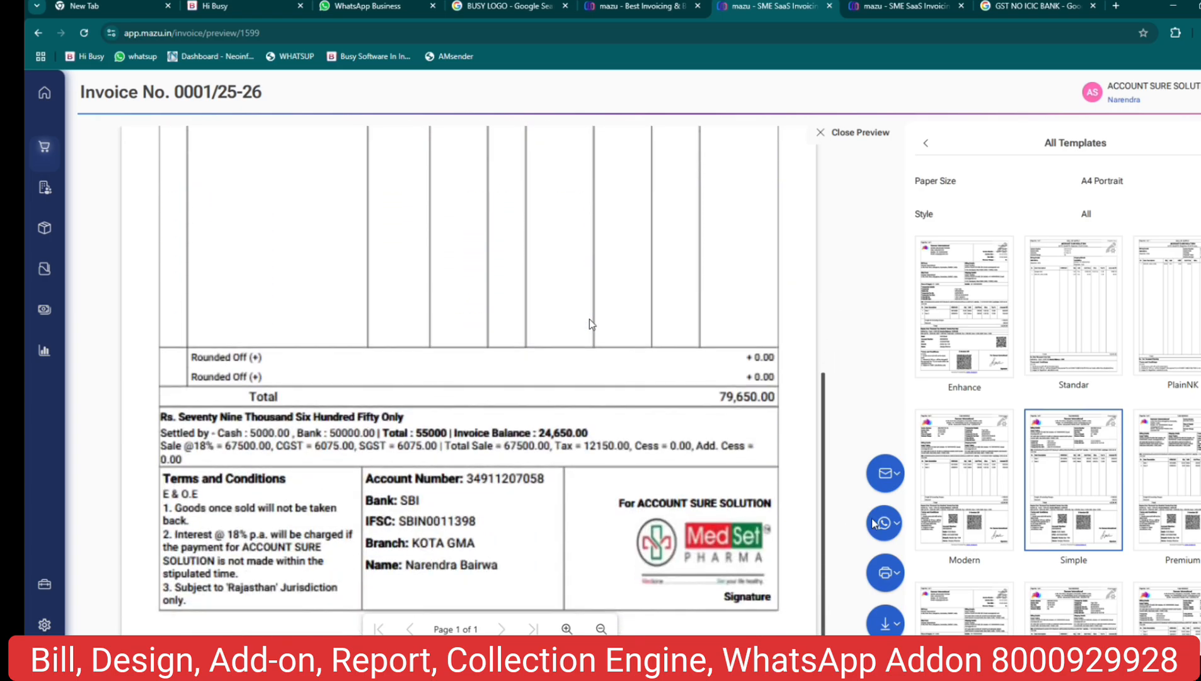
left_click(1167, 469)
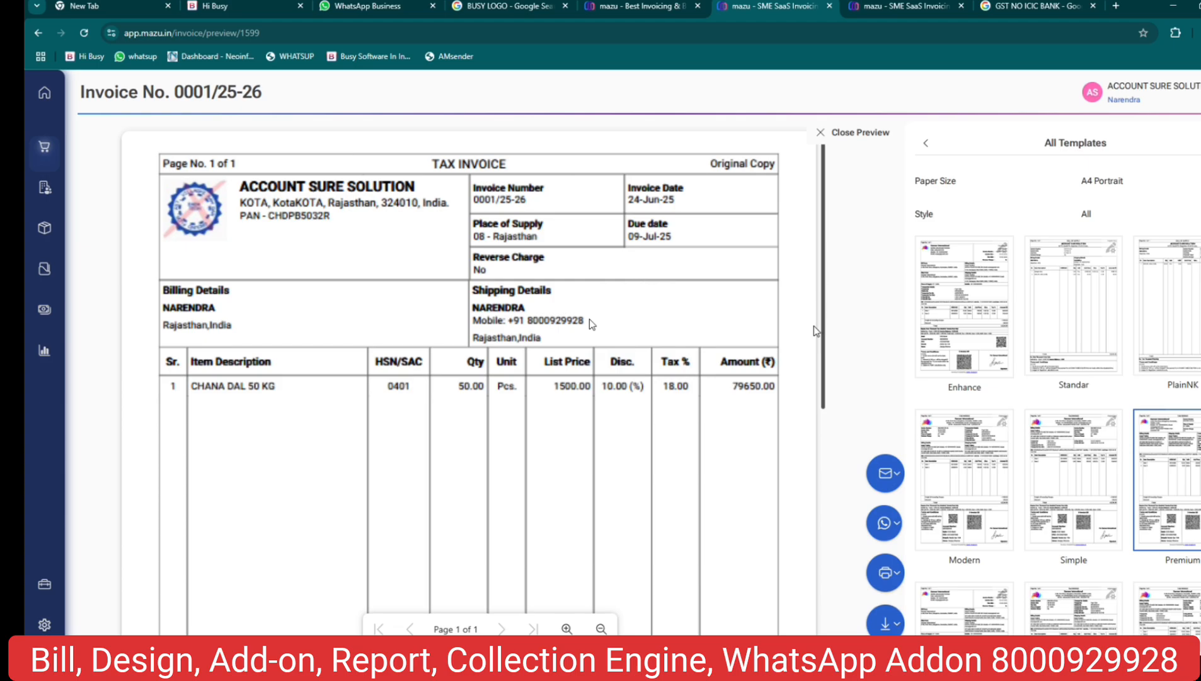
left_click_drag(823, 274, 807, 543)
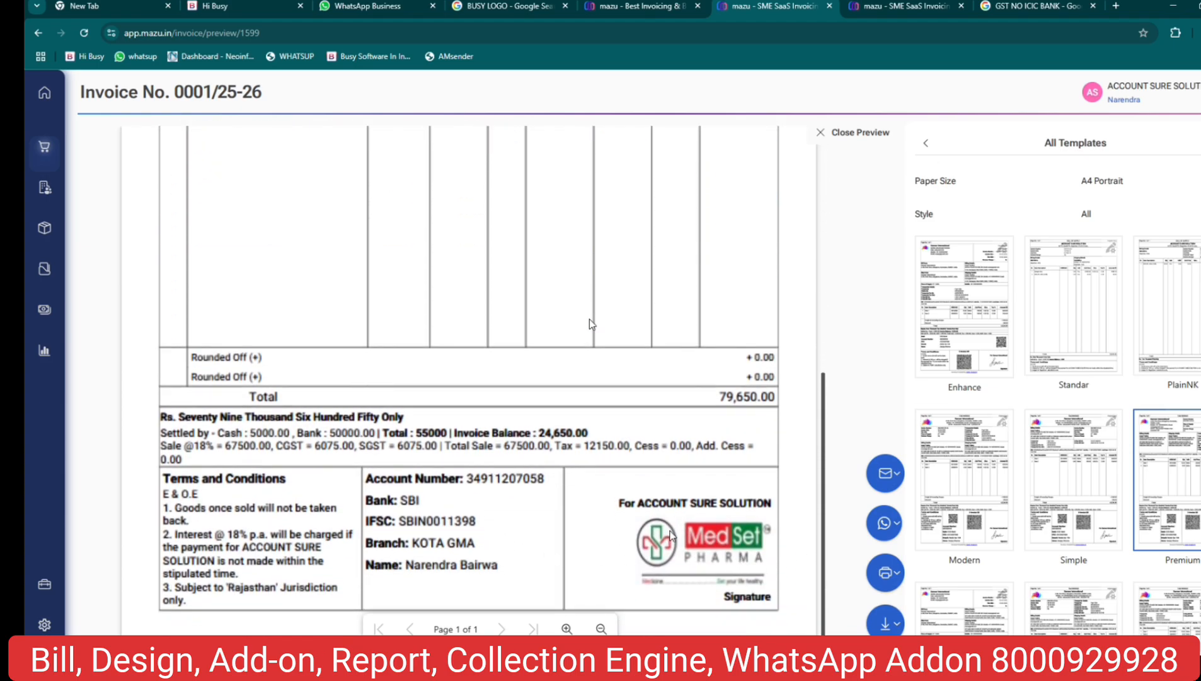
left_click(965, 613)
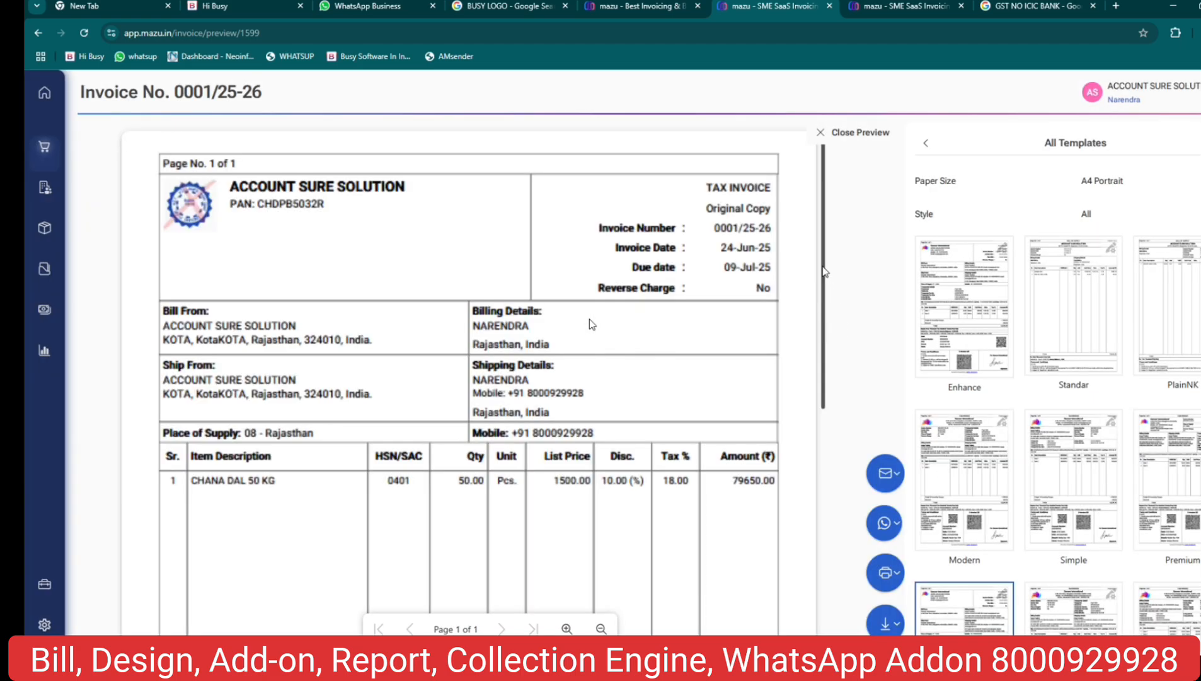
mouse_move(823, 273)
left_mouse_down()
mouse_move(804, 515)
mouse_move(809, 244)
left_mouse_up()
Open the Enhance template's settings for editing and check the available font types.
left_click(998, 248)
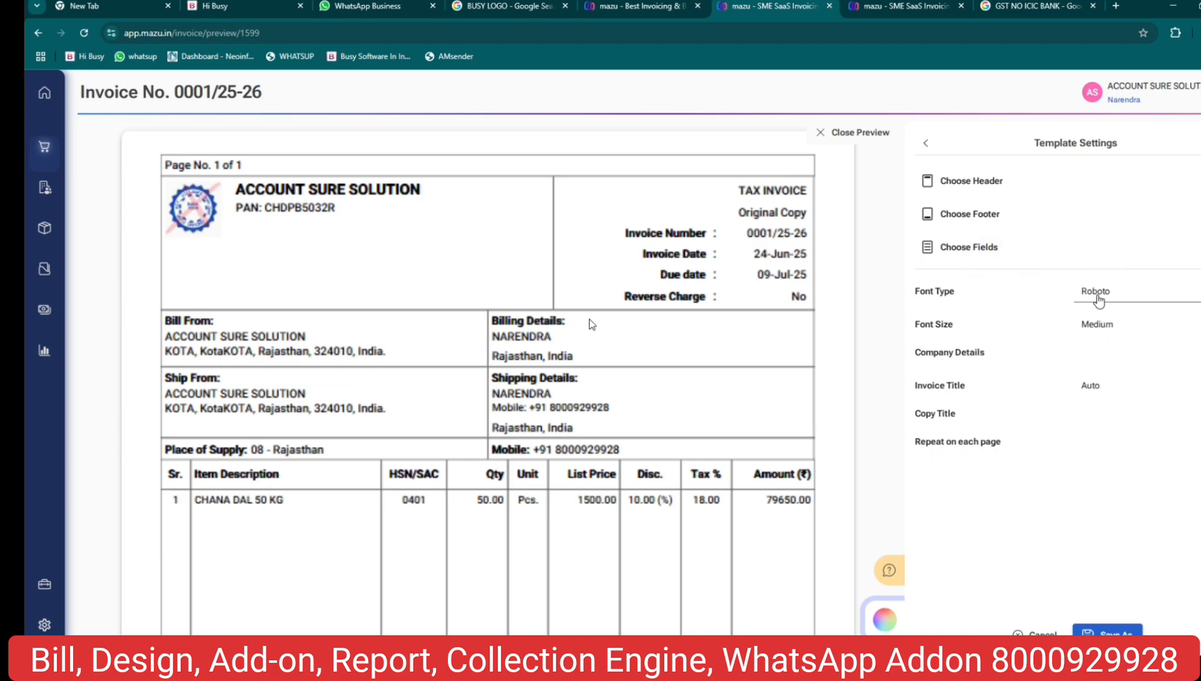
left_click(1096, 292)
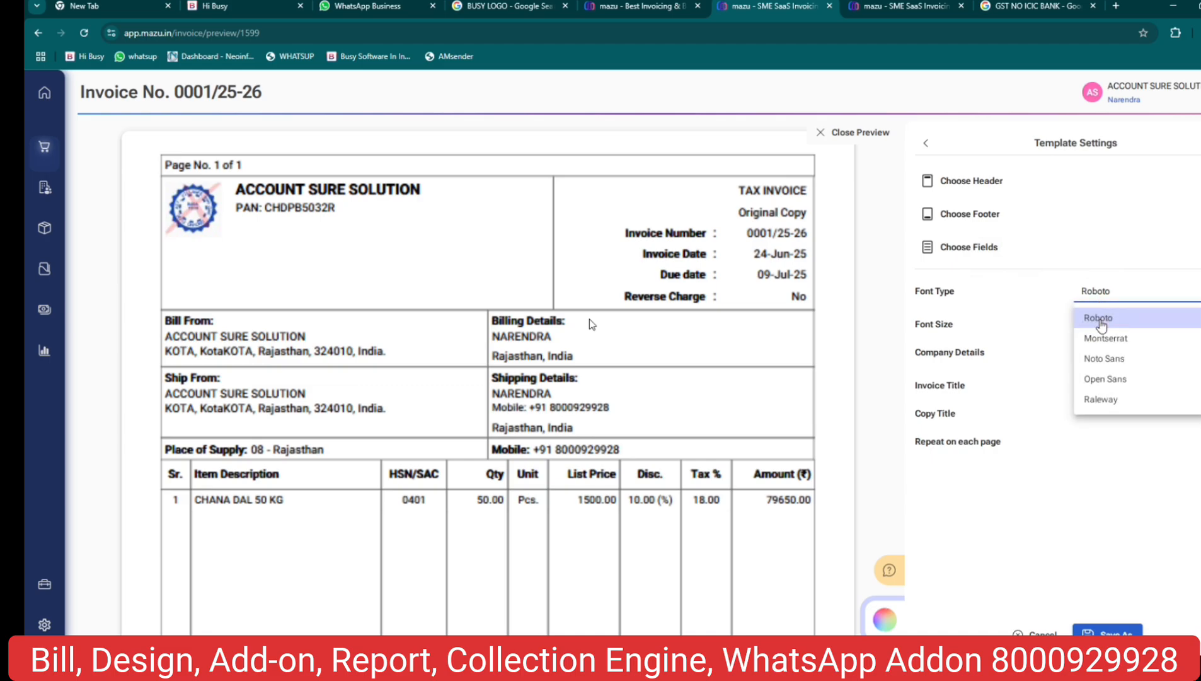
left_click(991, 254)
Examine which header fields the template can print, such as billing, shipping and invoice details, and return to its settings.
left_click(983, 251)
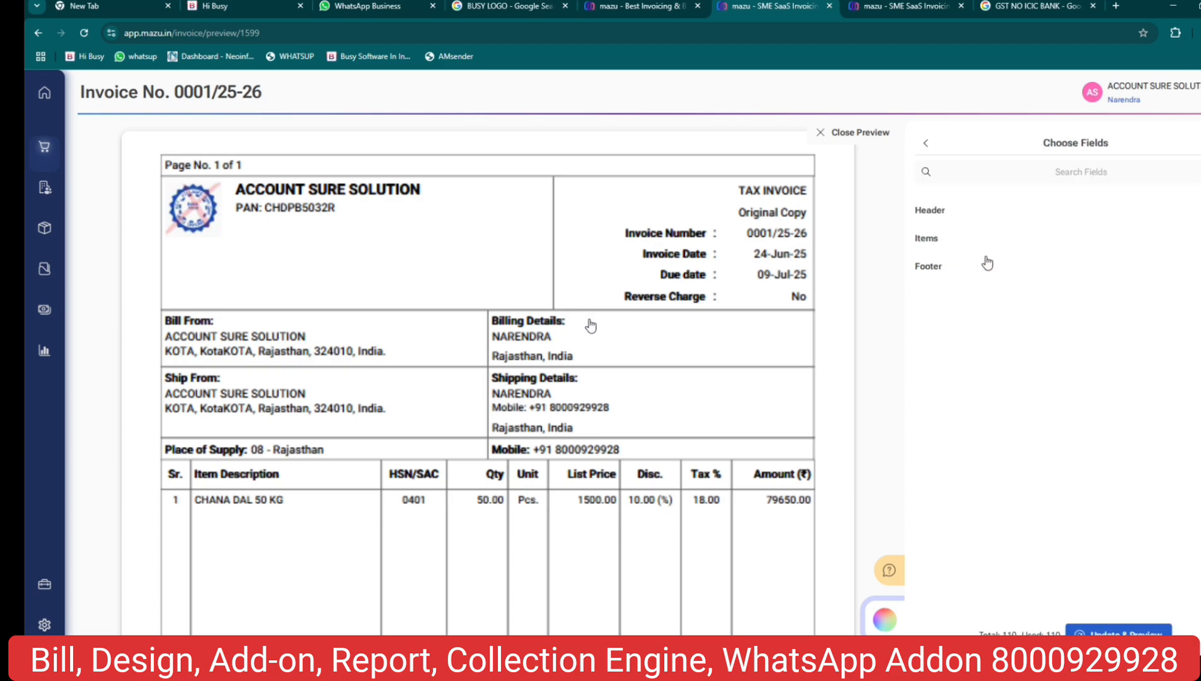
left_click(944, 212)
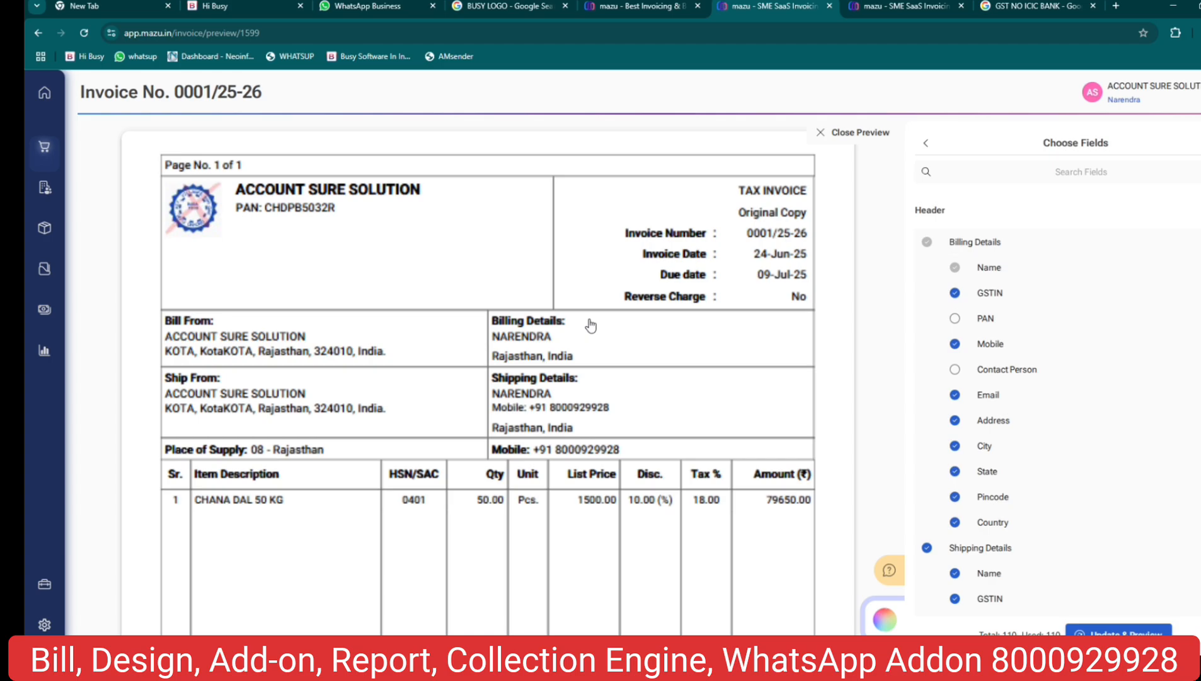
scroll(590, 325, "down", 13)
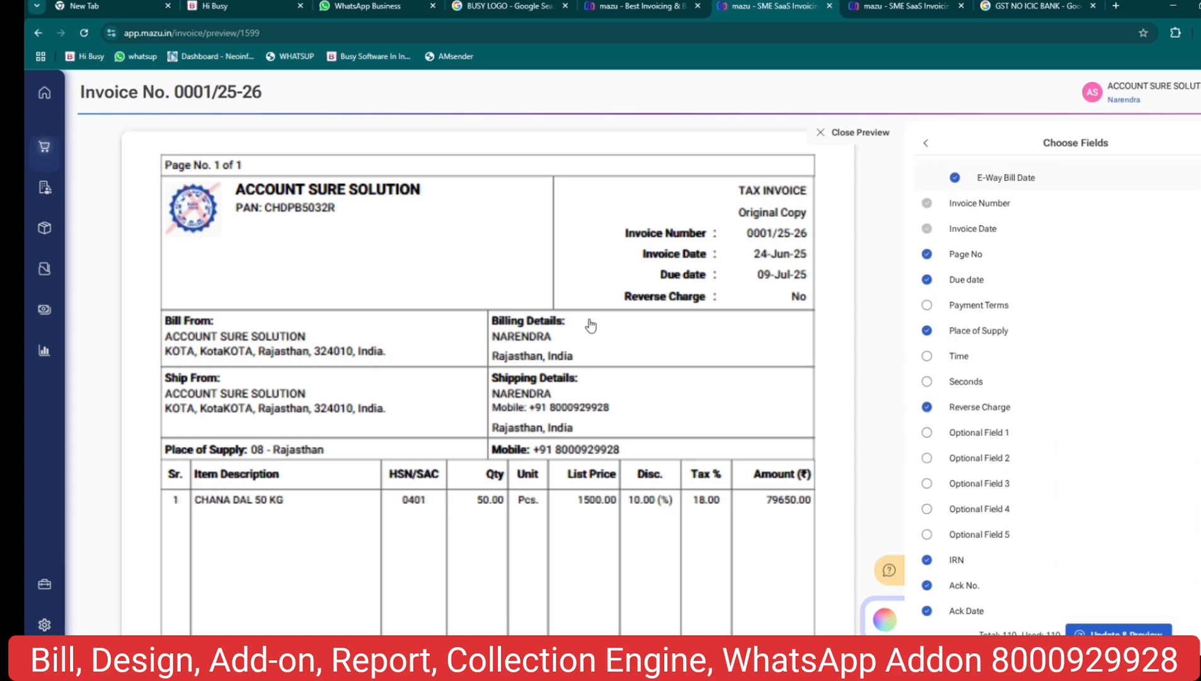
scroll(590, 325, "down", 2)
scroll(591, 325, "up", 15)
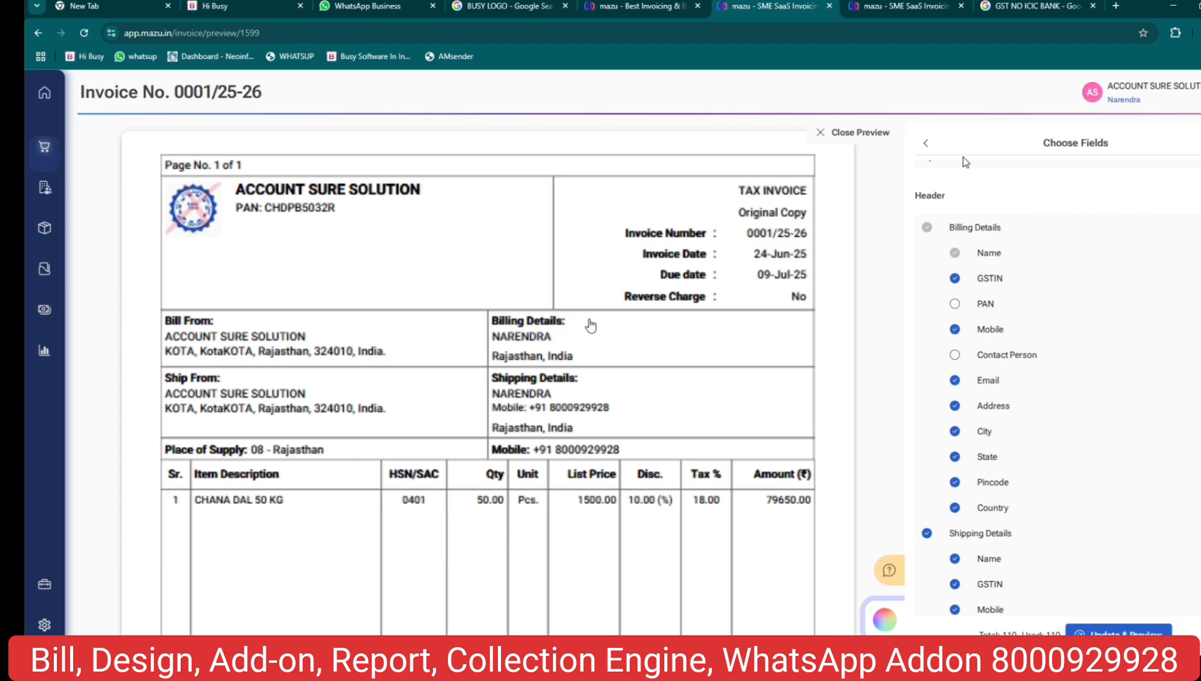
left_click(926, 144)
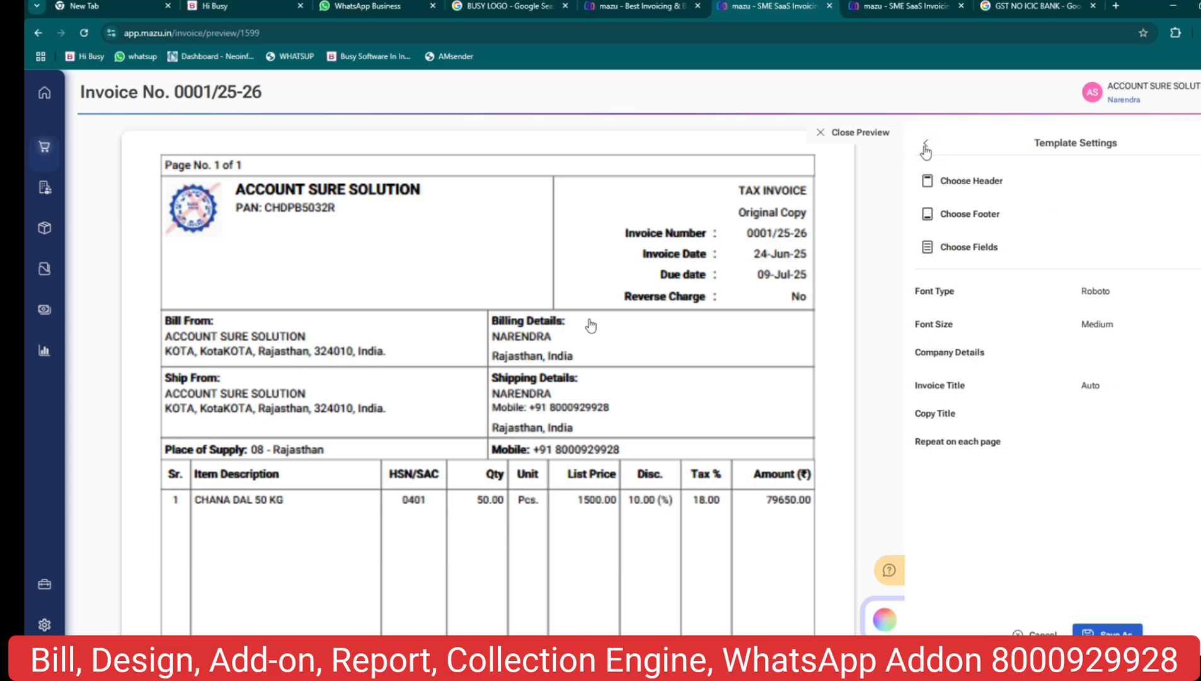
Preview the invoice with the Header 1, Header 2, Header 3 and Header 4 designs and return to the template settings.
left_click(958, 186)
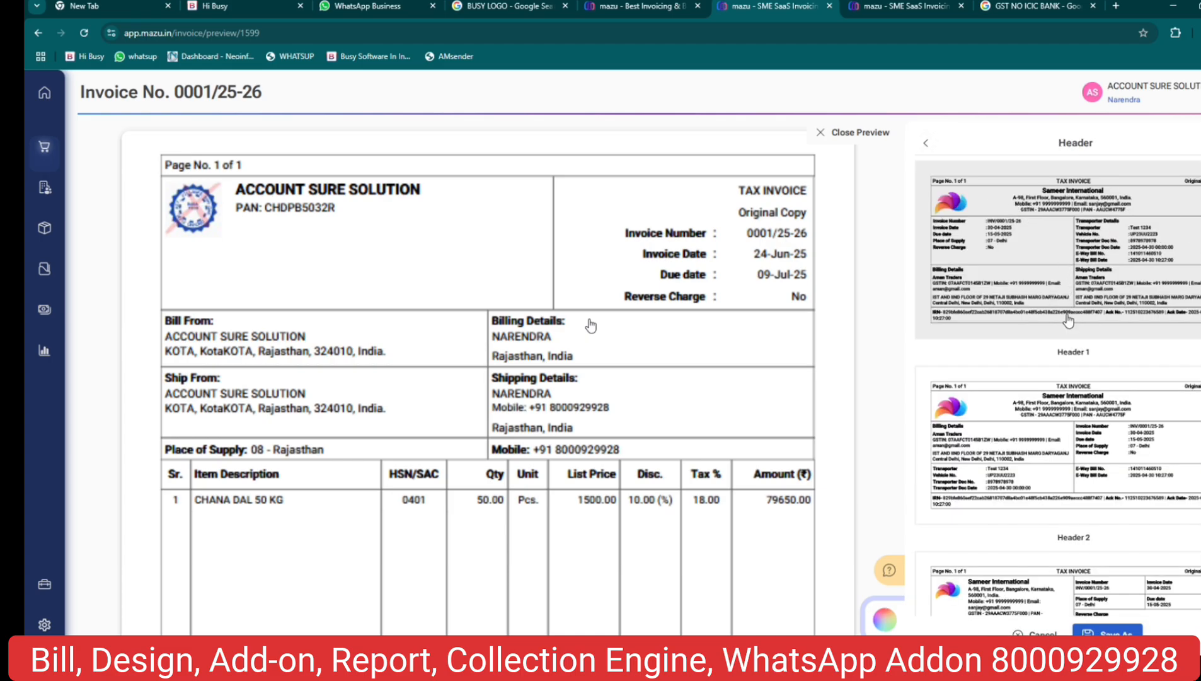
left_click(1054, 260)
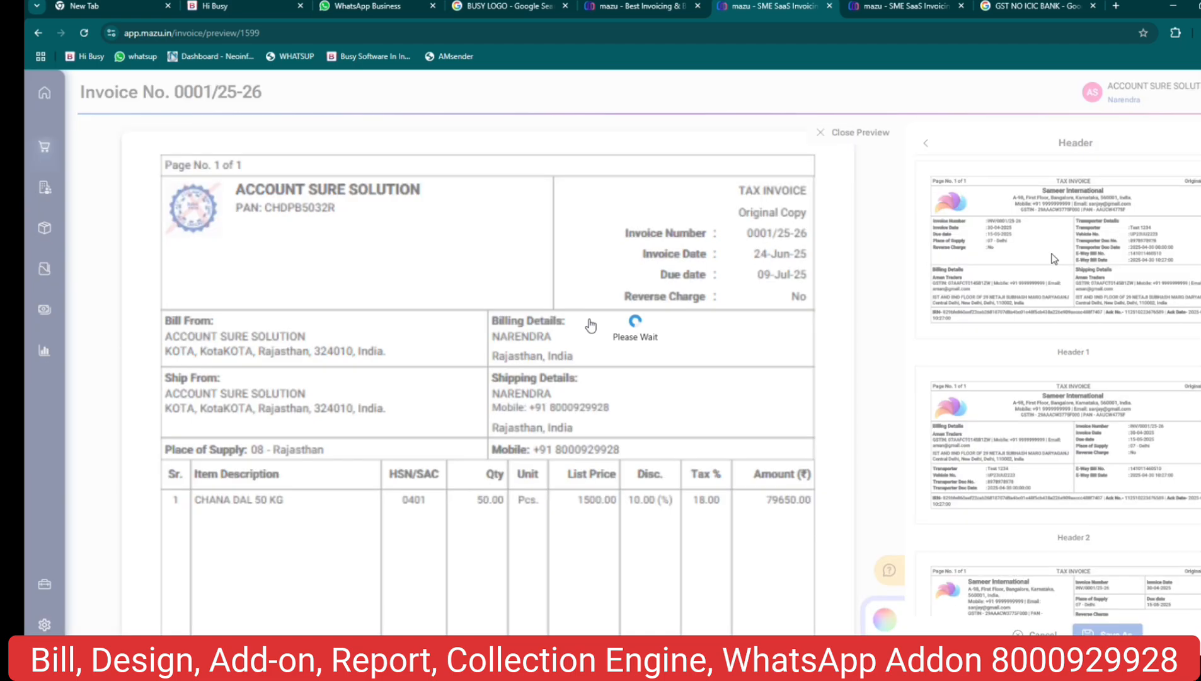
left_click(1071, 477)
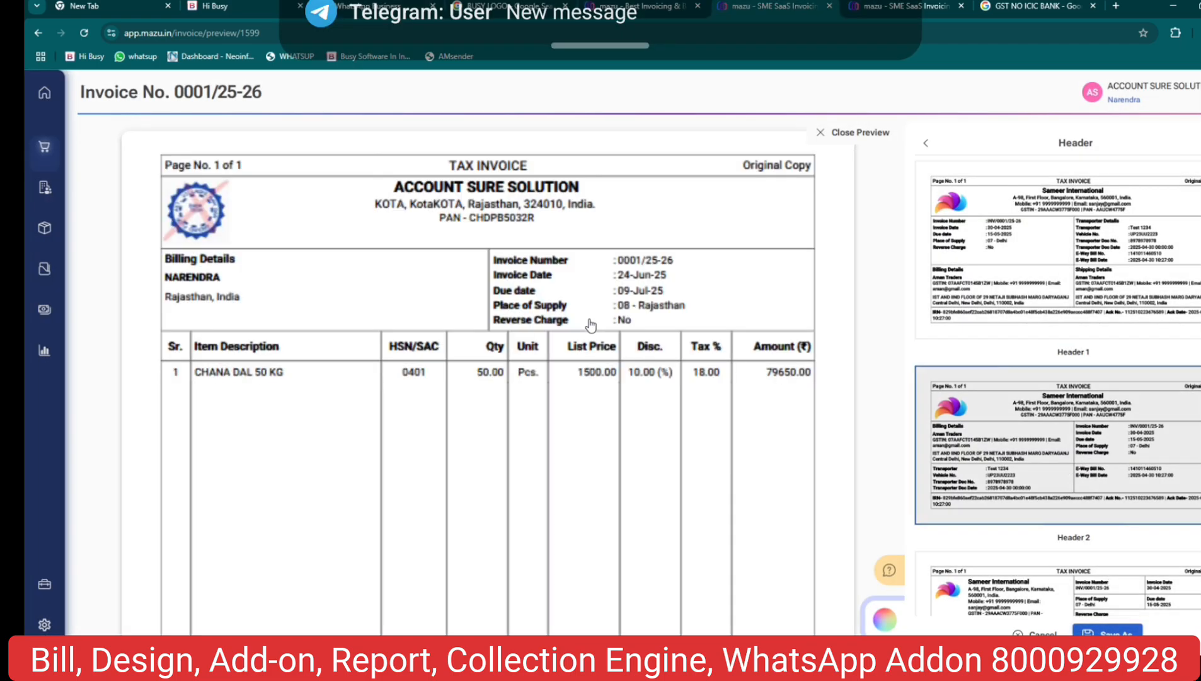
scroll(1072, 378, "down", 4)
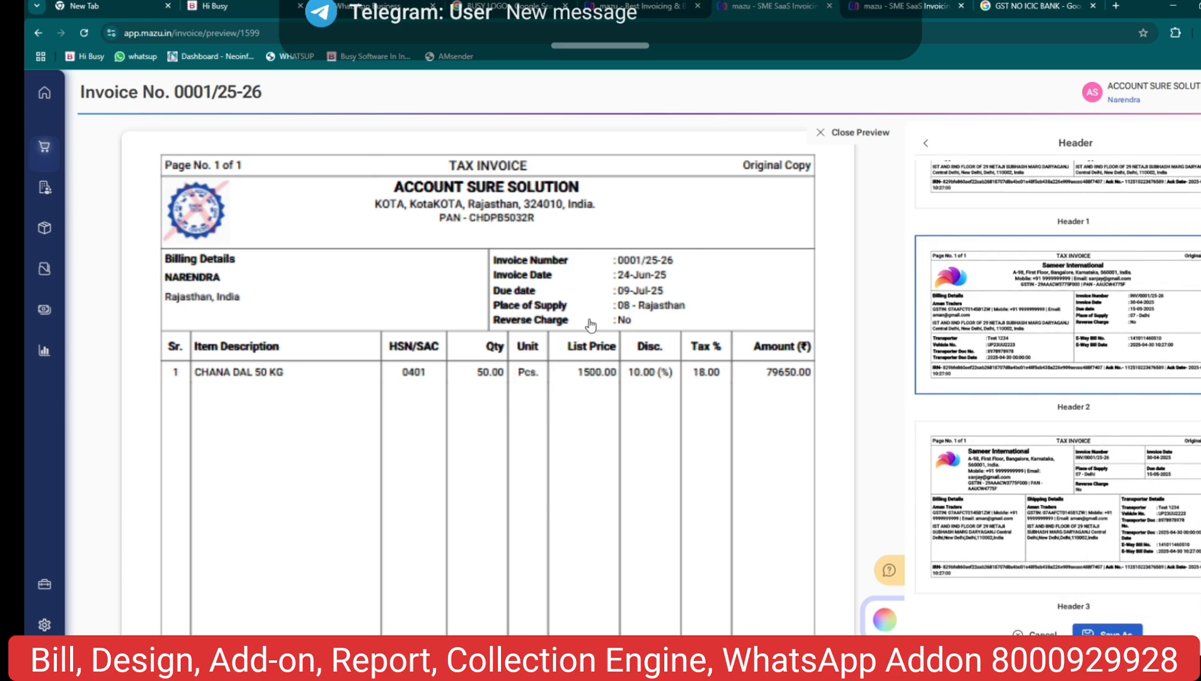
left_click(1097, 354)
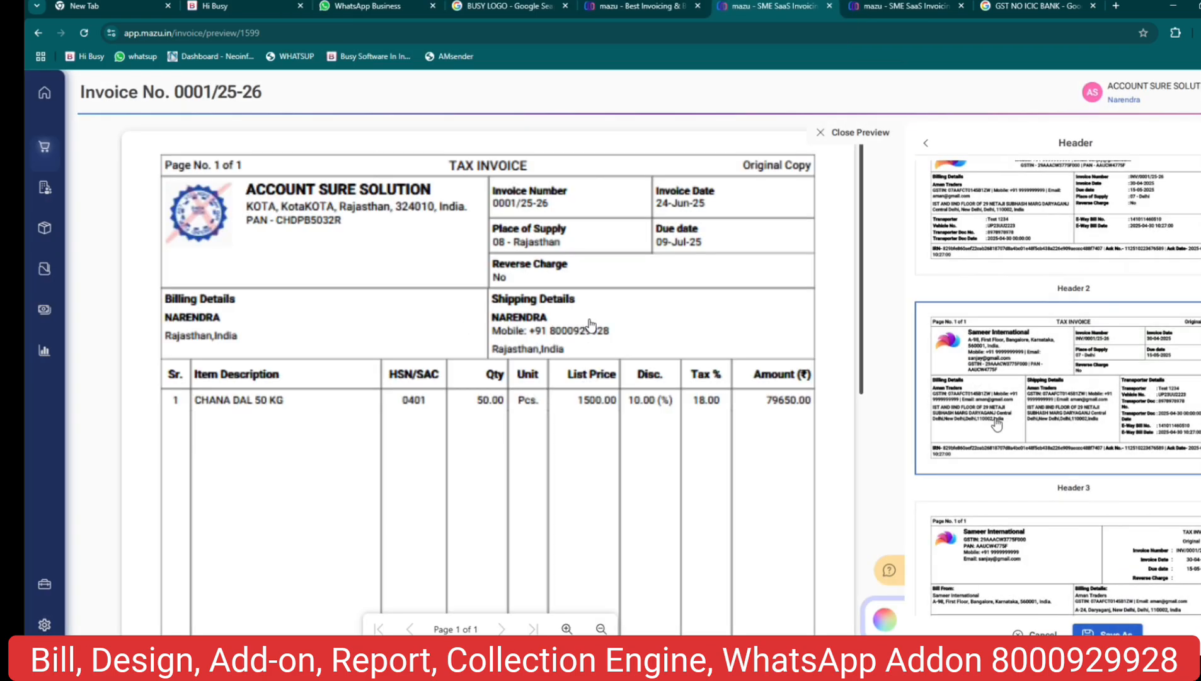
left_click(1037, 572)
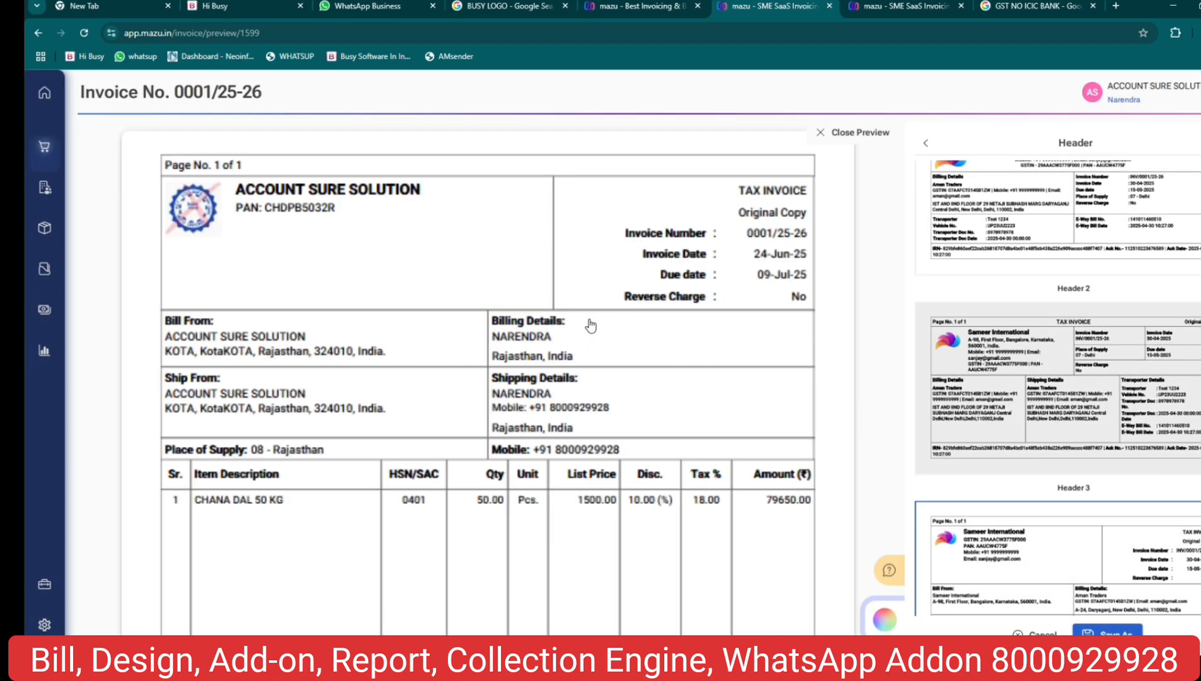
scroll(1142, 507, "down", 2)
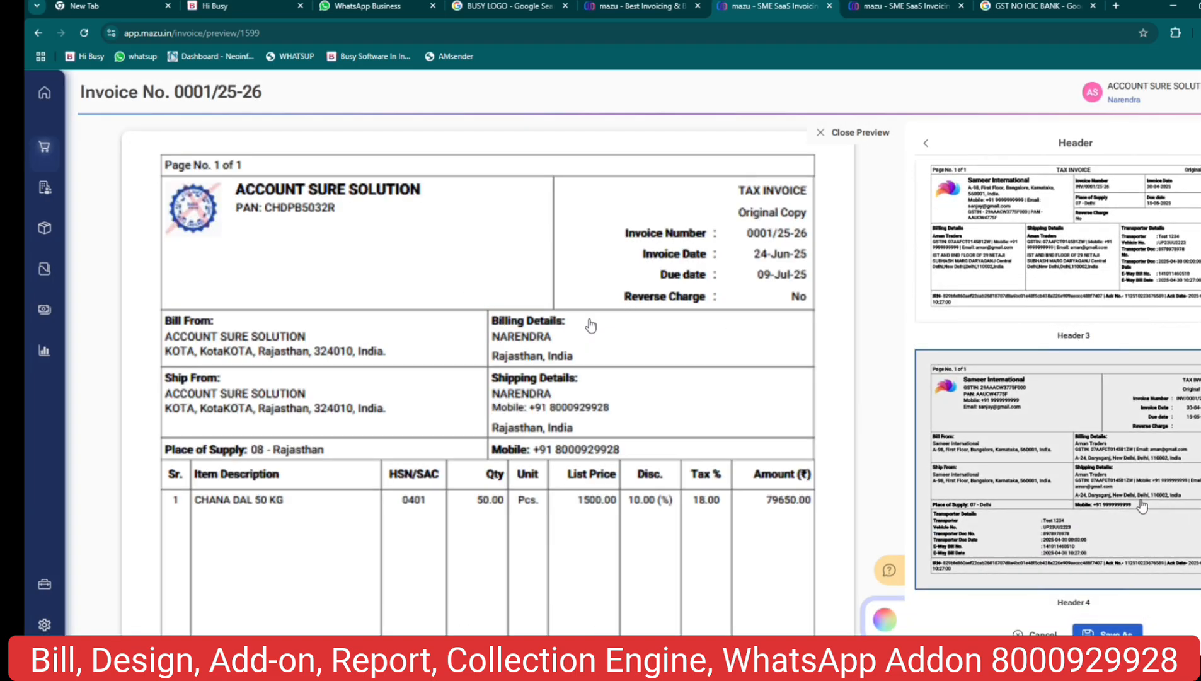
left_click(1038, 474)
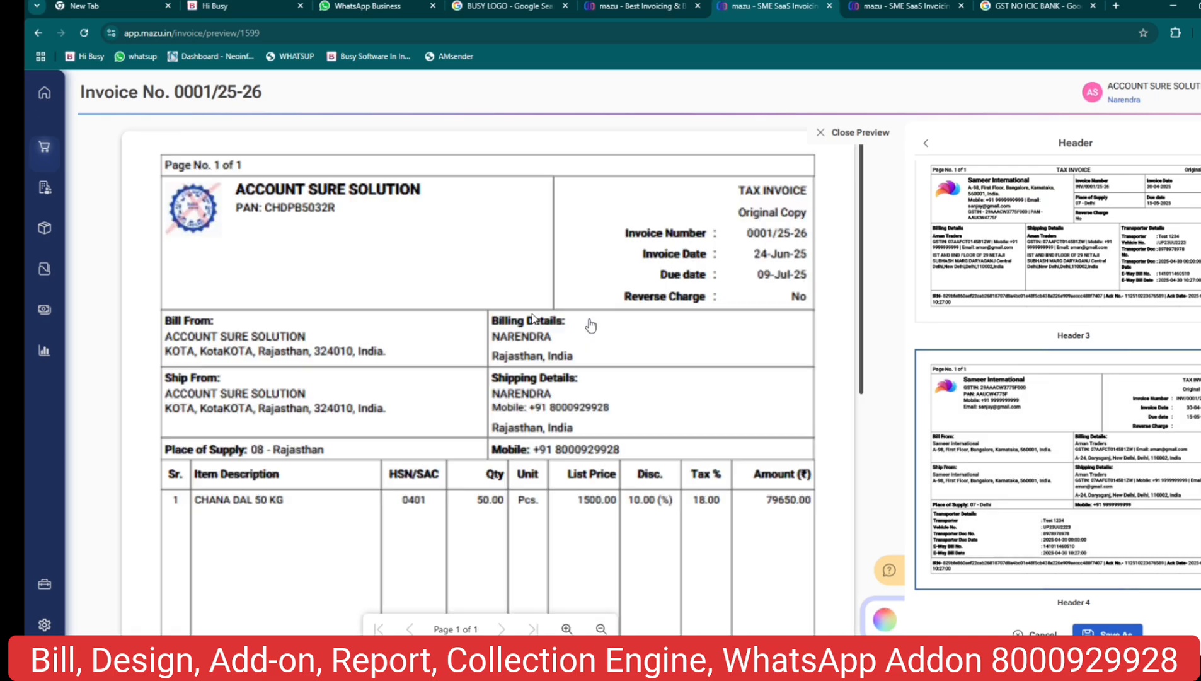
left_click(926, 143)
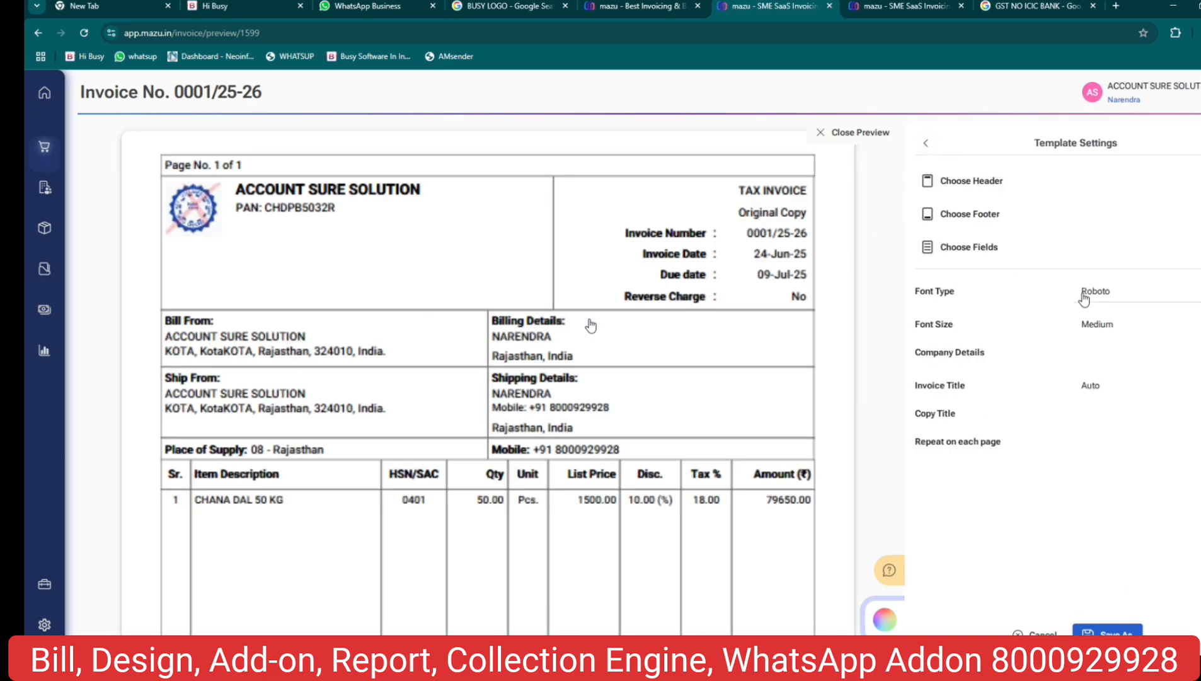
Preview the invoice in the Small and Large font sizes and leave the template settings without saving.
left_click(1098, 326)
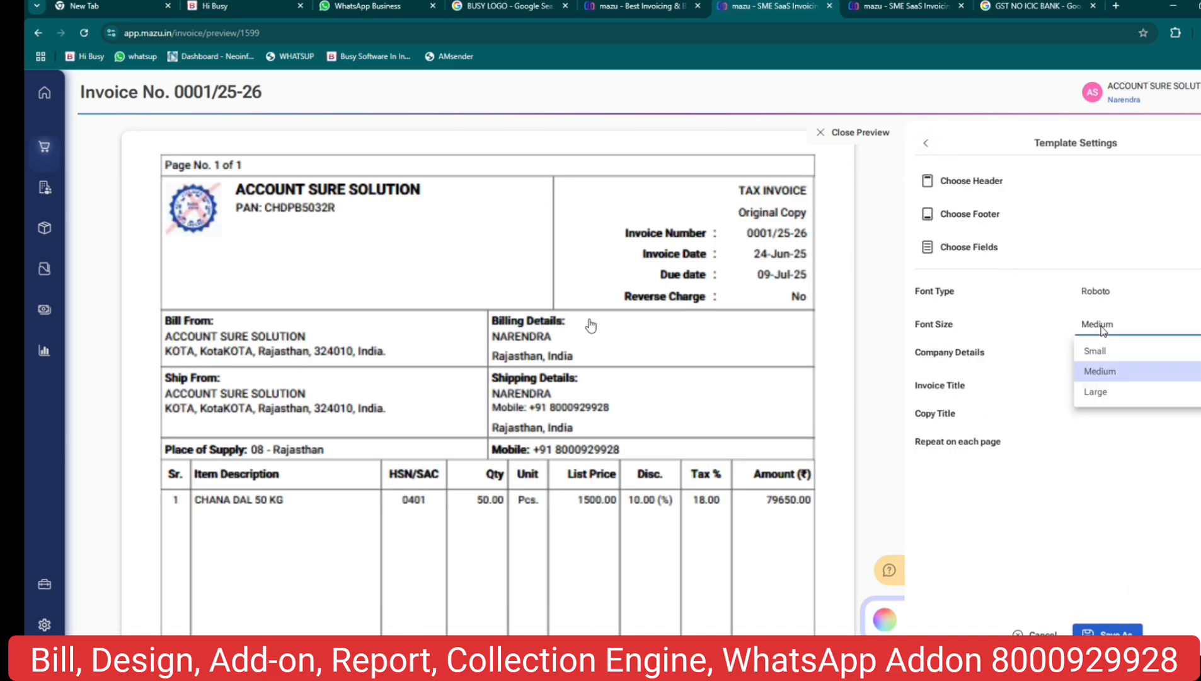
left_click(1109, 356)
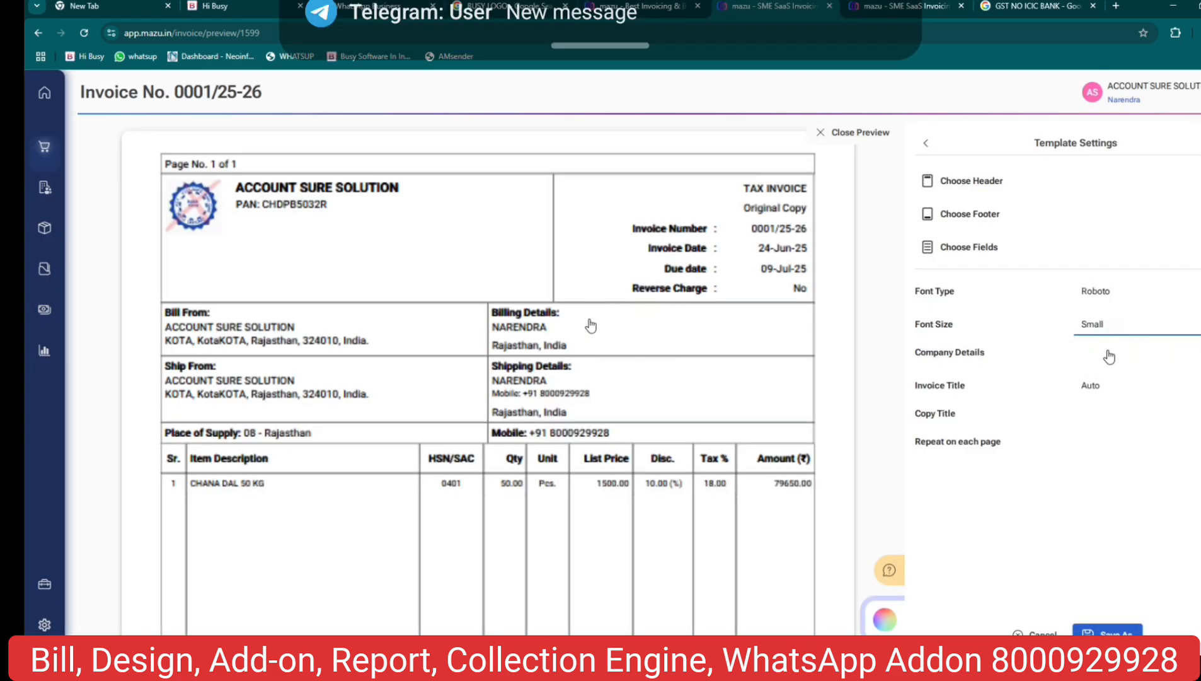
left_click(1100, 326)
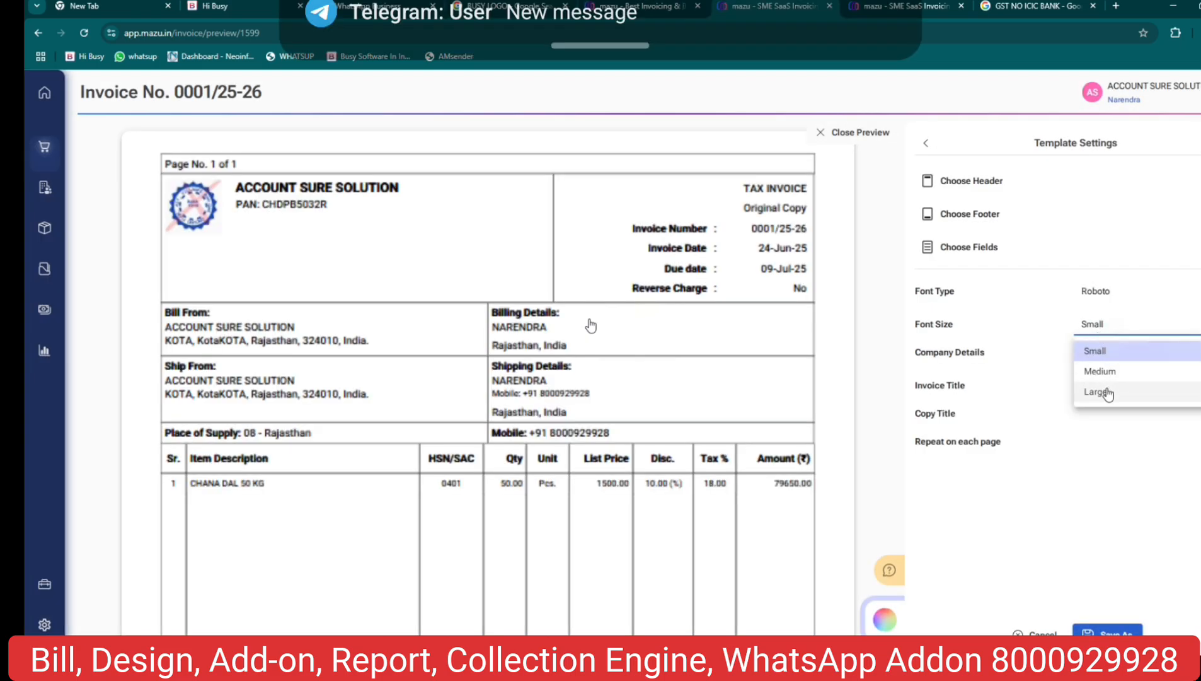
left_click(1100, 391)
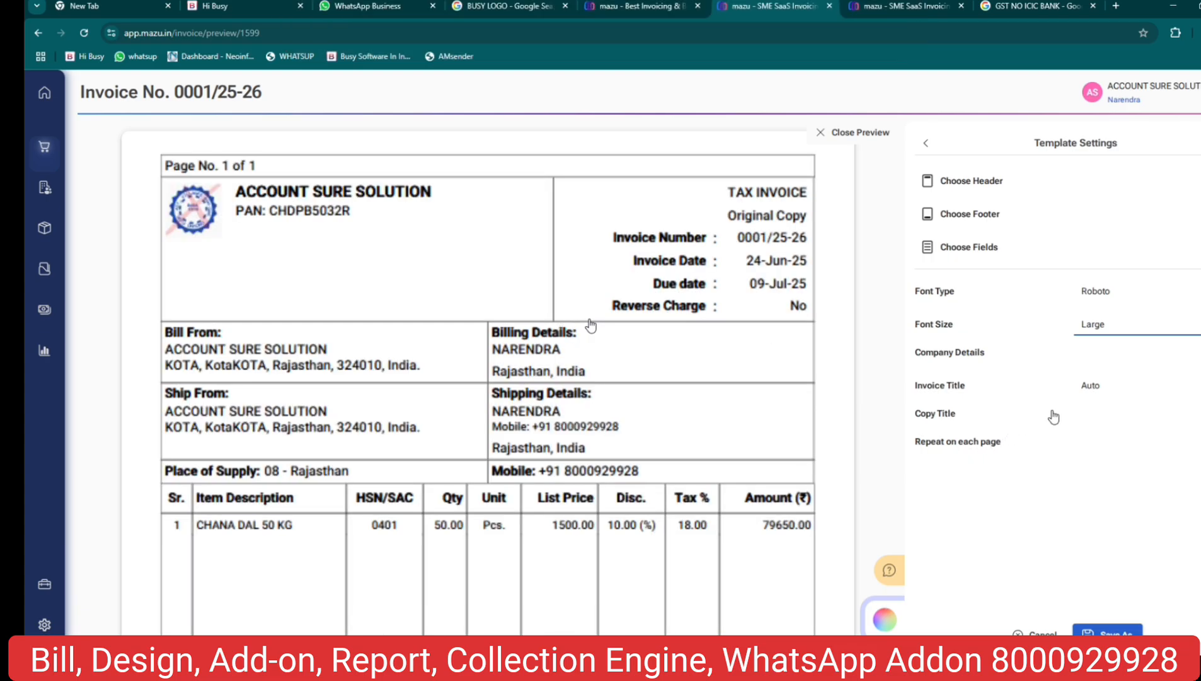
left_click(926, 144)
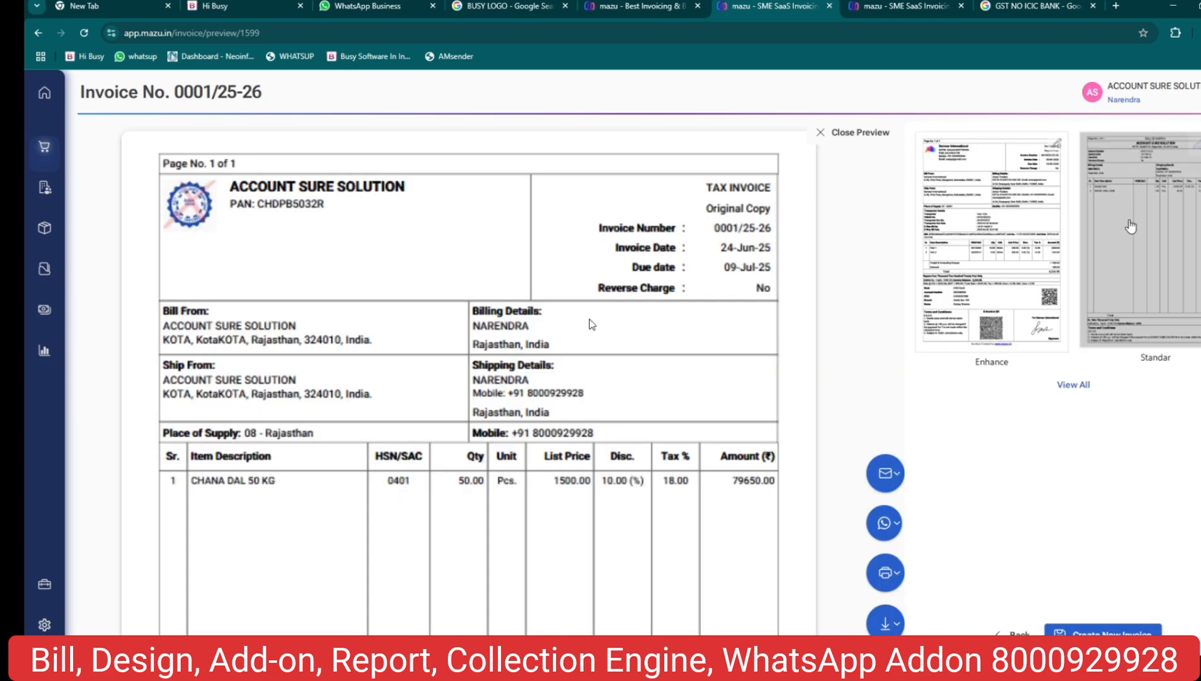
Close the preview, reopen invoice 0001/25-26 from the invoice list and preview it again.
left_click(816, 134)
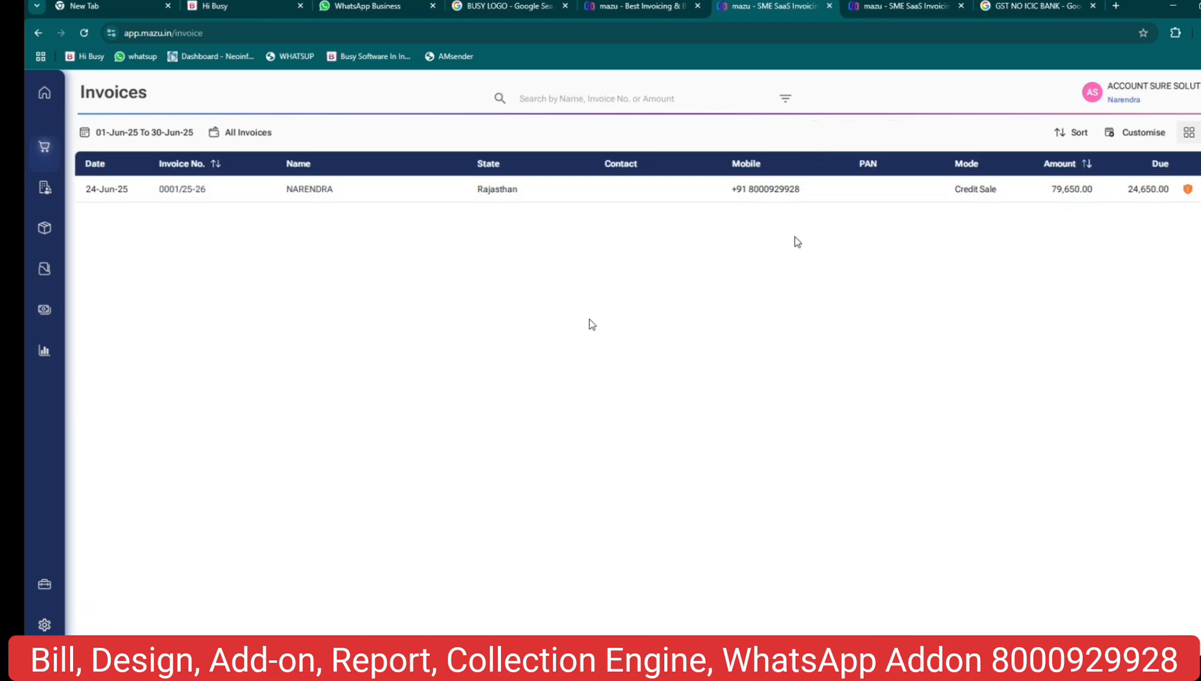
left_click(1048, 196)
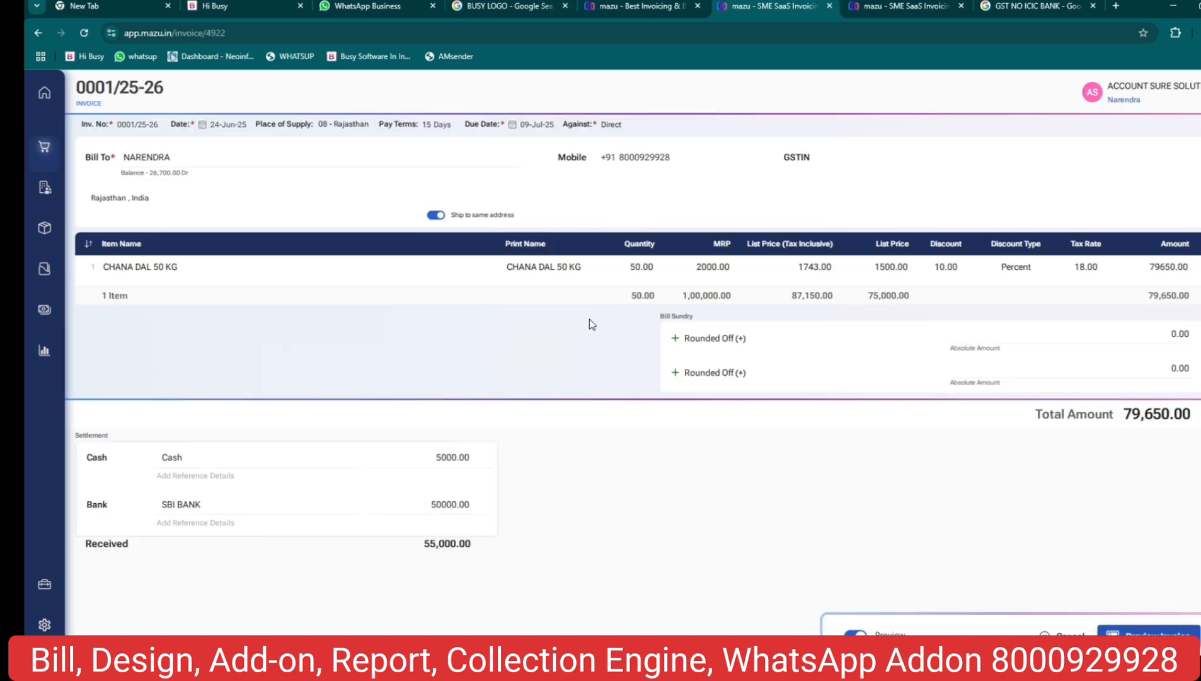
key("F2")
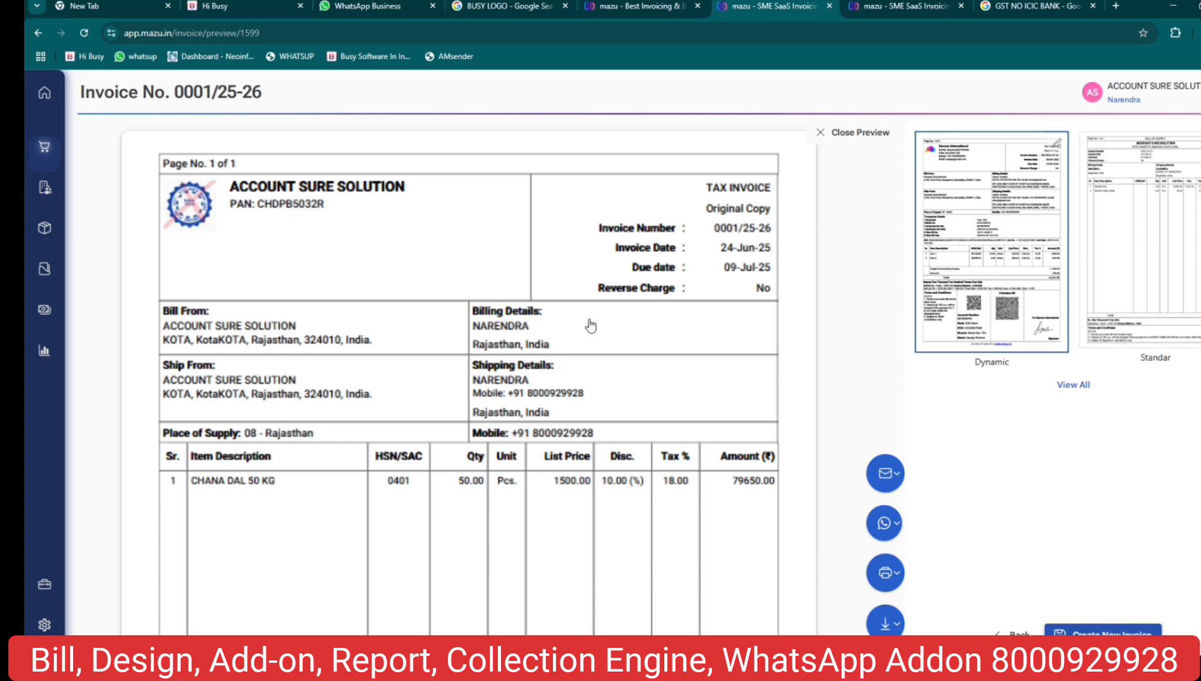
Send the invoice message through WhatsApp Web and open its link to review the invoice PDF.
left_click(884, 525)
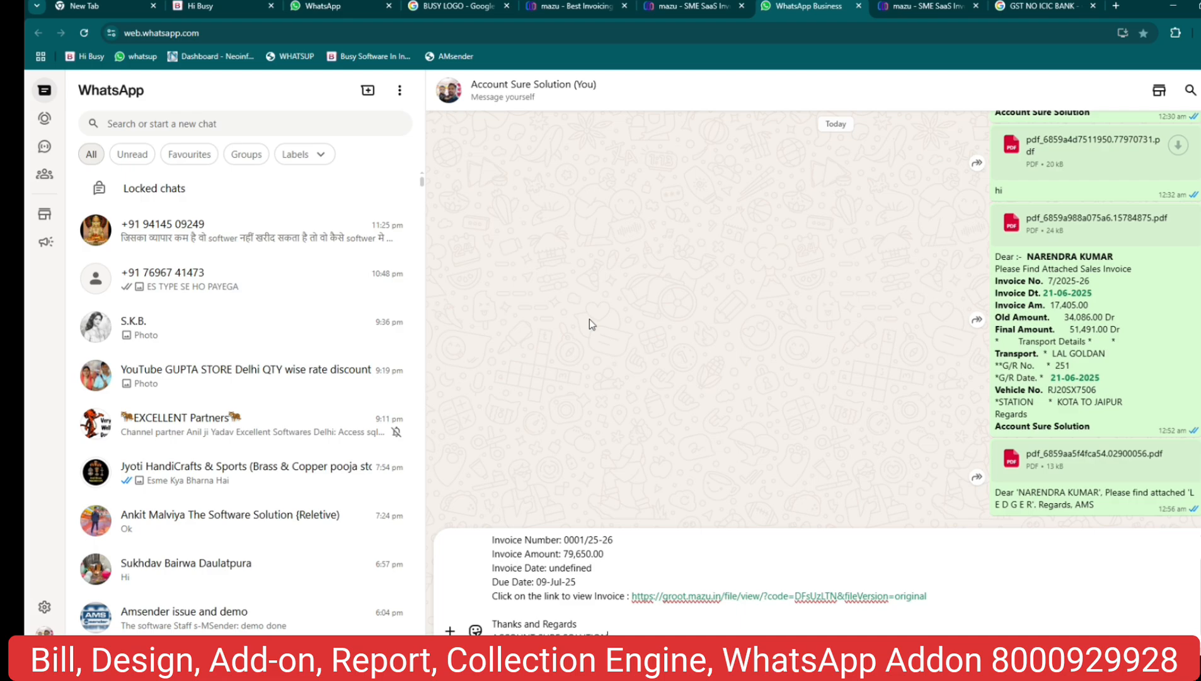
key("Return")
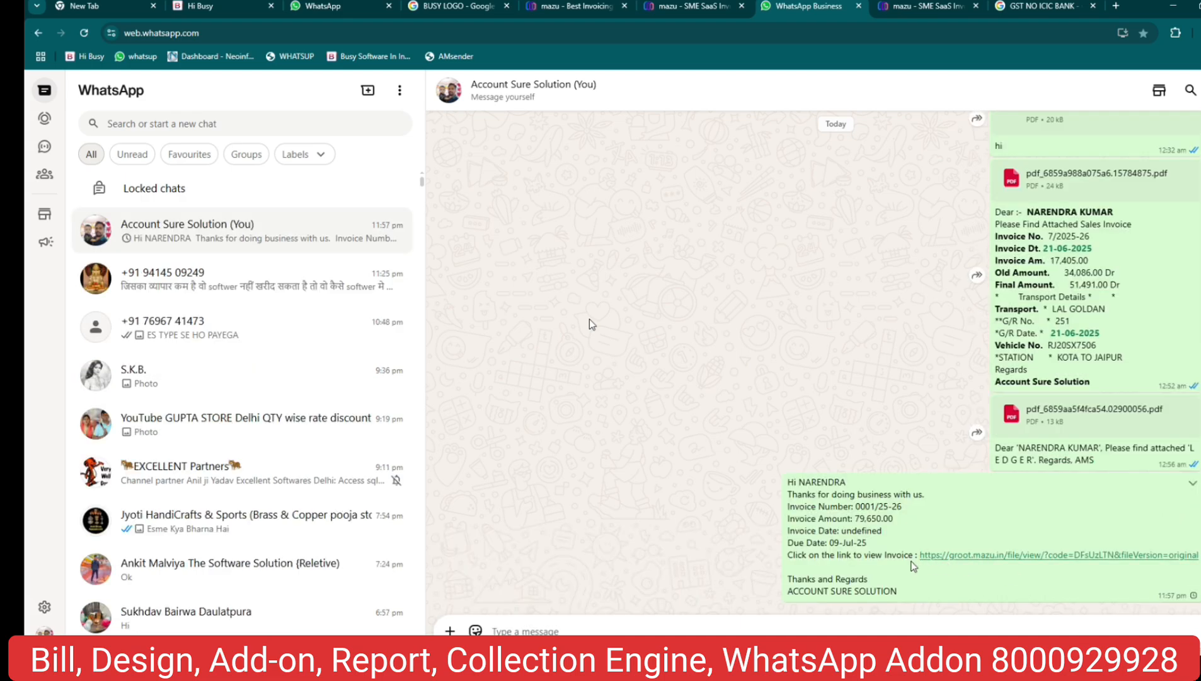
left_click(952, 555)
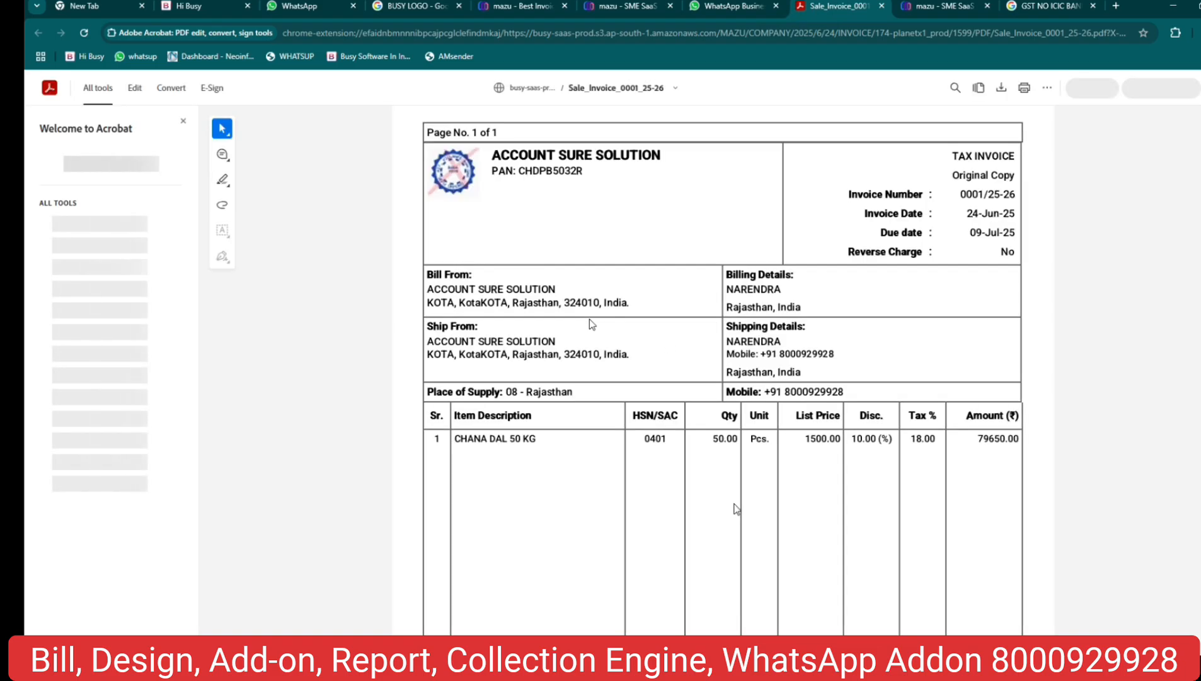
scroll(592, 323, "down", 5)
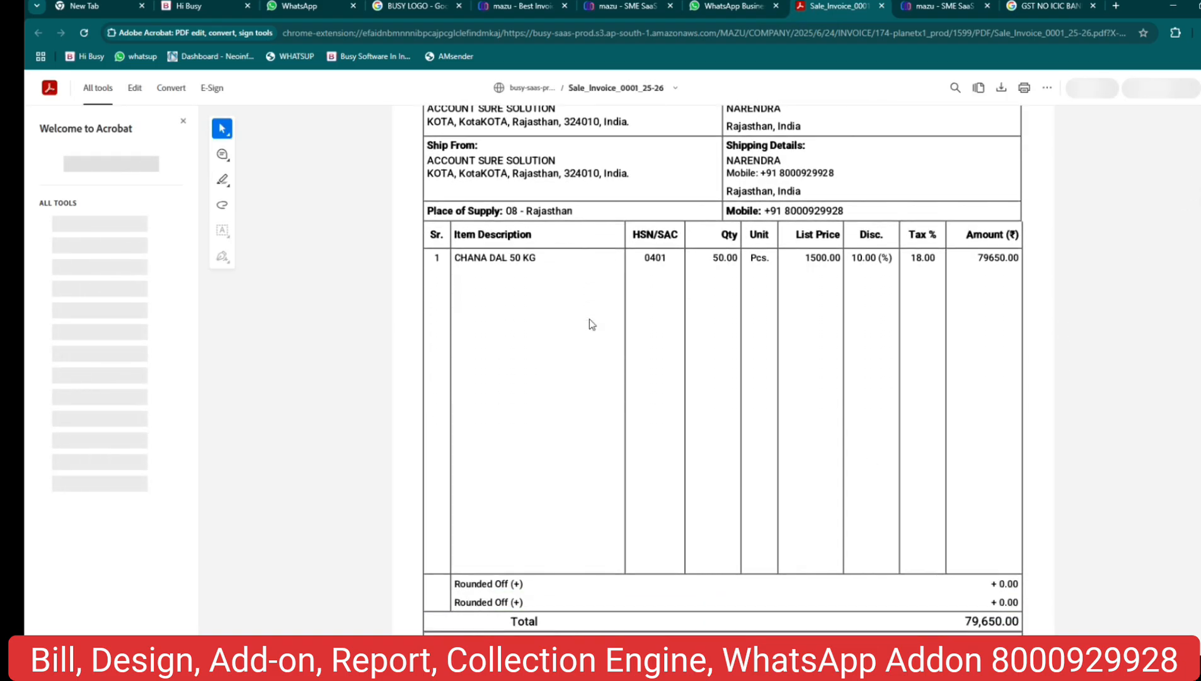
scroll(591, 324, "up", 5)
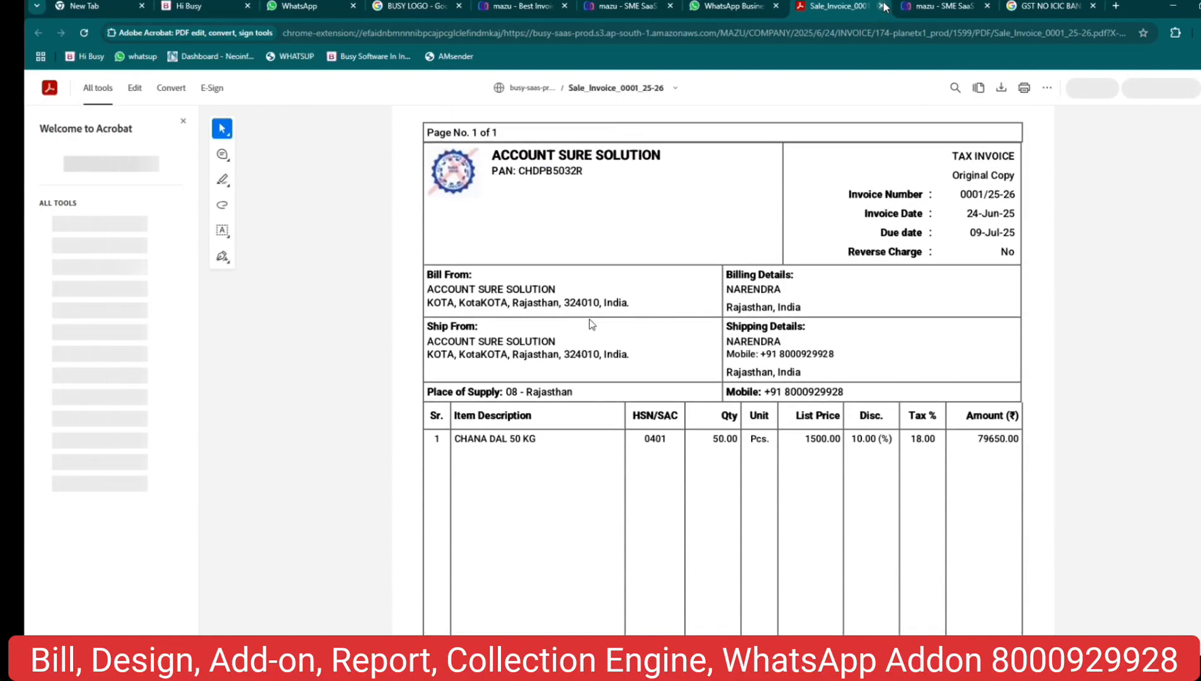
Switch back to the mazu invoice preview, close it and filter the invoice list to Due invoices.
left_click(936, 7)
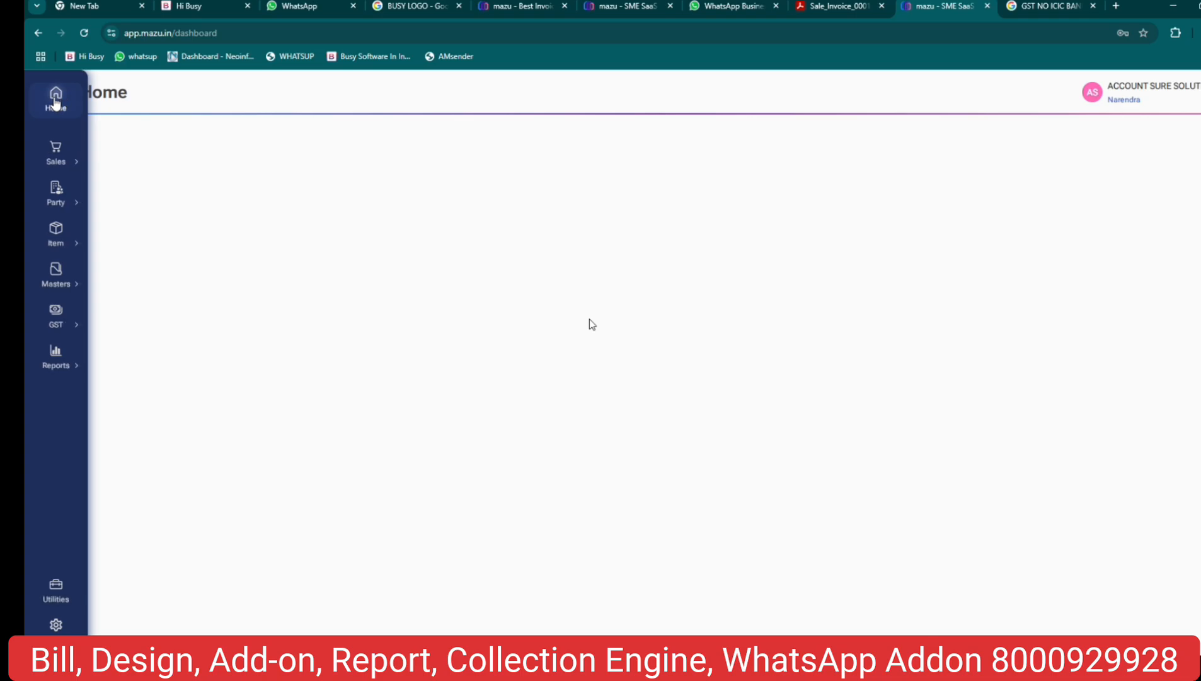
mouse_move(60, 159)
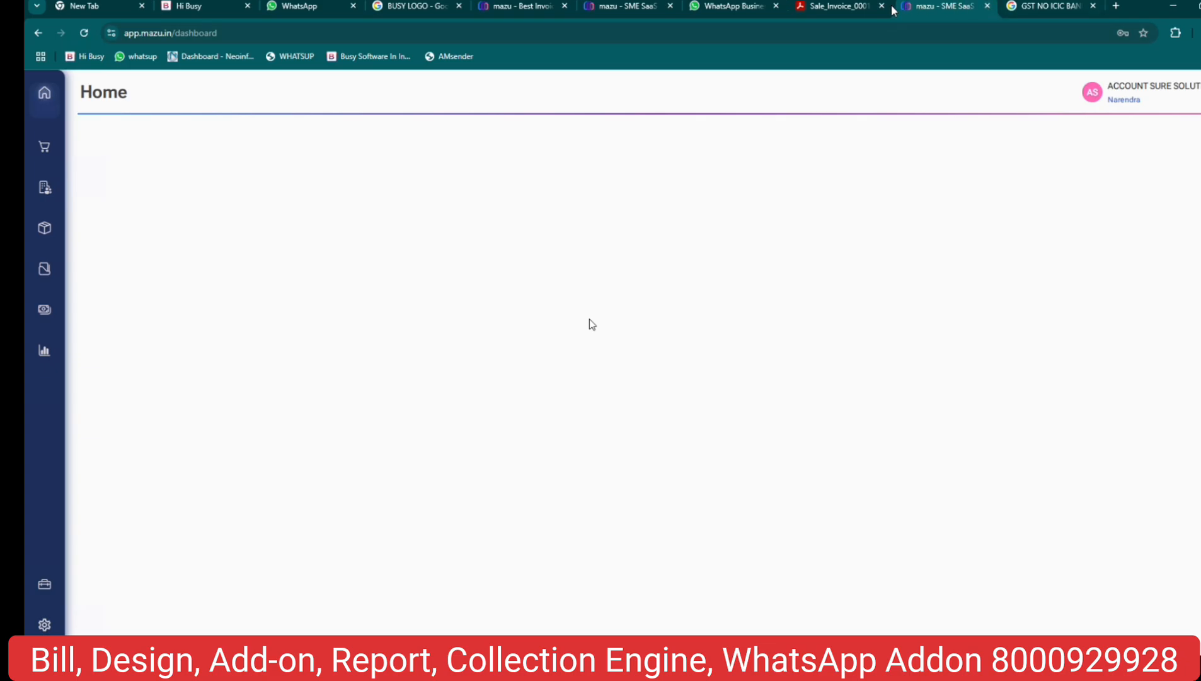
left_click(620, 5)
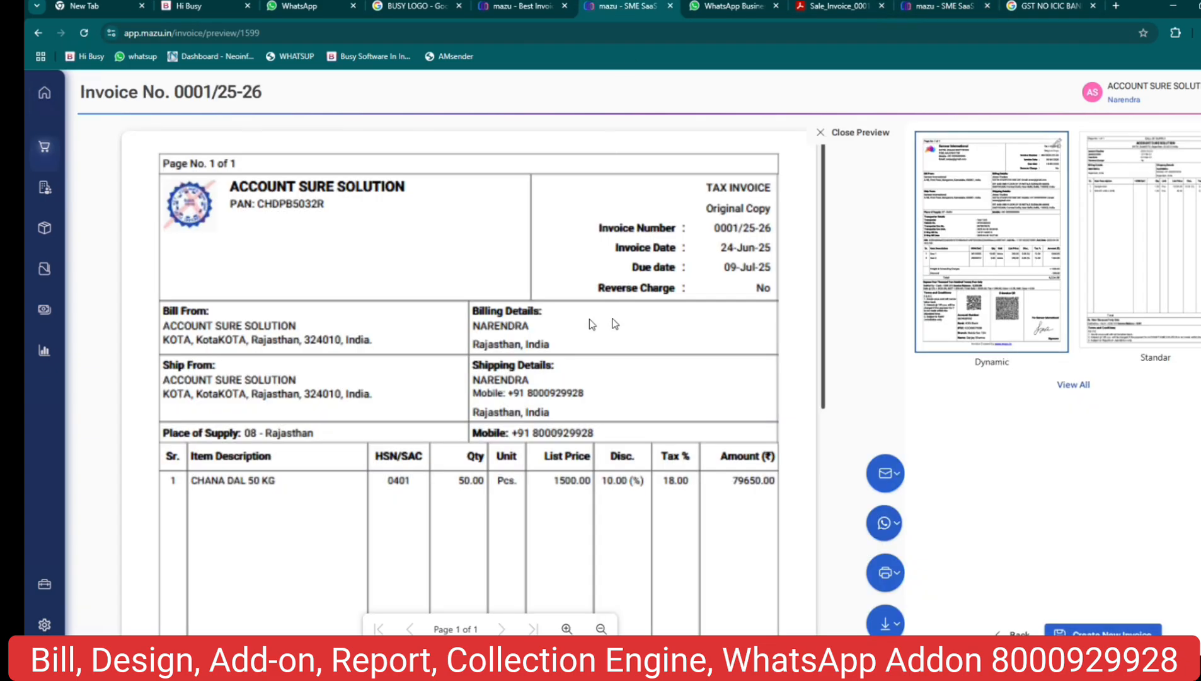
left_click(821, 133)
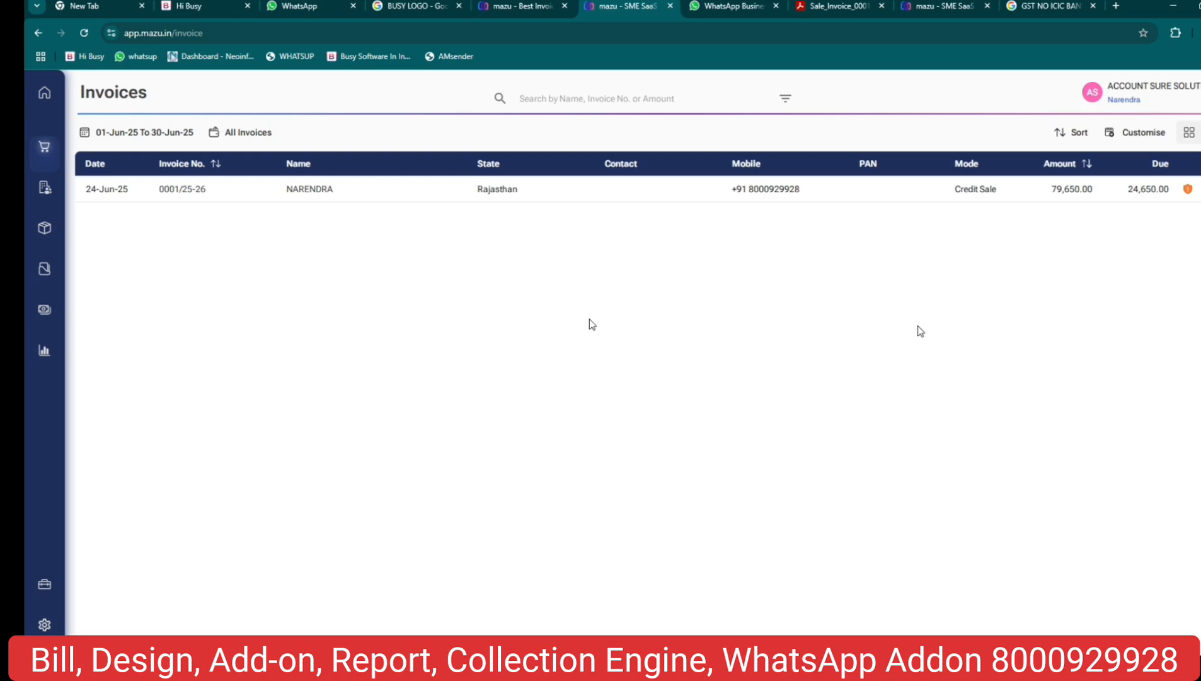
left_click(268, 132)
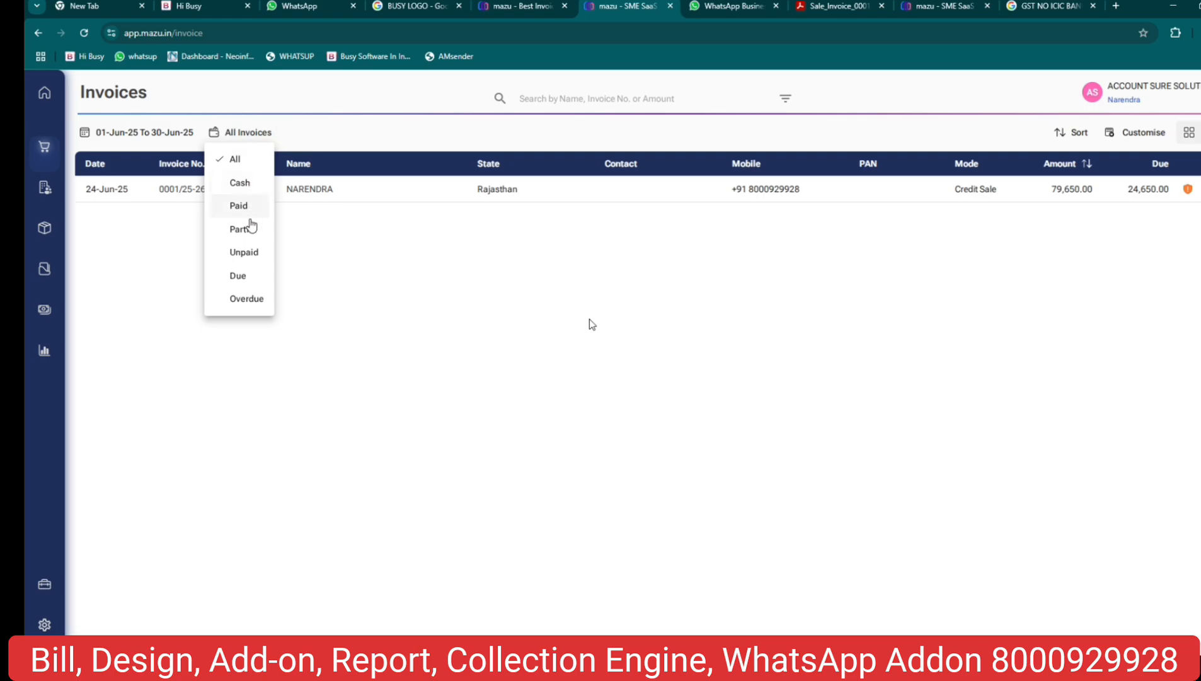
left_click(246, 279)
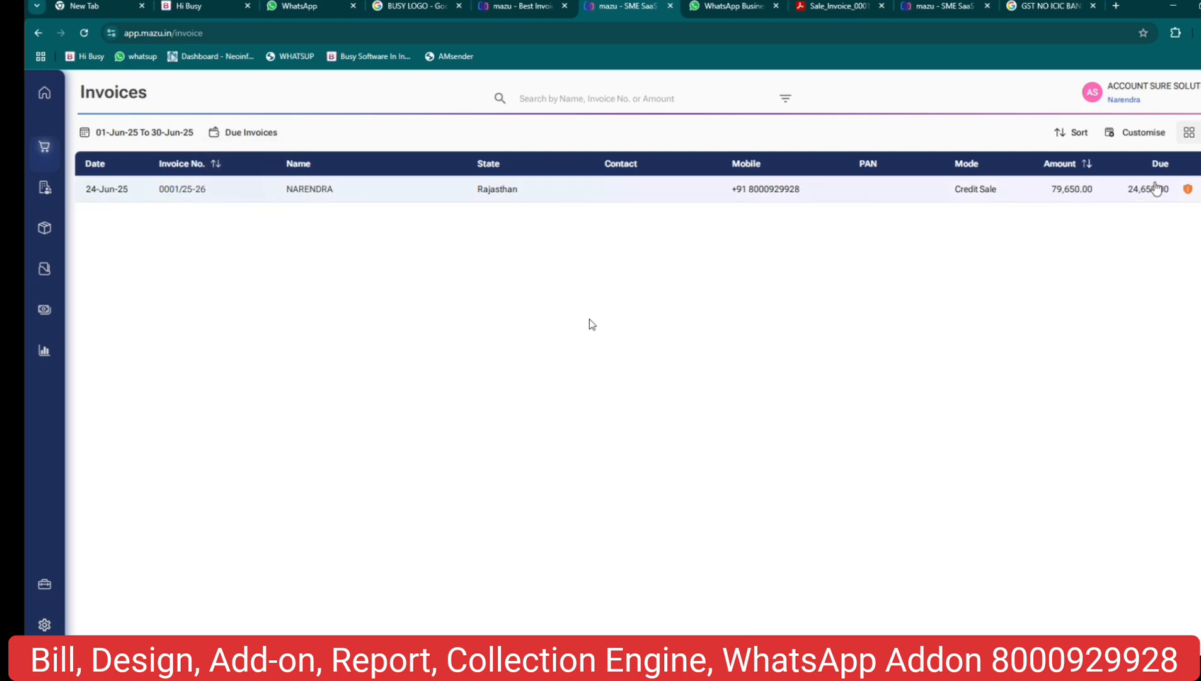
Search the invoices by part of a mobile number, clear the search and check the advanced filter fields.
left_click(1075, 133)
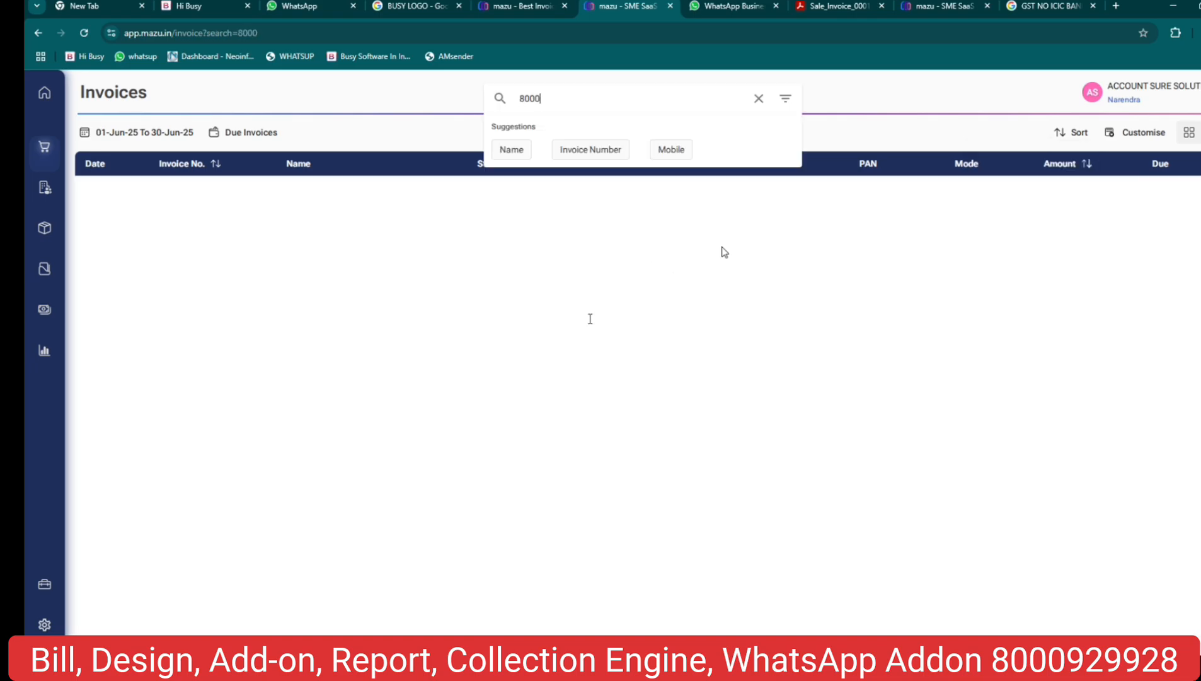
left_click(758, 98)
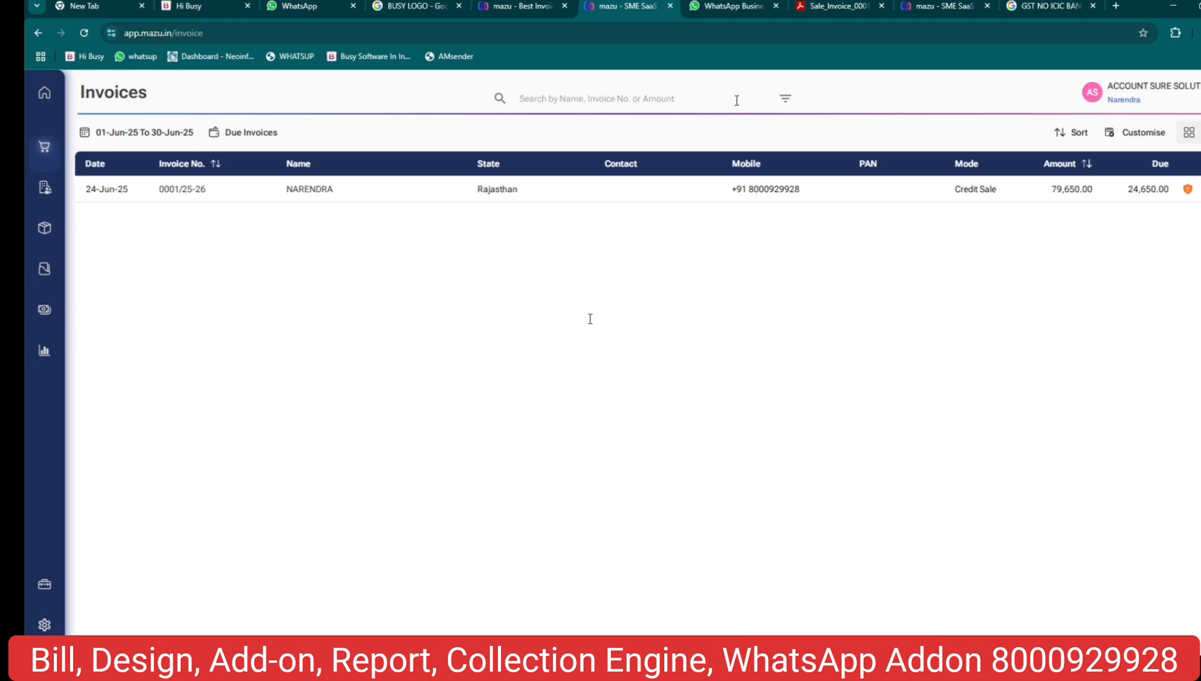
left_click(786, 98)
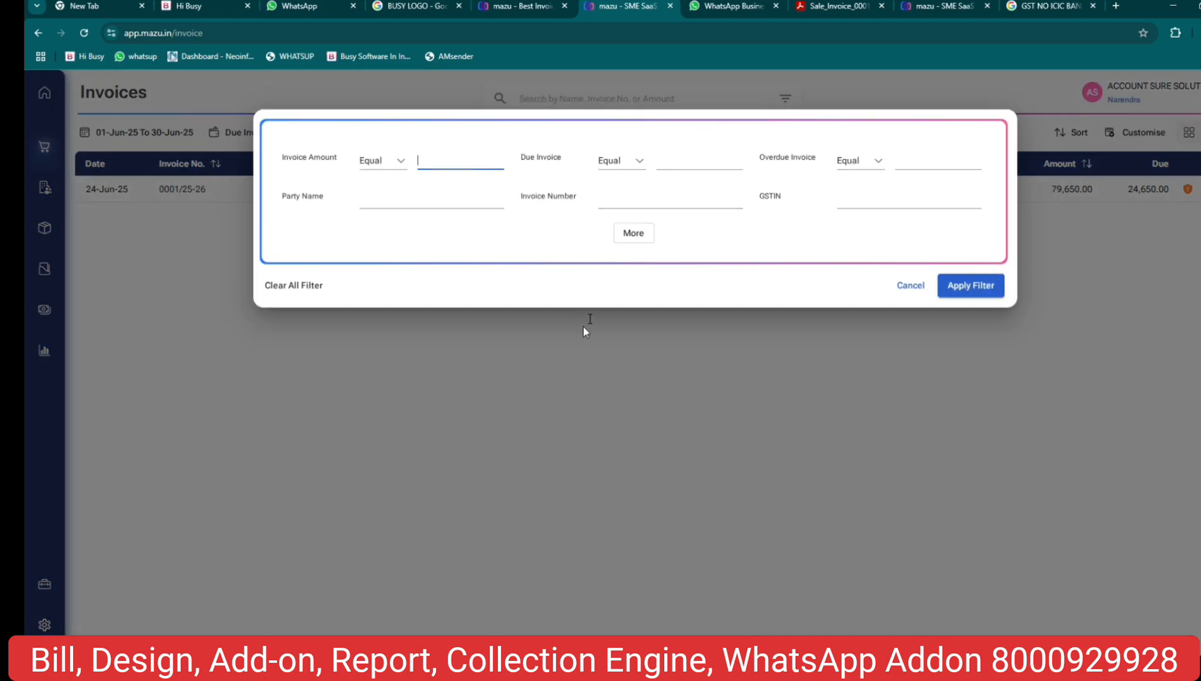
left_click(582, 326)
Search the invoice list by the beginning of the party's name.
left_click(603, 92)
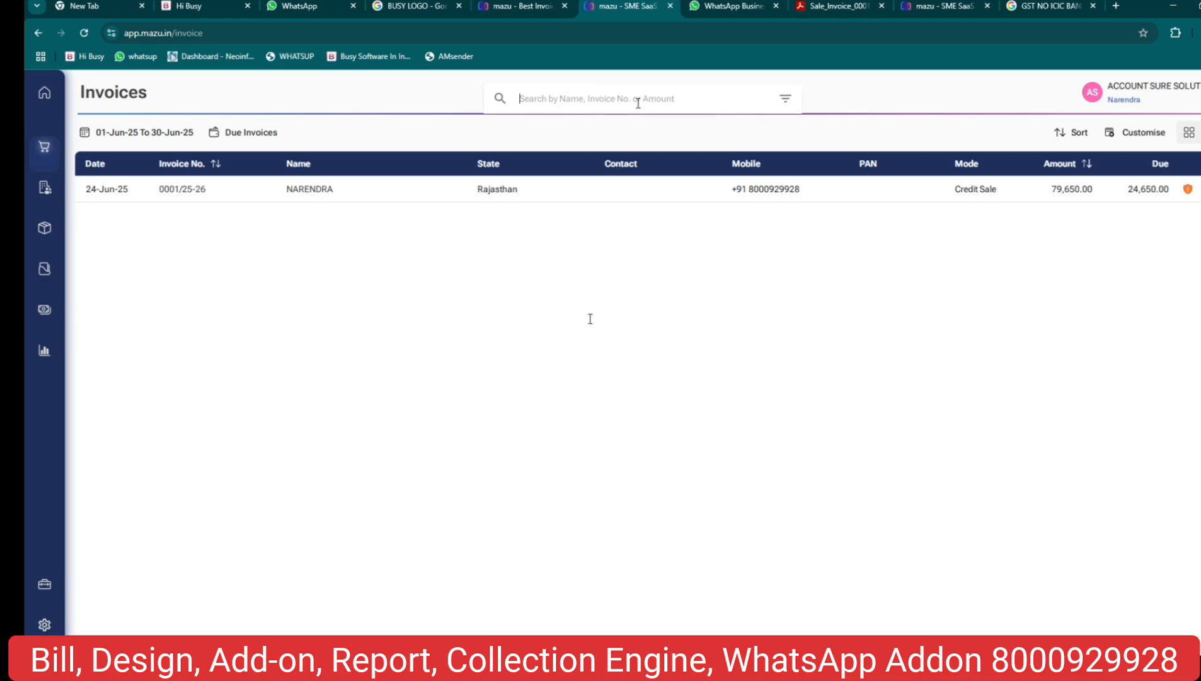
type("NARE")
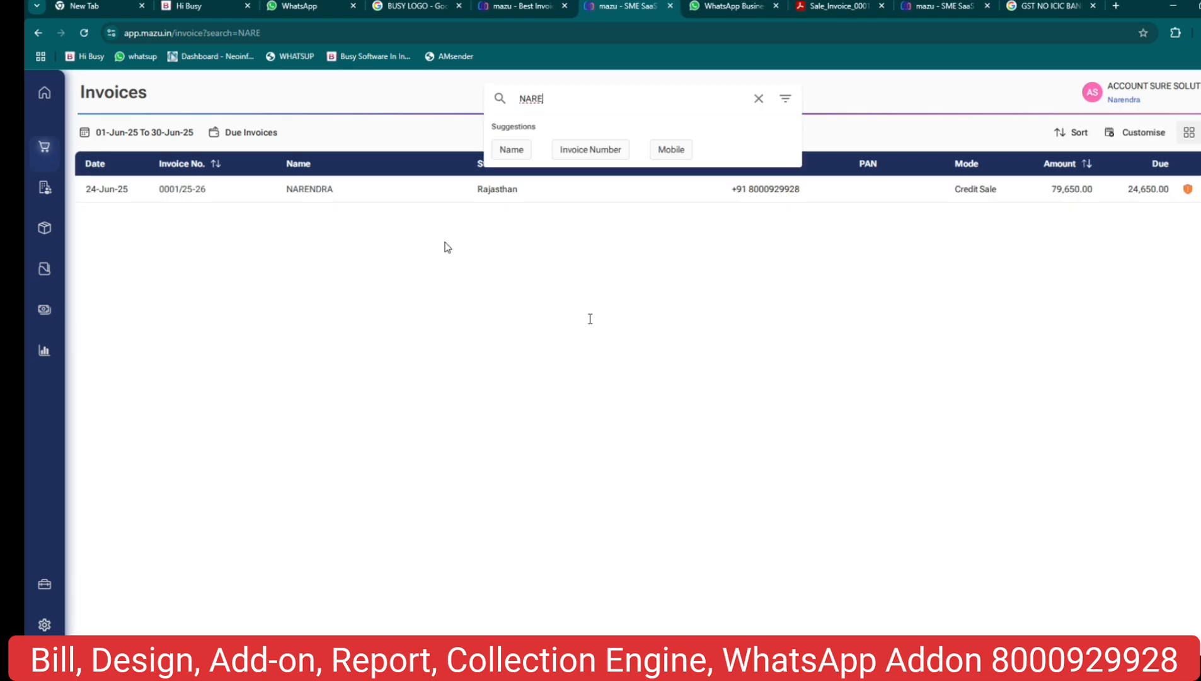
left_click(376, 230)
mouse_move(63, 164)
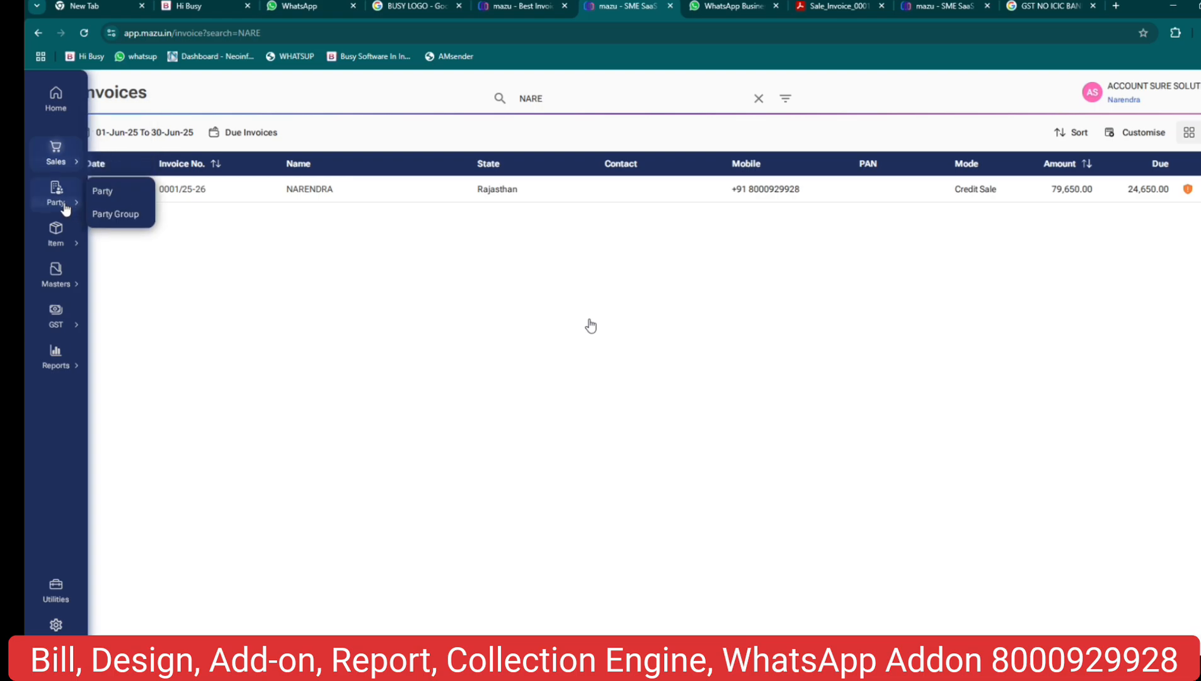
mouse_move(61, 231)
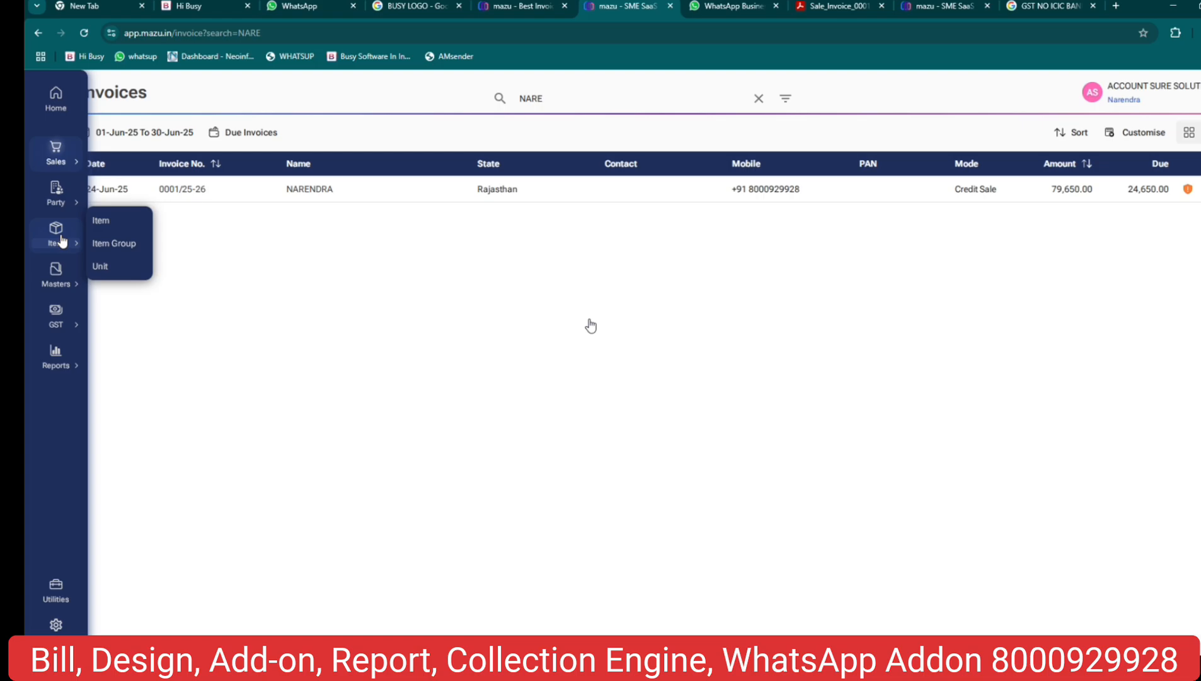
Open the Ledger report and load the account entries of the party on the searched sales invoice.
mouse_move(63, 271)
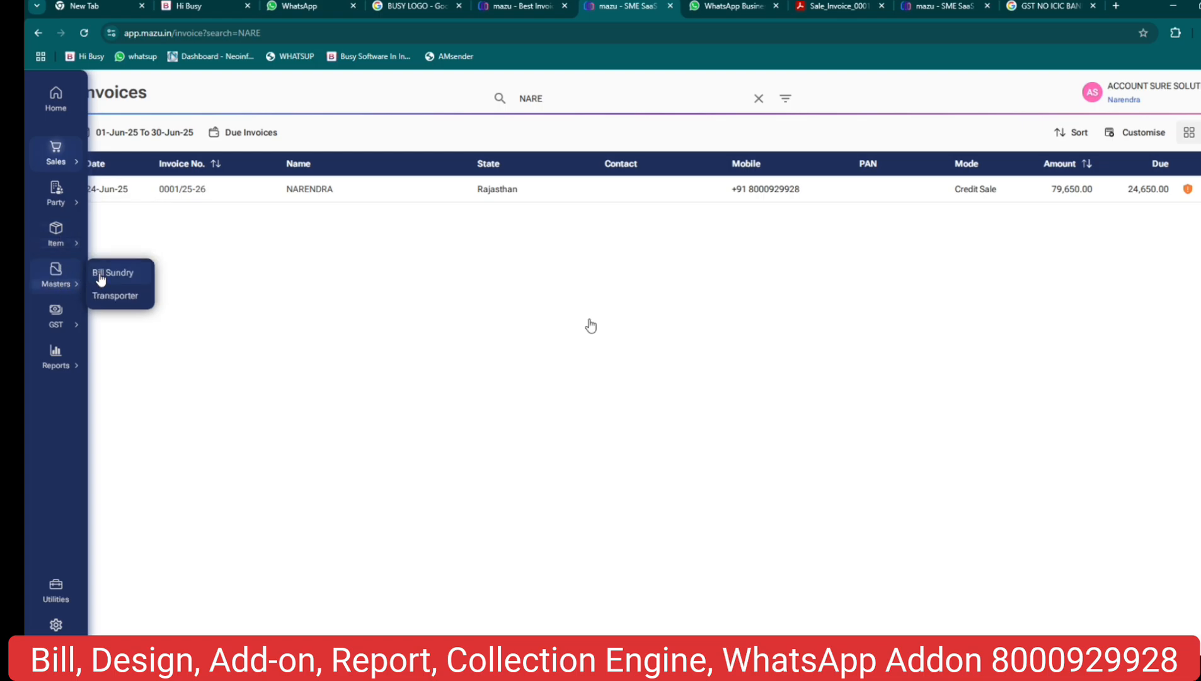
mouse_move(66, 364)
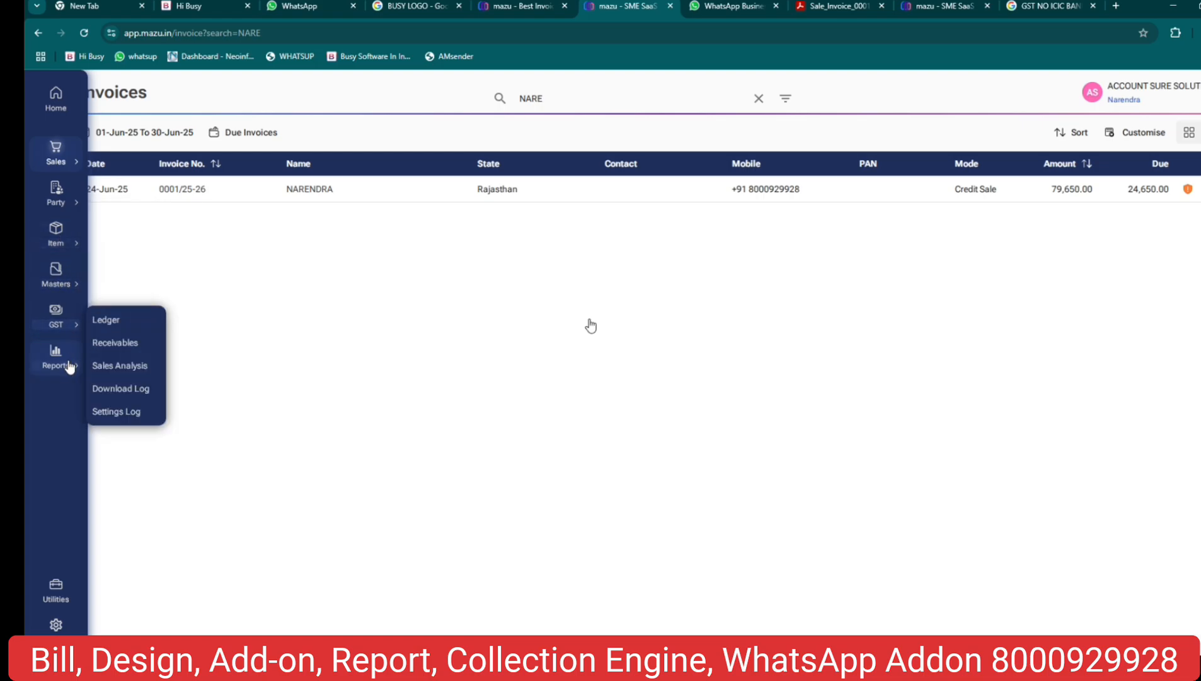
left_click(105, 320)
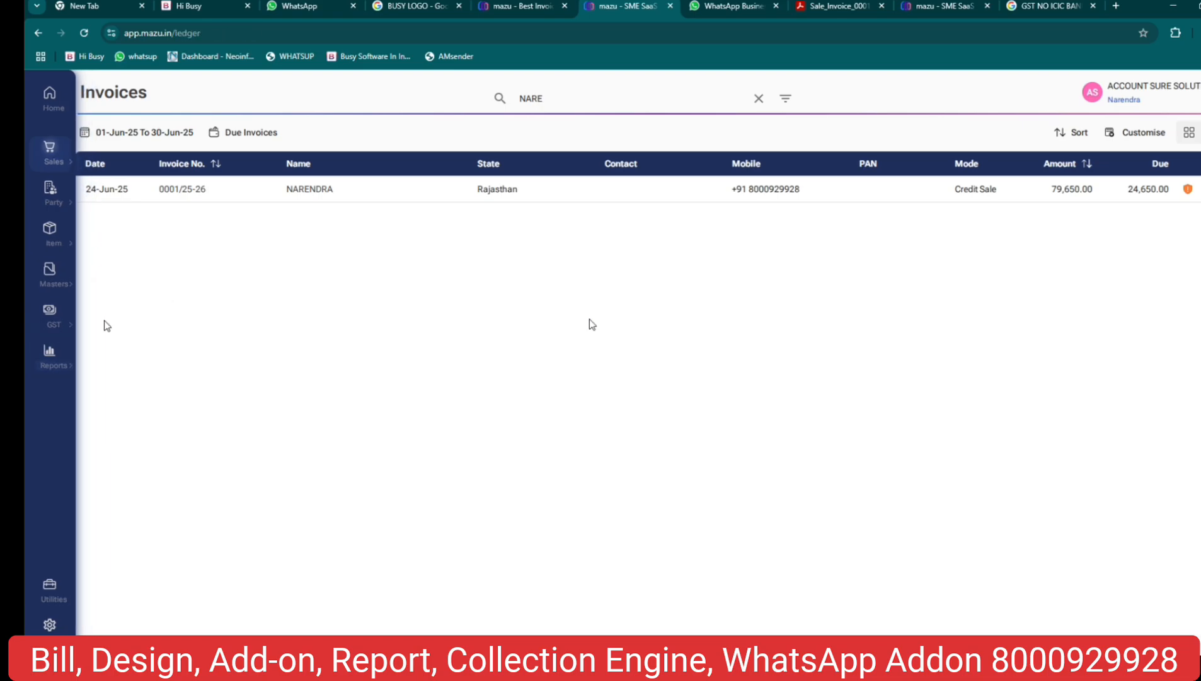
left_click(226, 160)
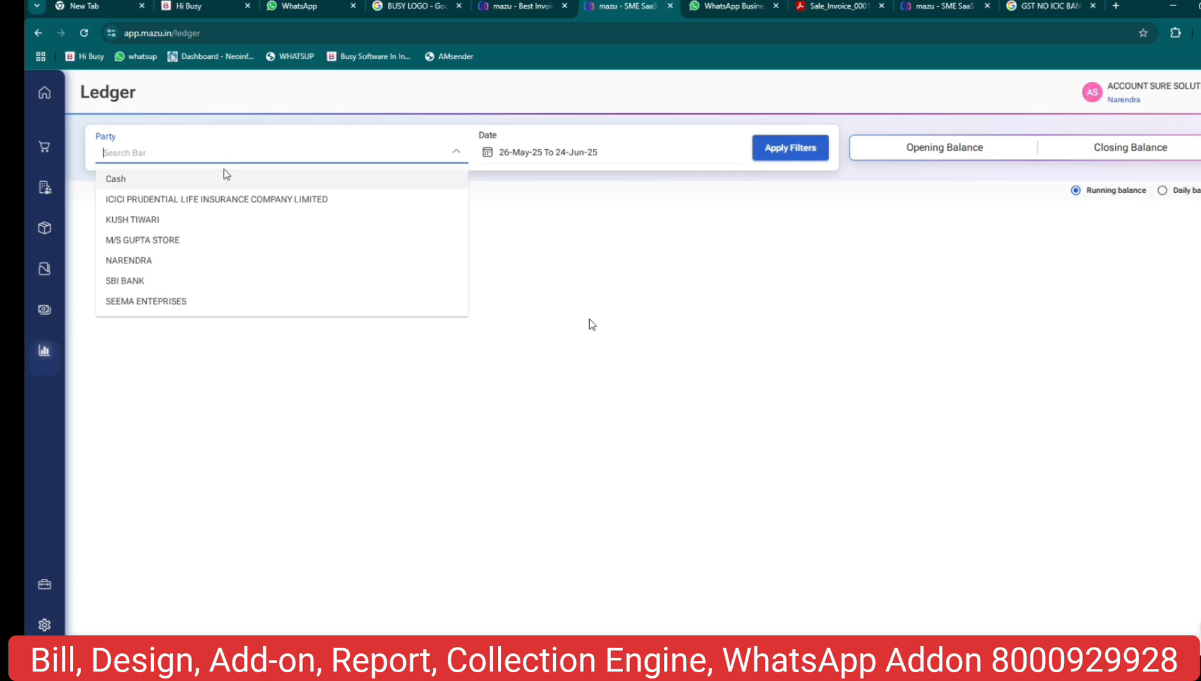
left_click(193, 219)
left_click(204, 153)
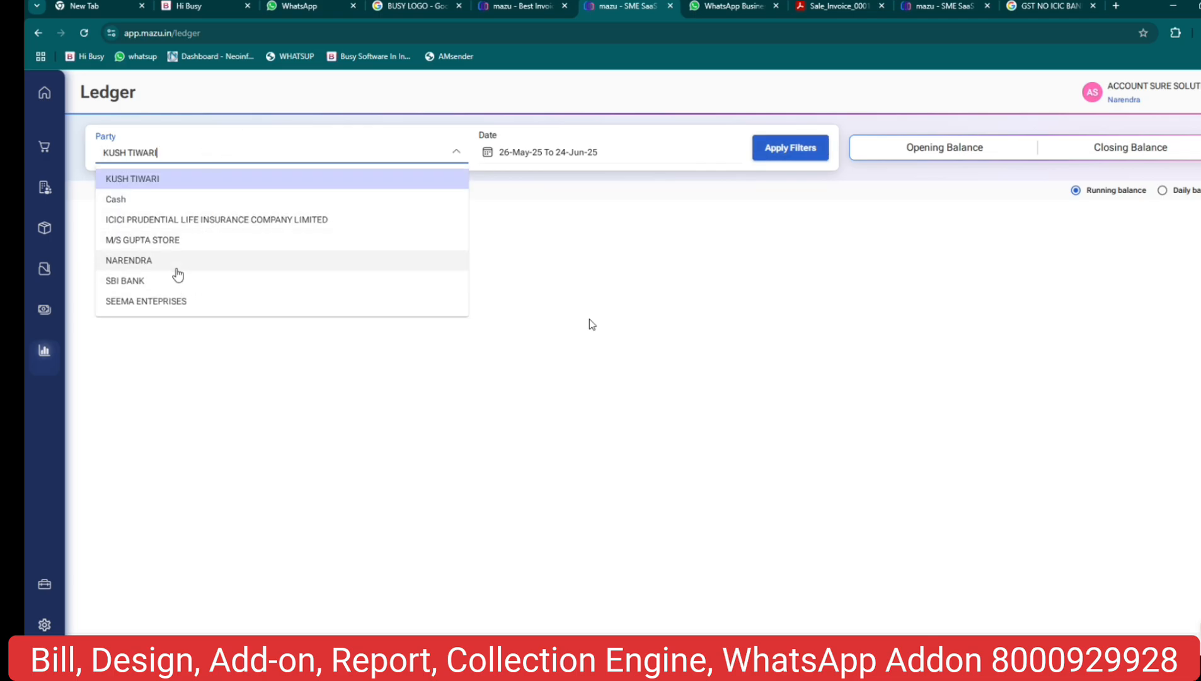
left_click(174, 261)
left_click(785, 161)
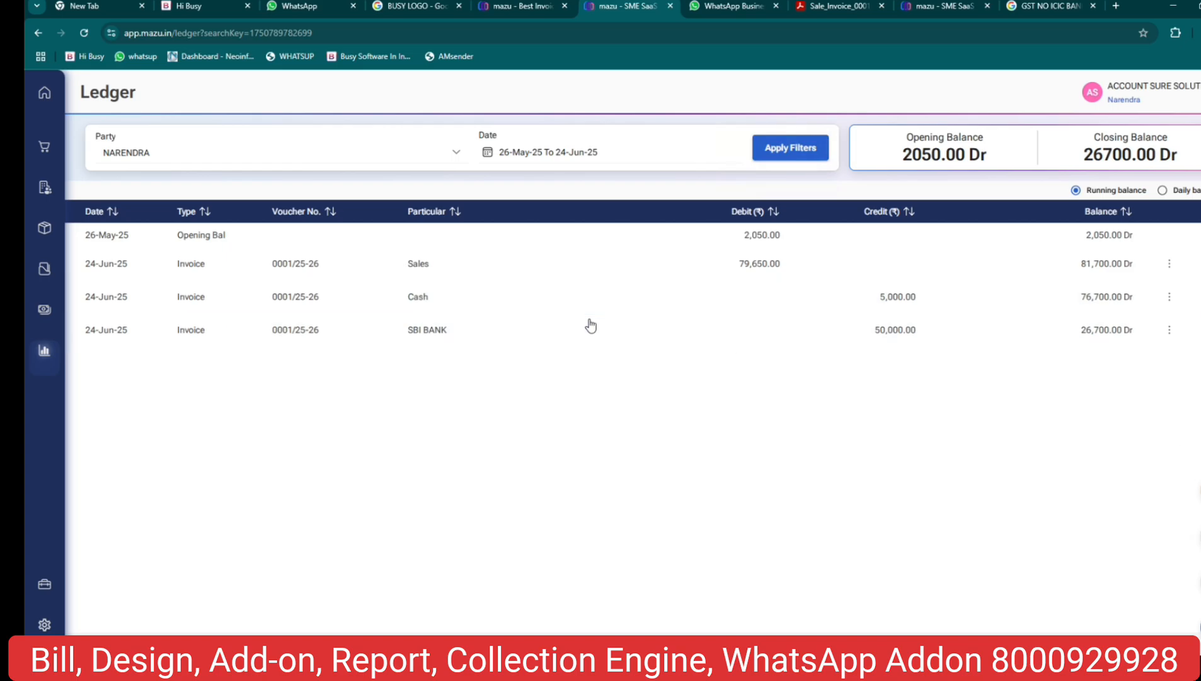
Generate the output of the displayed party ledger.
left_click(1196, 535)
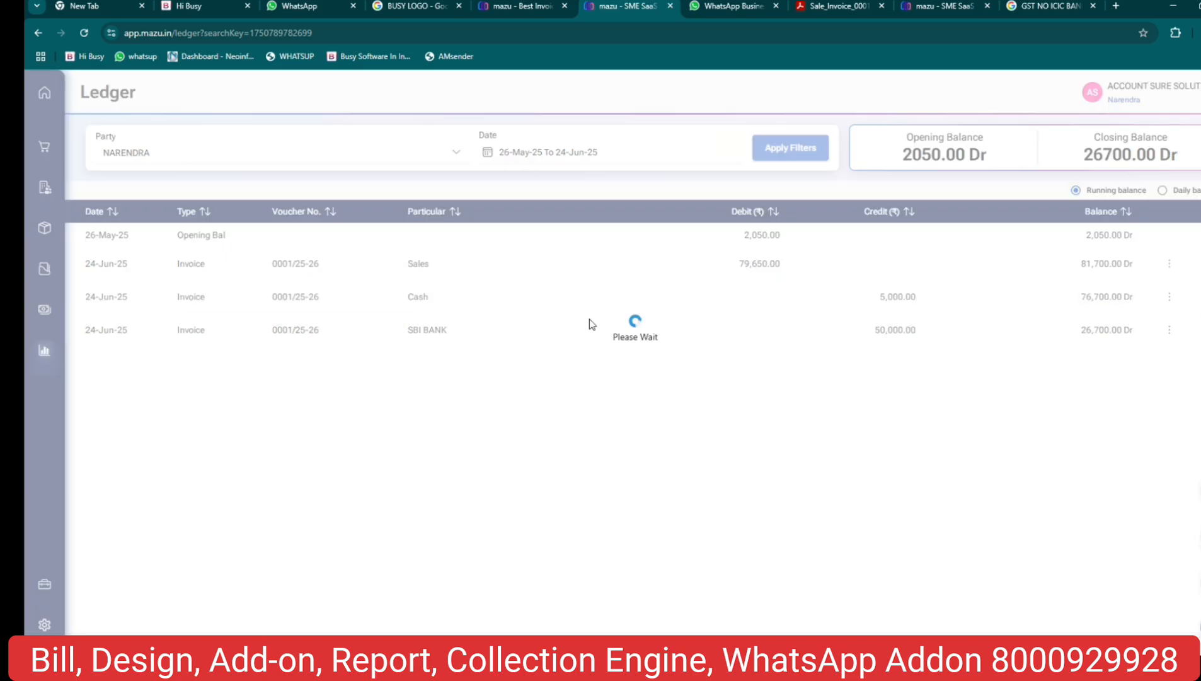